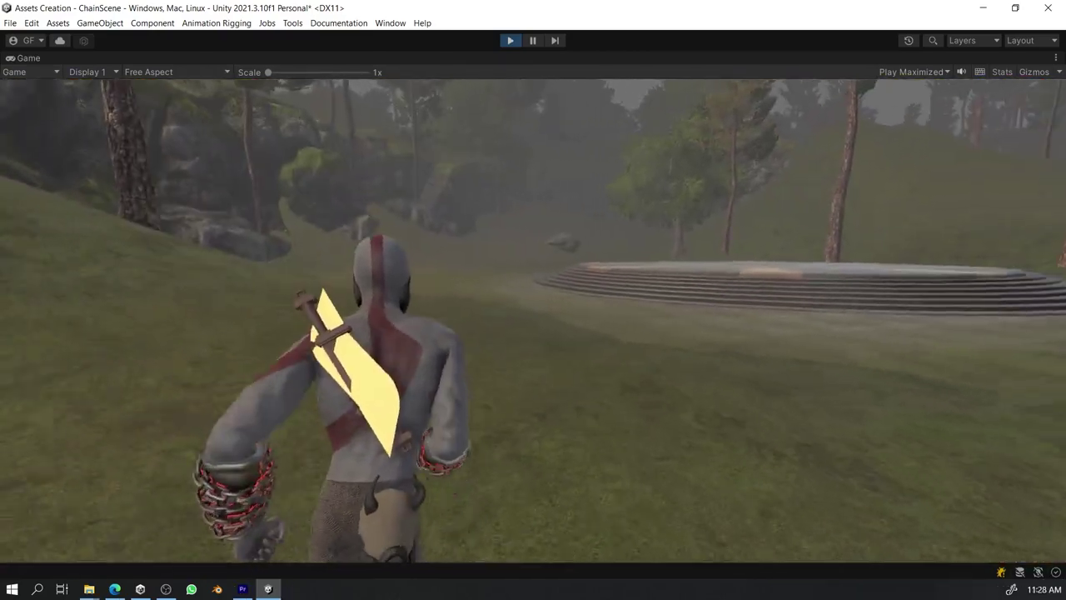
Run the Kratos character forward through the forest and courtyard scenes to preview the gameplay.
{"action": "key", "text": "w"}
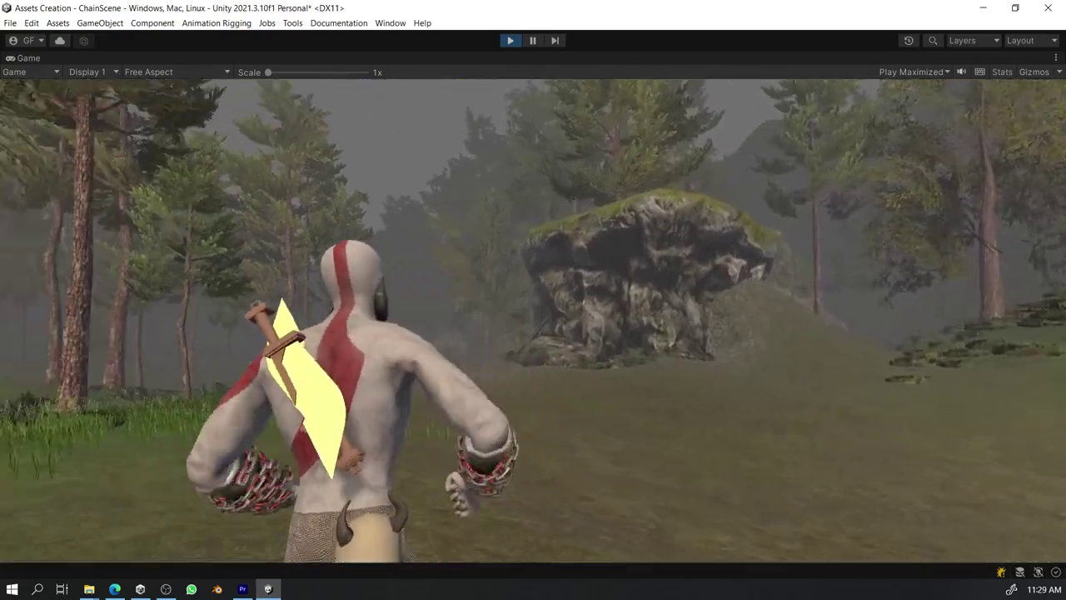
{"action": "key", "text": "w"}
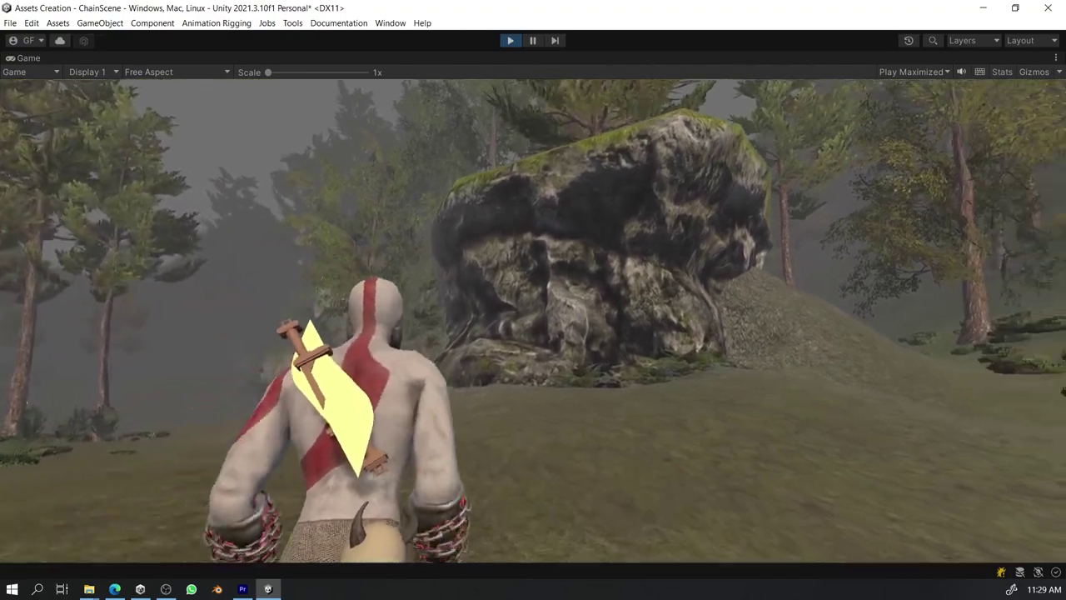
{"action": "key", "text": "w"}
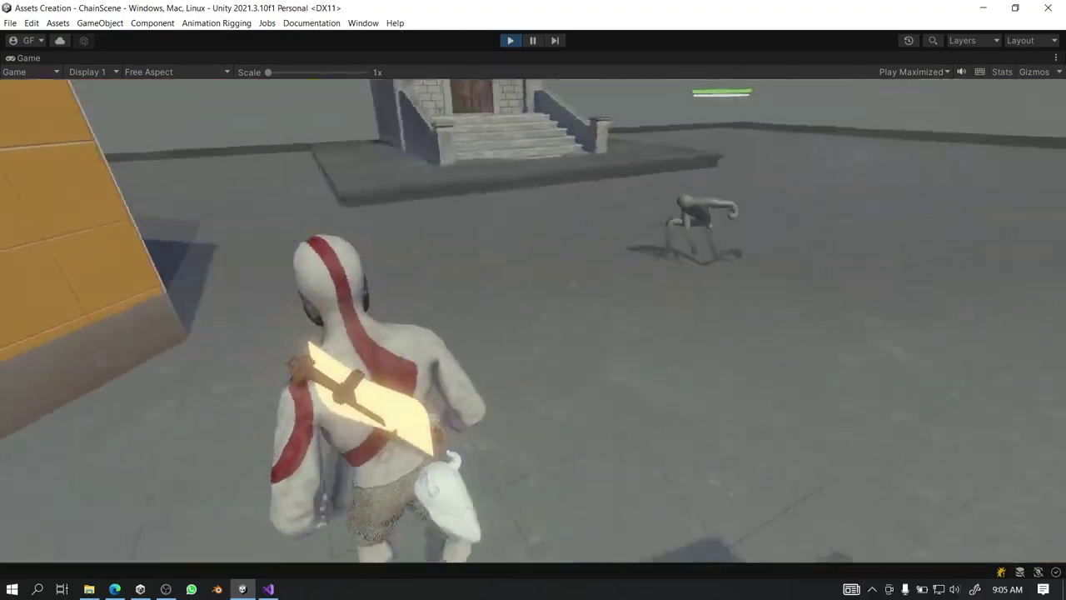
{"action": "key", "text": "w"}
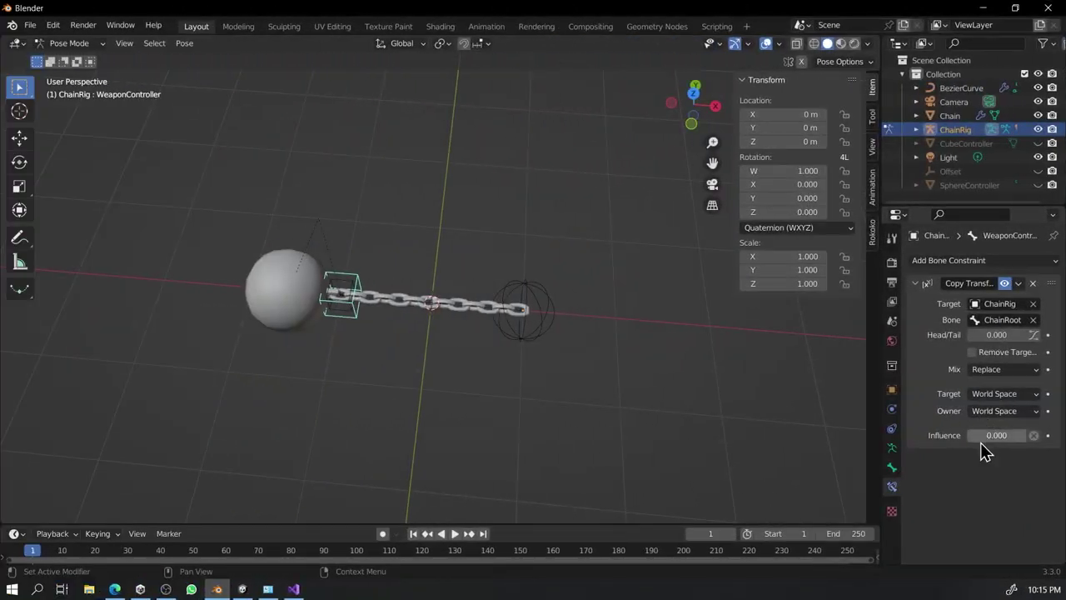
With its Copy Transforms influence at 0, move the WeaponController bone about -5.35 m in X, 4.11 m in Y and 0.90 m in Z, and rotate it.
{"action": "mouse_move", "coordinate": [980, 442]}
{"action": "left_mouse_down"}
{"action": "mouse_move", "coordinate": [1033, 442]}
{"action": "mouse_move", "coordinate": [980, 434]}
{"action": "left_mouse_up"}
{"action": "scroll", "coordinate": [563, 357], "scroll_direction": "down", "scroll_amount": 6}
{"action": "middle_click_drag", "start_coordinate": [388, 269], "coordinate": [423, 350], "text": "shift"}
{"action": "key", "text": "g"}
{"action": "left_click", "coordinate": [349, 251]}
{"action": "key", "text": "r"}
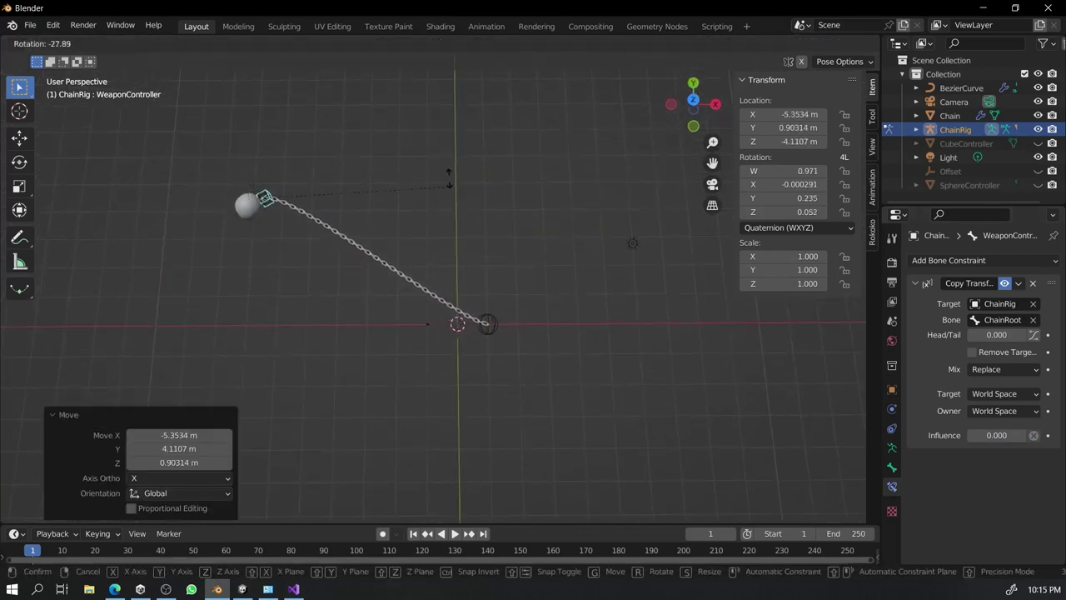
{"action": "left_click", "coordinate": [449, 250]}
Scale up the ChainTip bone to bend the chain near the ball.
{"action": "left_click", "coordinate": [266, 200]}
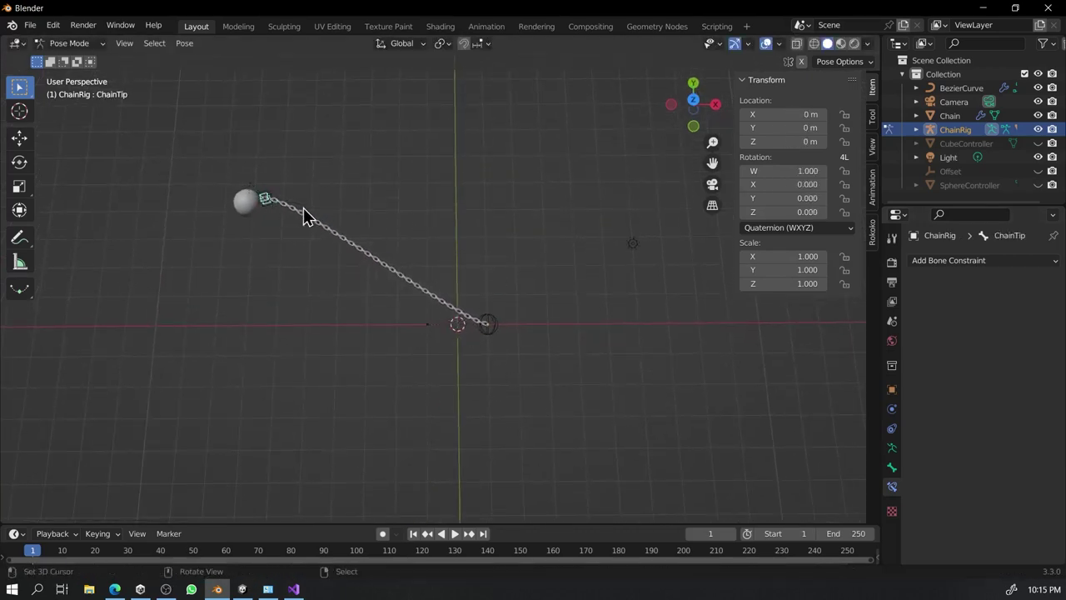
{"action": "key", "text": "s"}
{"action": "left_click", "coordinate": [513, 314]}
Rotate the ChainRoot bone, scale it up to about 4.79 and rotate it again to curve the chain.
{"action": "left_click", "coordinate": [498, 324]}
{"action": "key", "text": "r"}
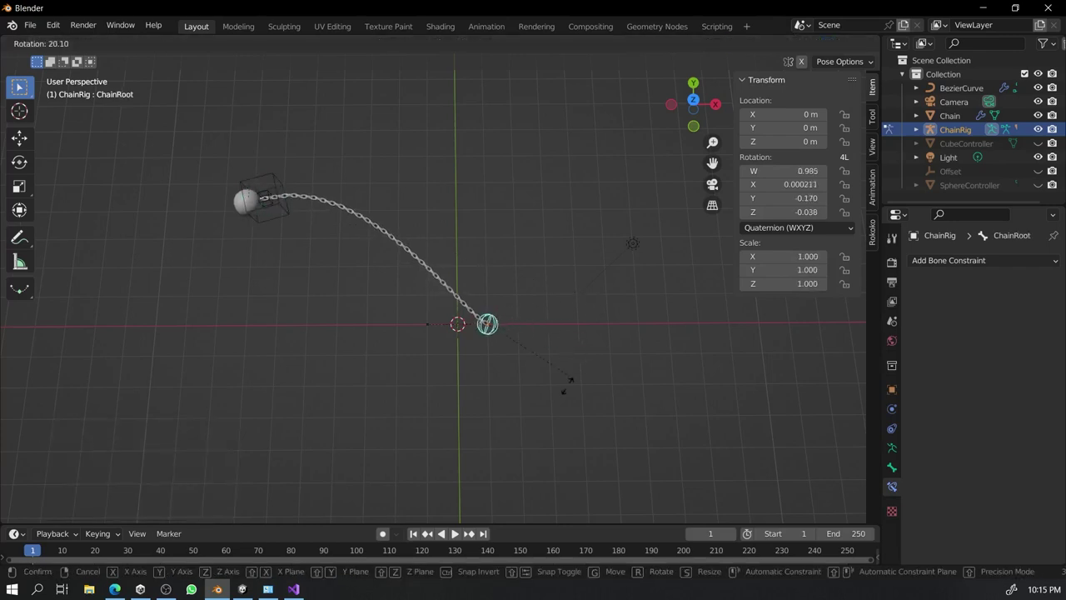
{"action": "left_click", "coordinate": [513, 426]}
{"action": "key", "text": "s"}
{"action": "left_click", "coordinate": [11, 117]}
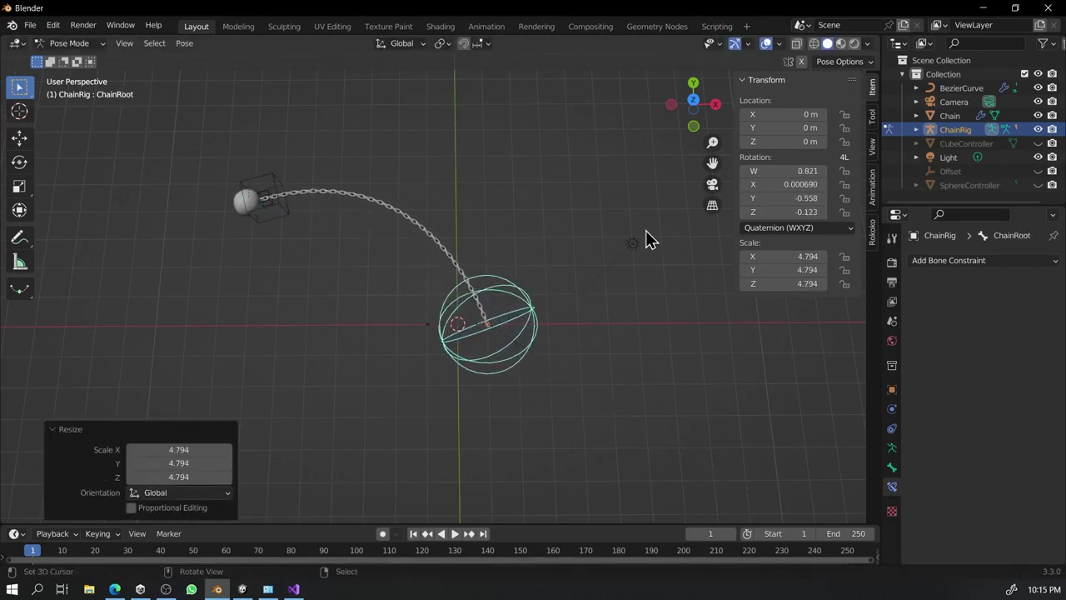
{"action": "key", "text": "r"}
{"action": "left_click", "coordinate": [550, 511]}
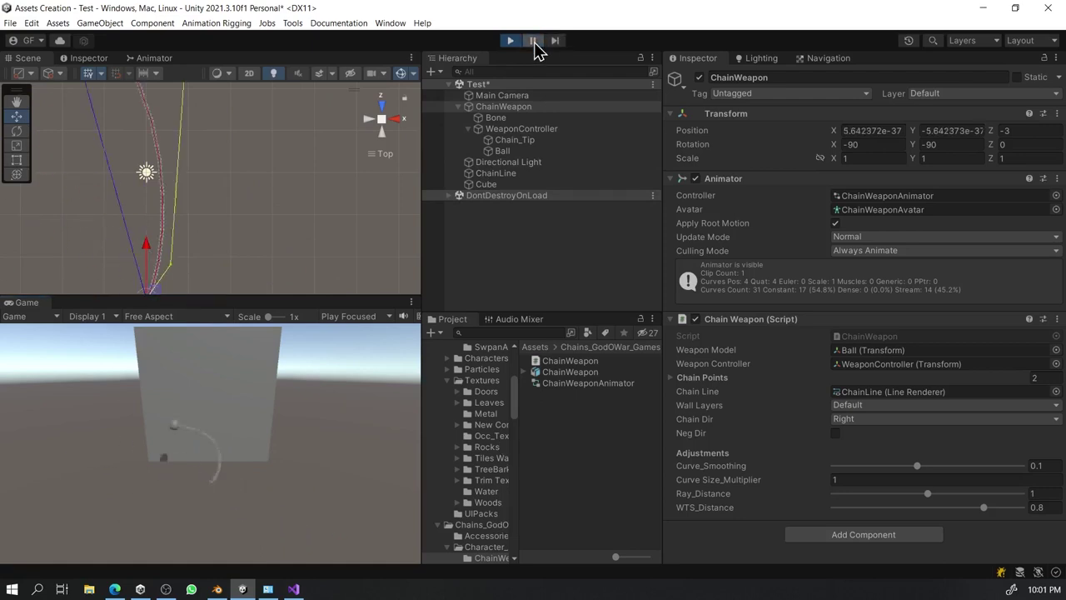
Switch to Unity and check the chain weapon's behaviour near the Cube wall while the Test scene plays.
{"action": "left_click", "coordinate": [534, 40]}
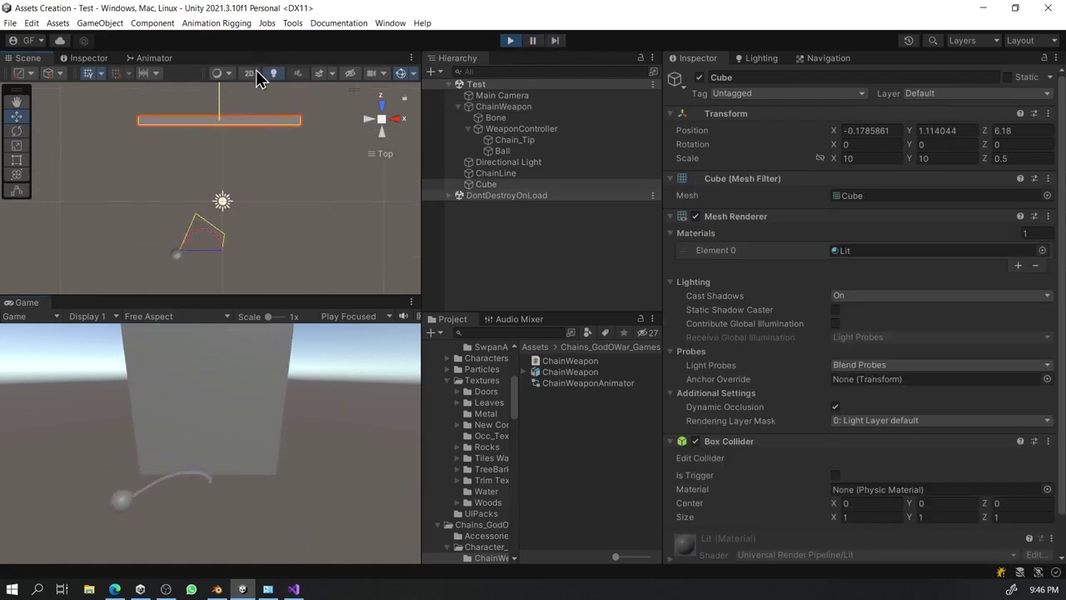
{"action": "left_click_drag", "start_coordinate": [254, 152], "coordinate": [245, 176]}
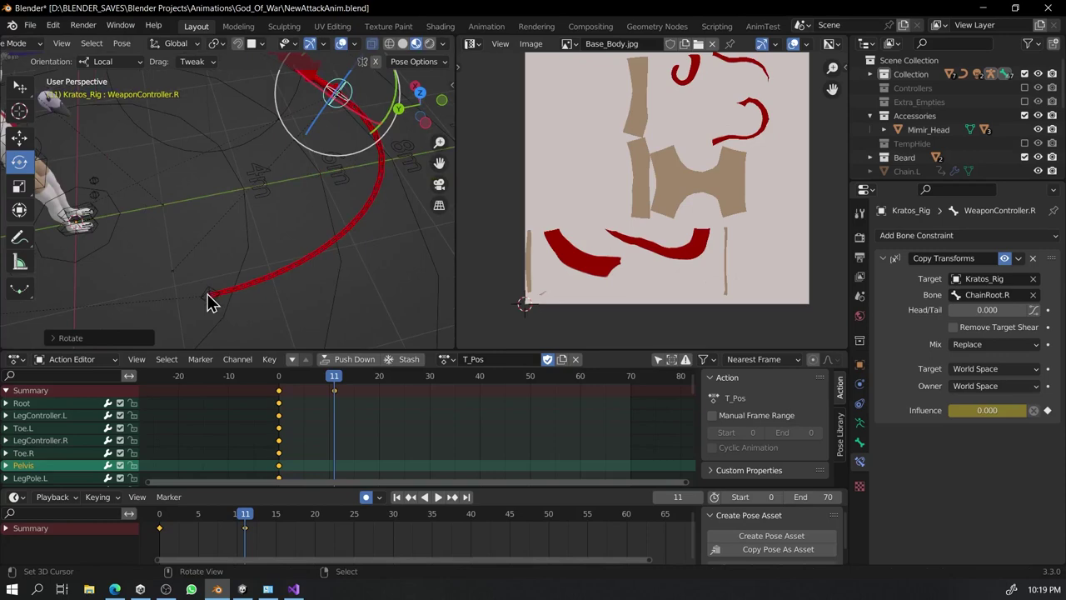
Switch to Blender, examine the ChainRoot.R and ChainTip.R bones of Kratos_Rig, and stop the Attack_2 playback.
{"action": "left_click", "coordinate": [209, 297]}
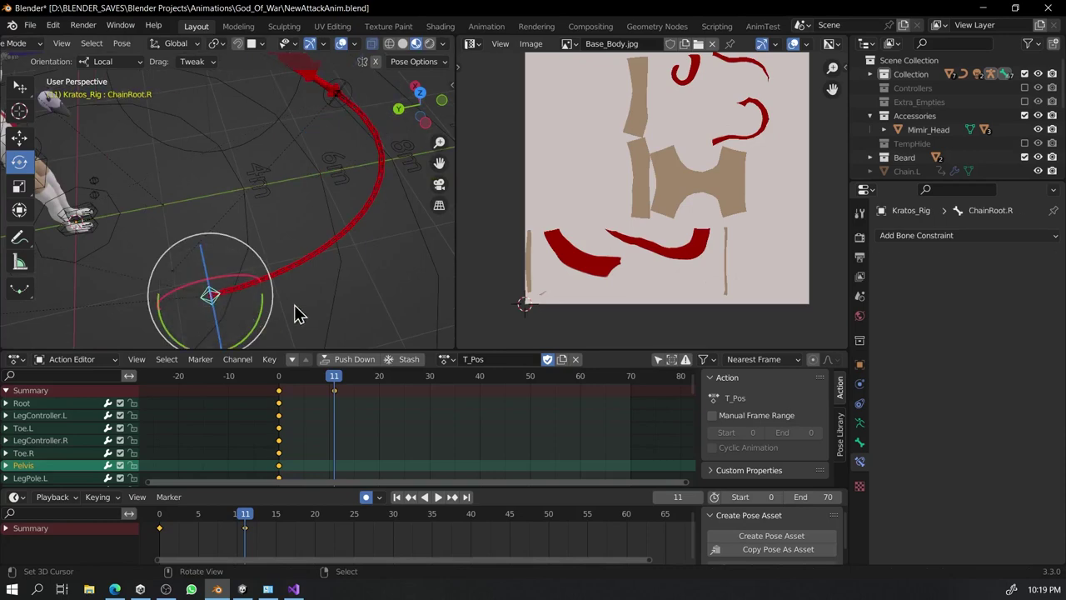
{"action": "left_click", "coordinate": [337, 97]}
{"action": "left_click", "coordinate": [339, 98]}
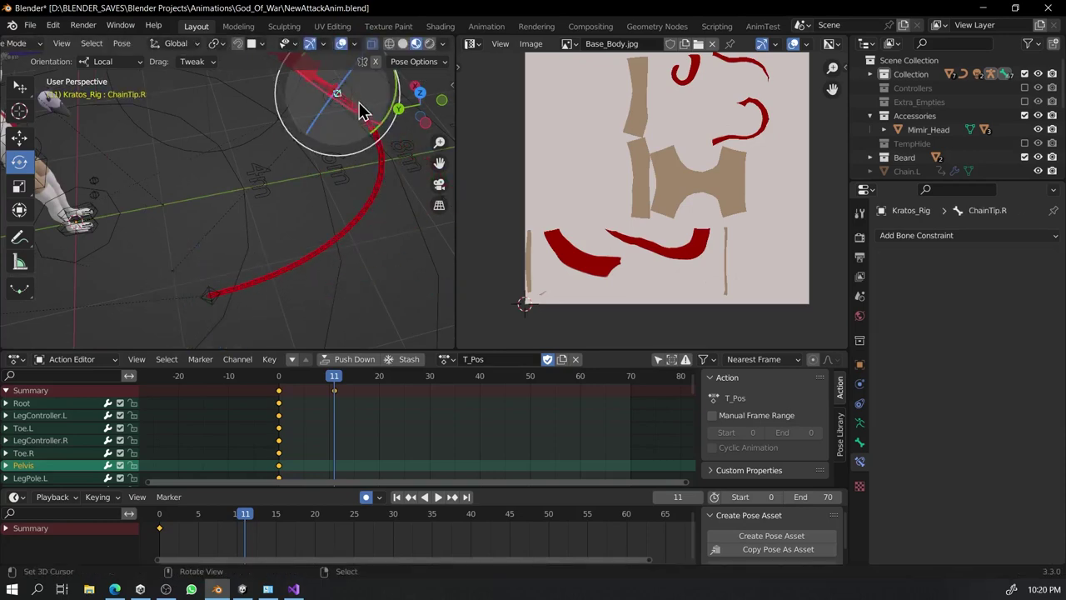
{"action": "left_click", "coordinate": [361, 107]}
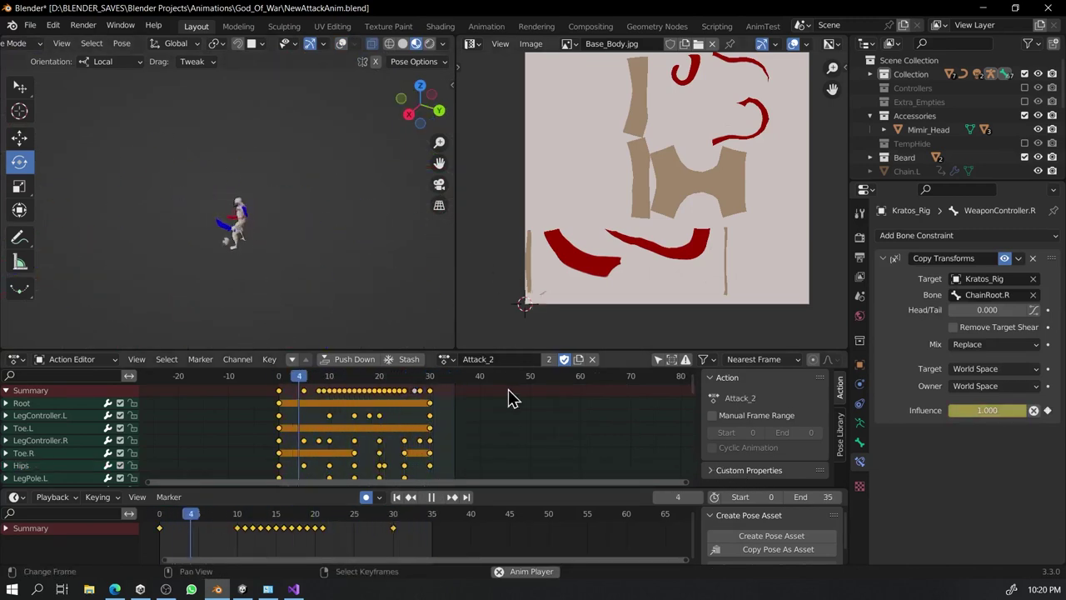
{"action": "key", "text": "Escape"}
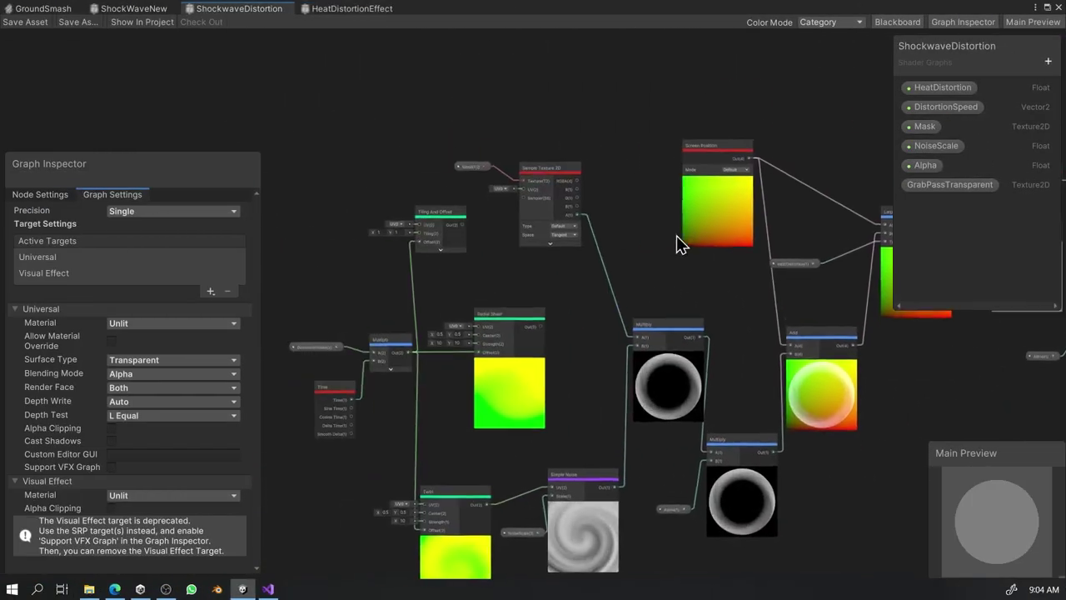
Switch to Unity and examine the node layouts of the ShockwaveDistortion and ShockWaveNew shader graphs.
{"action": "scroll", "coordinate": [586, 248], "scroll_direction": "down", "scroll_amount": 3}
{"action": "middle_click_drag", "start_coordinate": [586, 248], "coordinate": [445, 210]}
{"action": "scroll", "coordinate": [504, 226], "scroll_direction": "up", "scroll_amount": 4}
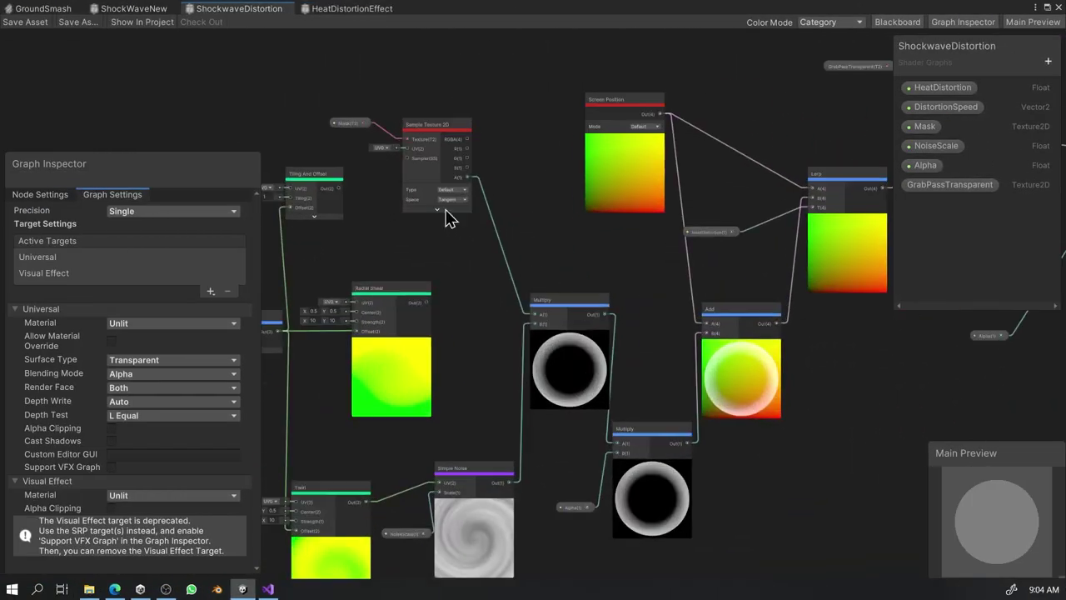
{"action": "left_click", "coordinate": [132, 15]}
{"action": "middle_click_drag", "start_coordinate": [558, 247], "coordinate": [336, 323]}
{"action": "scroll", "coordinate": [338, 323], "scroll_direction": "up", "scroll_amount": 4}
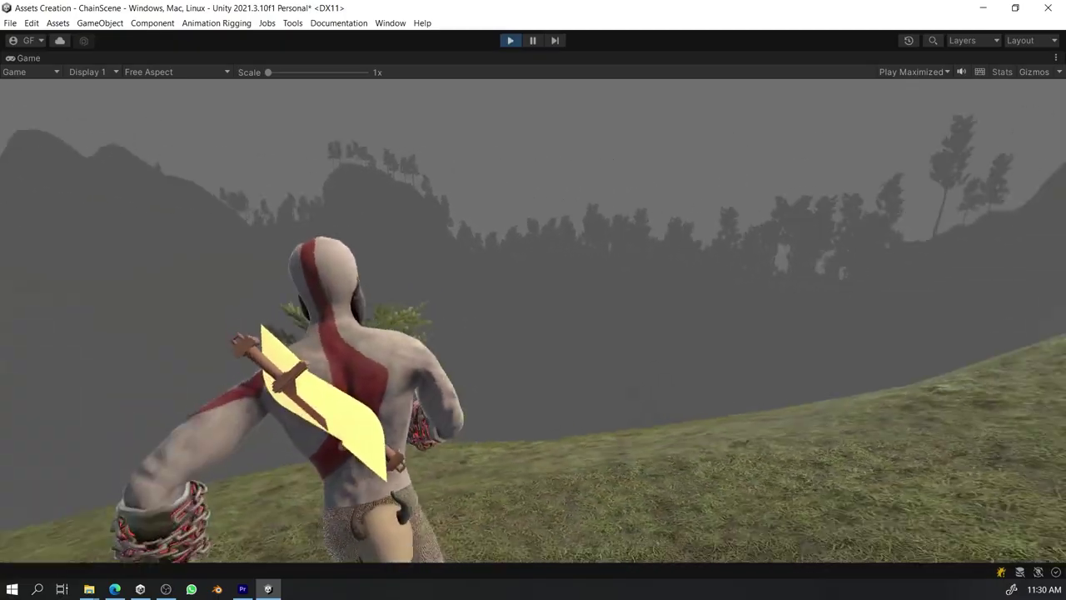
Run the Kratos character across the grassy hillside in ChainScene.
{"action": "key", "text": "w"}
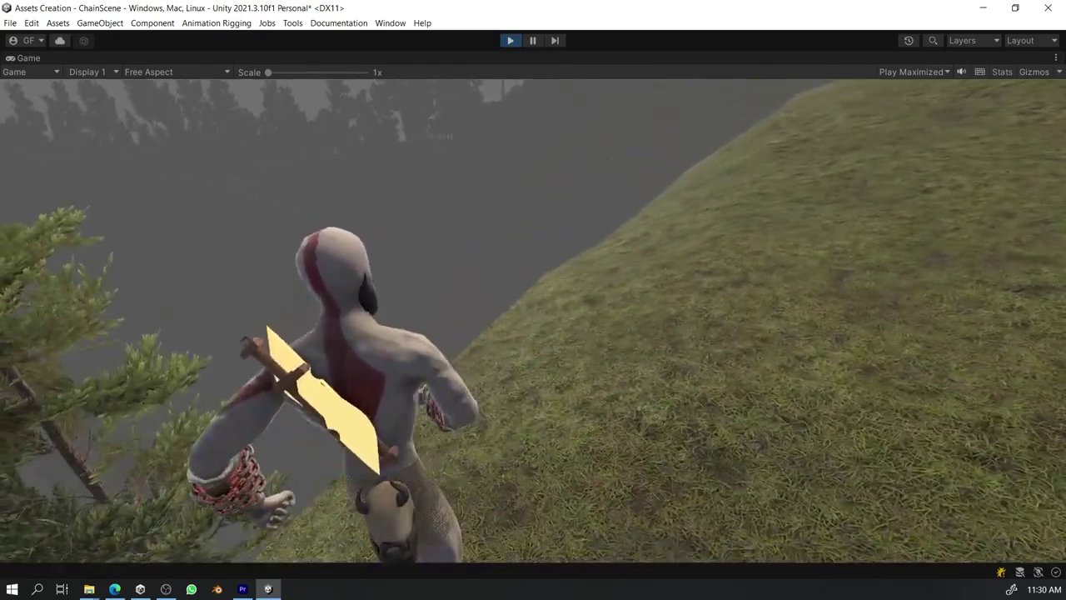
{"action": "key", "text": "Escape"}
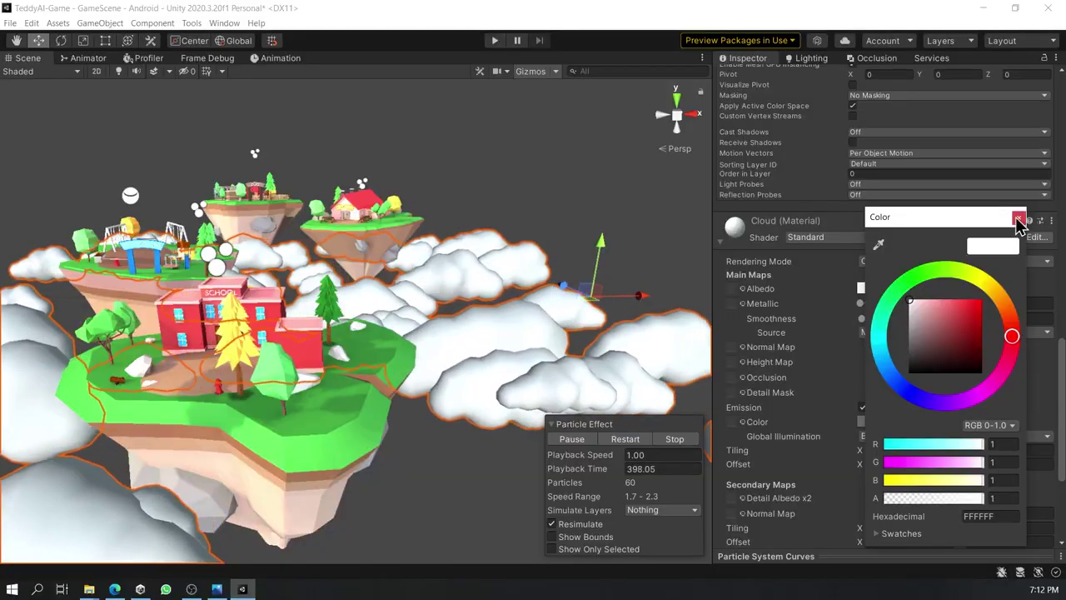
Try black, white and orange as the Cloud material's Albedo colour, ending on bright green 0BFF00.
{"action": "left_click", "coordinate": [1018, 218]}
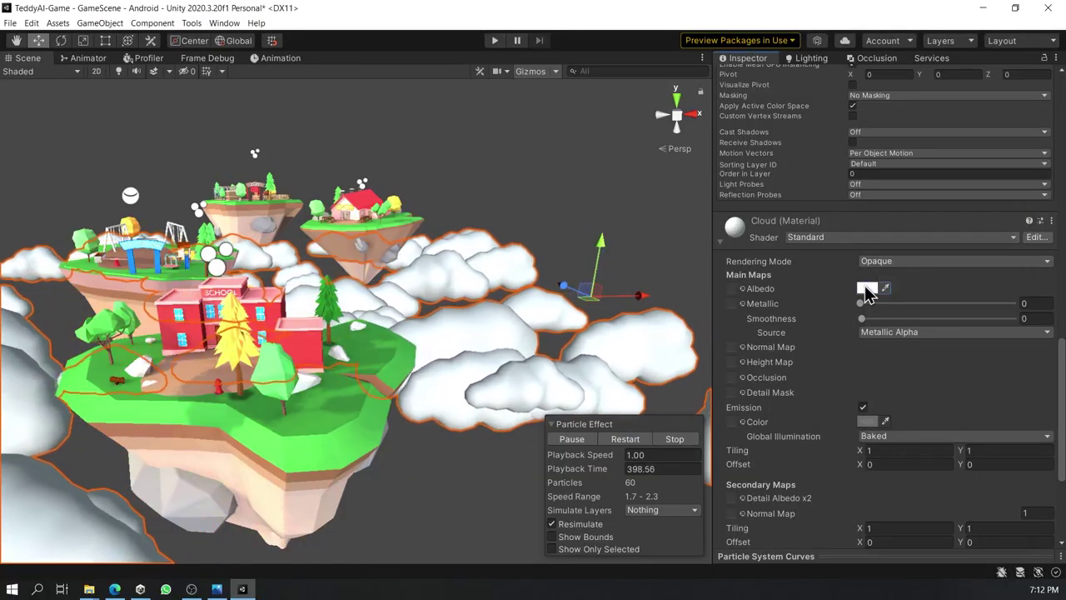
{"action": "left_click", "coordinate": [868, 289]}
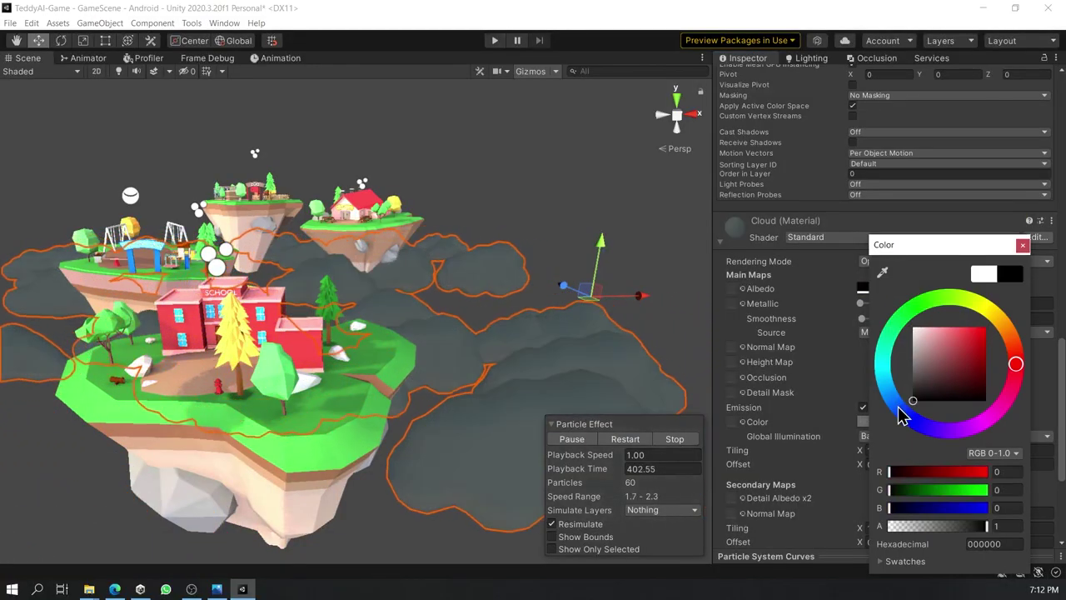
{"action": "left_click_drag", "start_coordinate": [900, 396], "coordinate": [912, 326]}
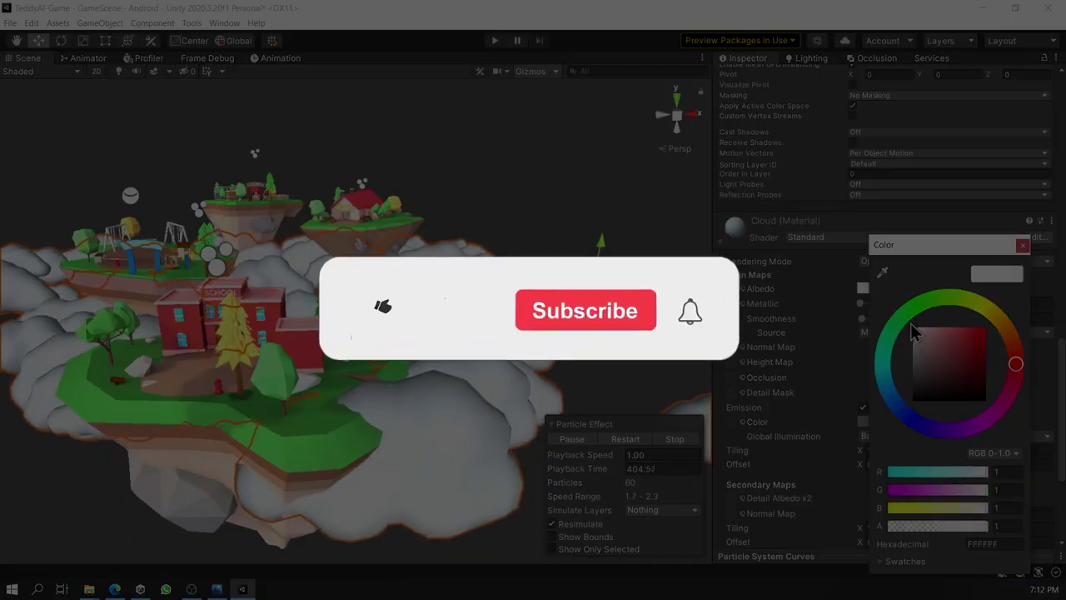
{"action": "left_click_drag", "start_coordinate": [1014, 363], "coordinate": [1001, 327]}
{"action": "left_click", "coordinate": [957, 342]}
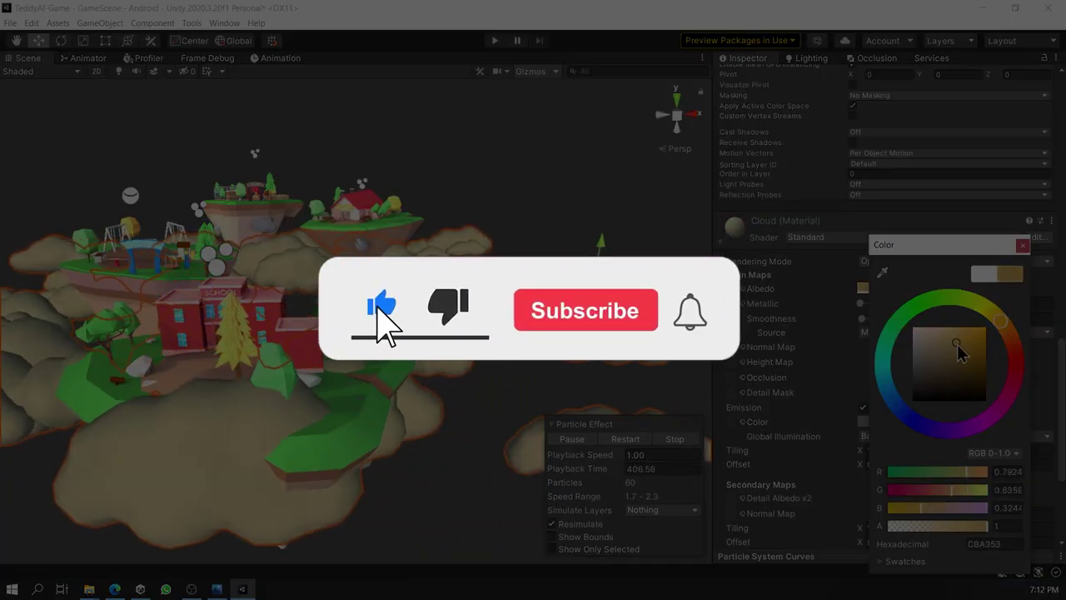
{"action": "left_click_drag", "start_coordinate": [958, 340], "coordinate": [953, 327]}
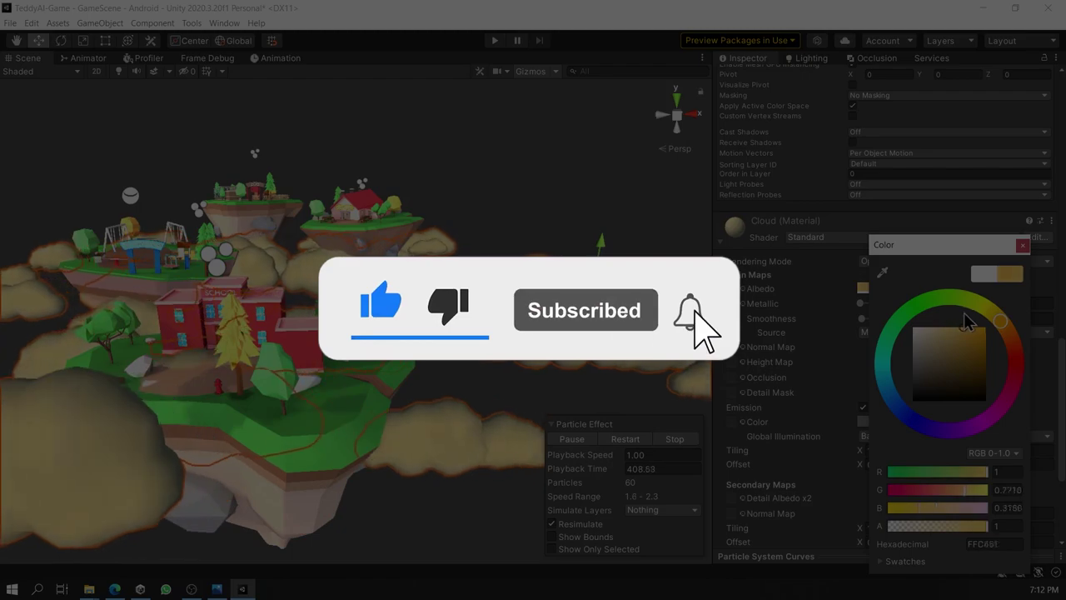
{"action": "left_click_drag", "start_coordinate": [1017, 337], "coordinate": [919, 315]}
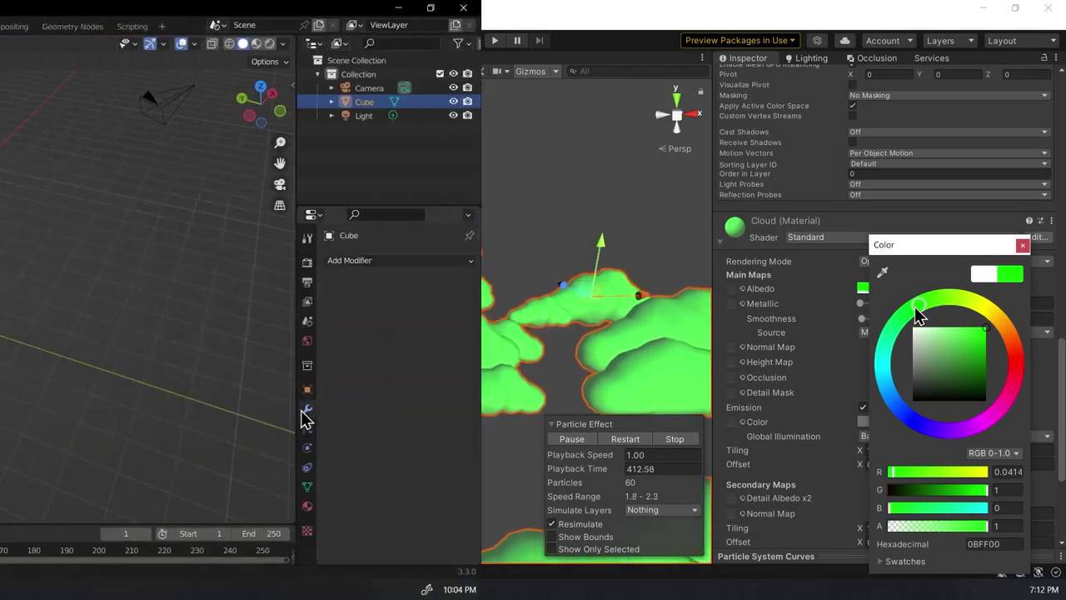
Switch to Blender and add a Subdivision Surface modifier to the default cube.
{"action": "left_click", "coordinate": [924, 260]}
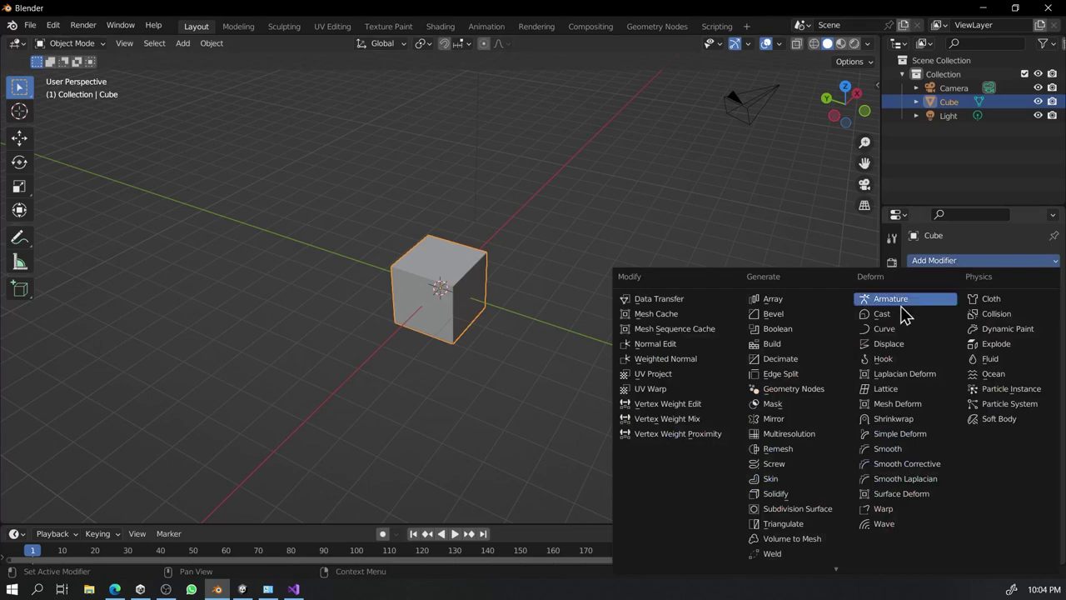
{"action": "left_click", "coordinate": [790, 509]}
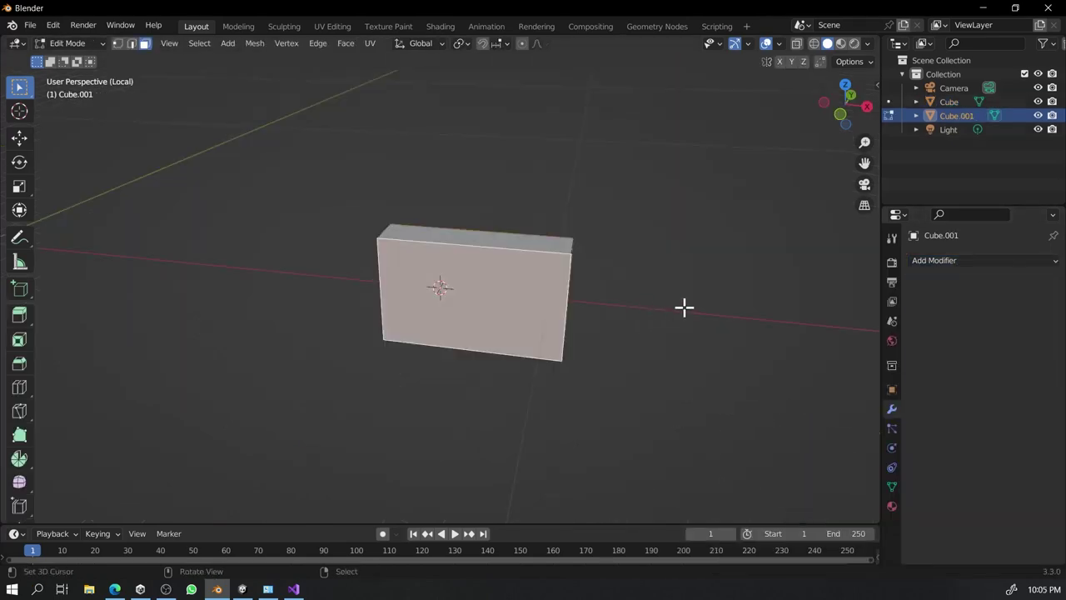
Inset the selected large face of the flat Cube.001 block and bring up the edge operations.
{"action": "key", "text": "i"}
{"action": "left_click", "coordinate": [661, 264]}
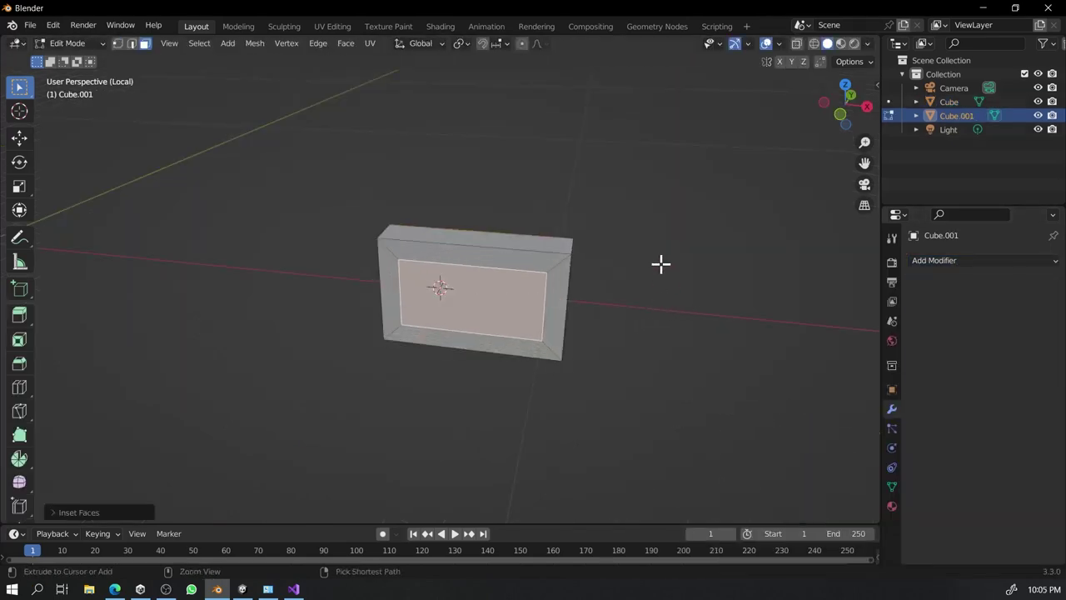
{"action": "key", "text": "ctrl+e"}
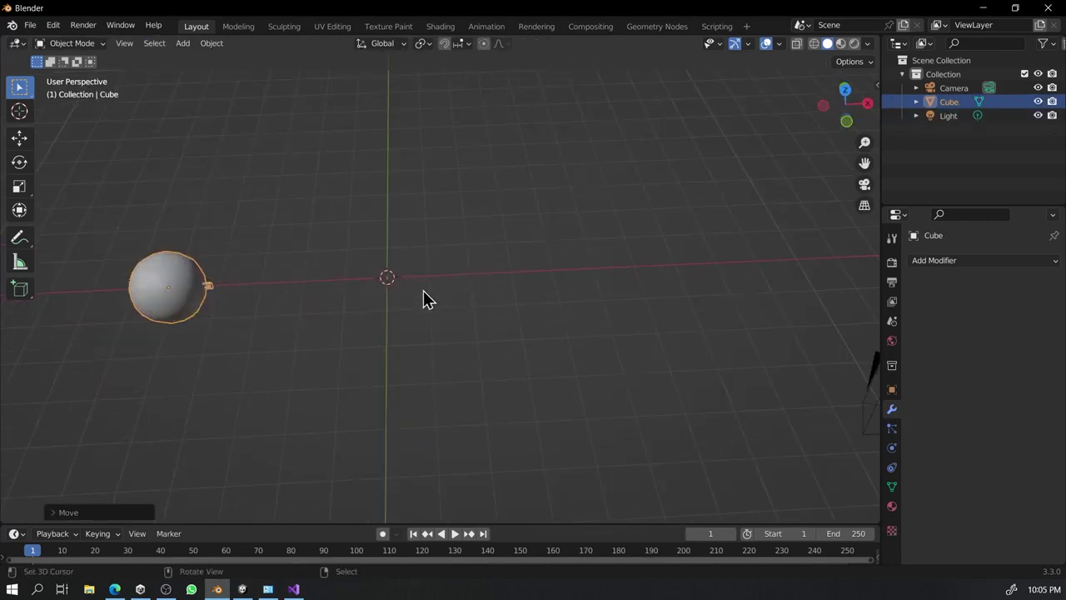
Add a Bezier curve at the world origin beside the ball.
{"action": "middle_click_drag", "start_coordinate": [423, 293], "coordinate": [483, 326]}
{"action": "key", "text": "shift+a"}
{"action": "mouse_move", "coordinate": [487, 311]}
{"action": "left_click", "coordinate": [540, 311]}
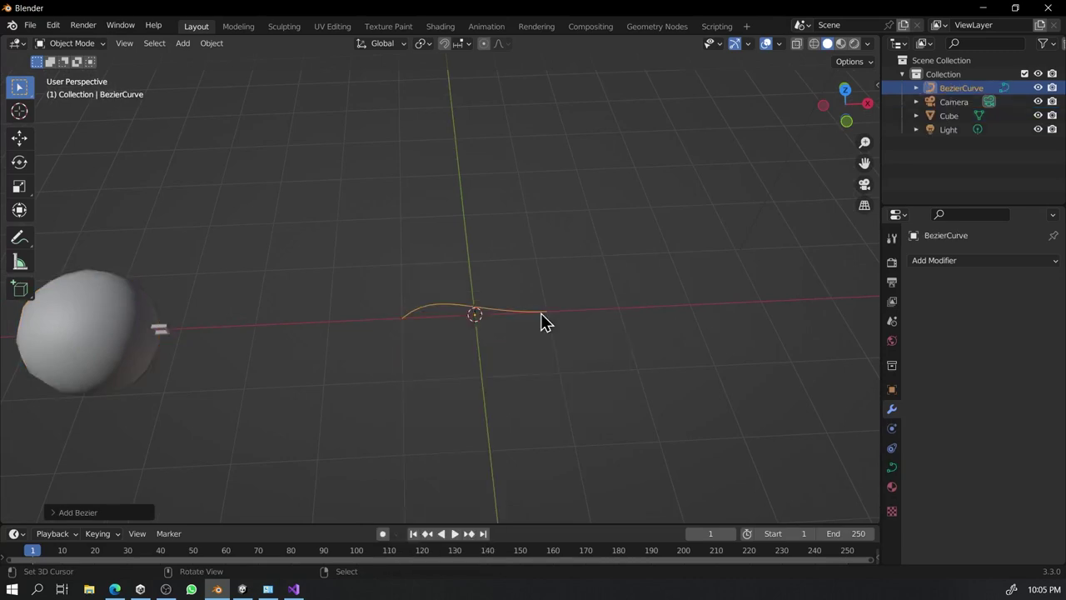
Flatten the Bezier curve into a straight line along the X axis by scaling its points in Y, and recalculate its handles.
{"action": "key", "text": "Tab"}
{"action": "key", "text": "s"}
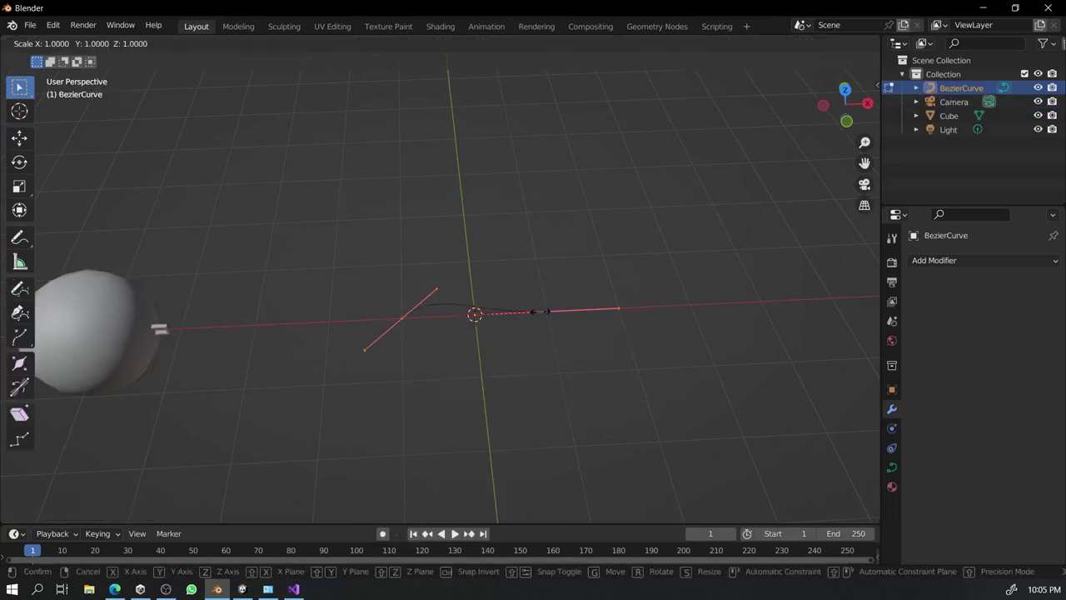
{"action": "key", "text": "y"}
{"action": "key", "text": "Return"}
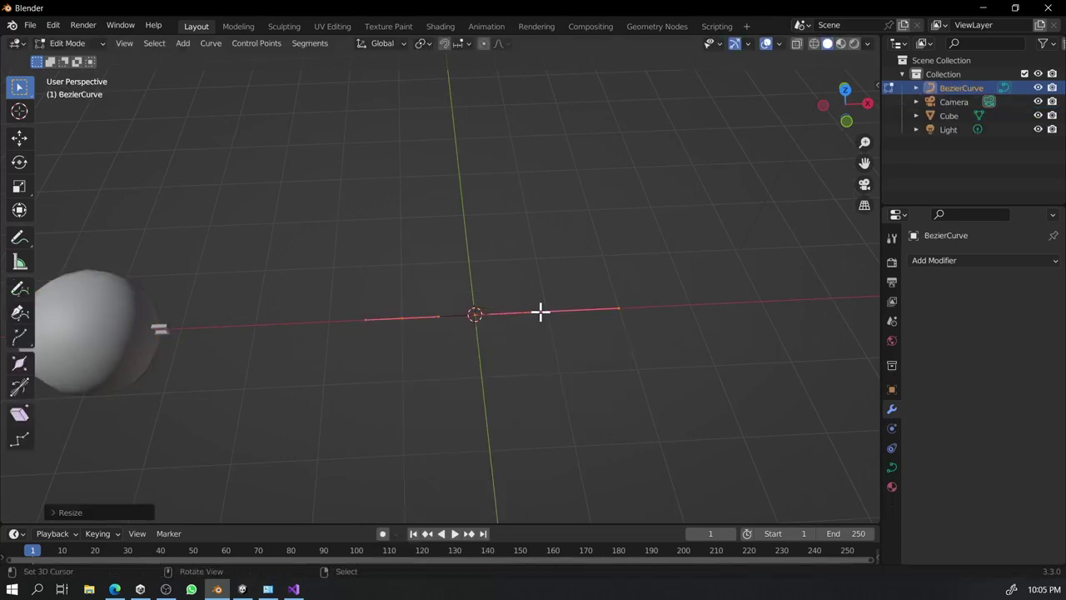
{"action": "left_click", "coordinate": [126, 513]}
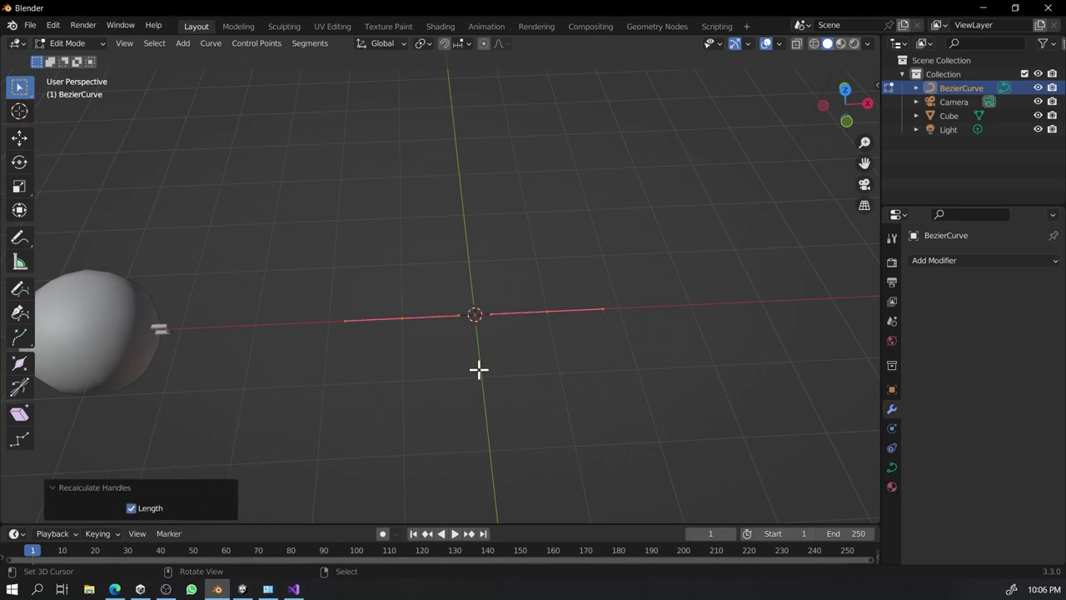
{"action": "middle_click_drag", "start_coordinate": [495, 350], "coordinate": [503, 380]}
{"action": "key", "text": "Tab"}
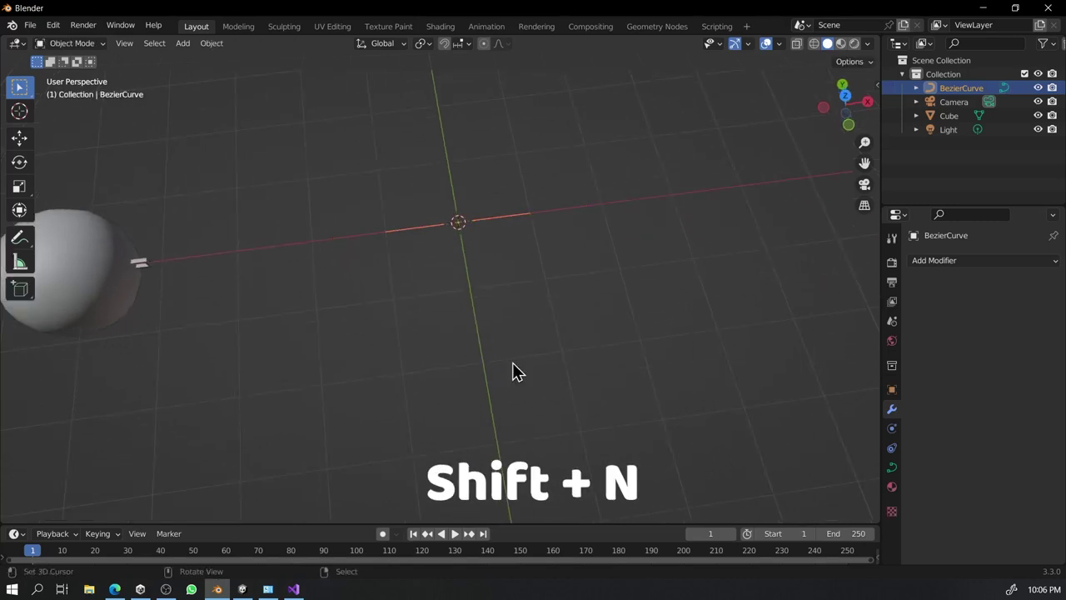
Snap the 3D cursor to the Bezier curve's positive-X end point and activate the Move tool.
{"action": "key", "text": "Tab"}
{"action": "left_click", "coordinate": [531, 232]}
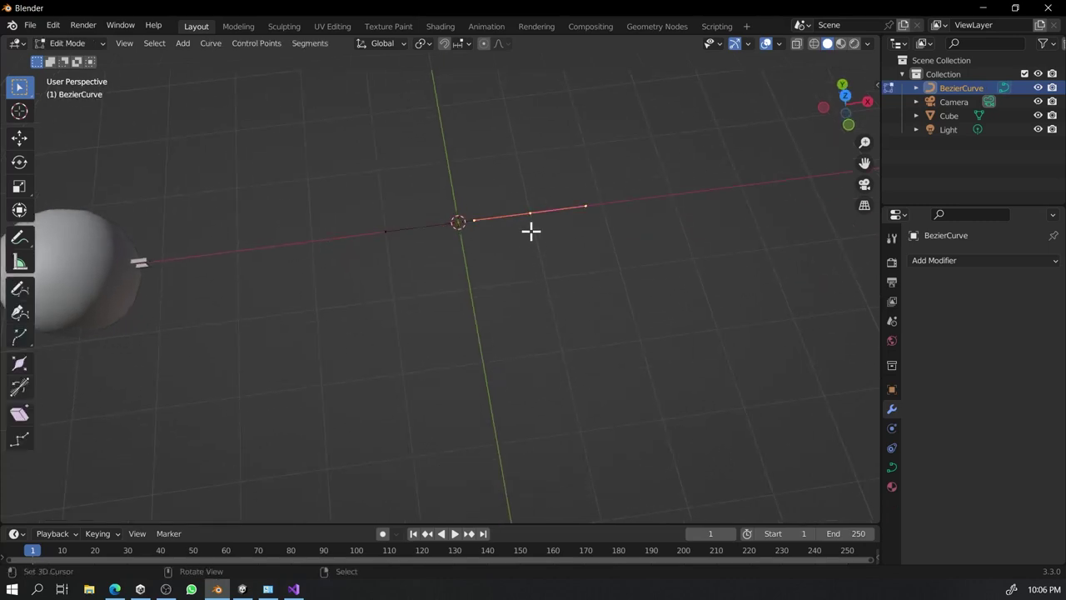
{"action": "key", "text": "shift+s"}
{"action": "left_click", "coordinate": [532, 293]}
{"action": "key", "text": "shift+space"}
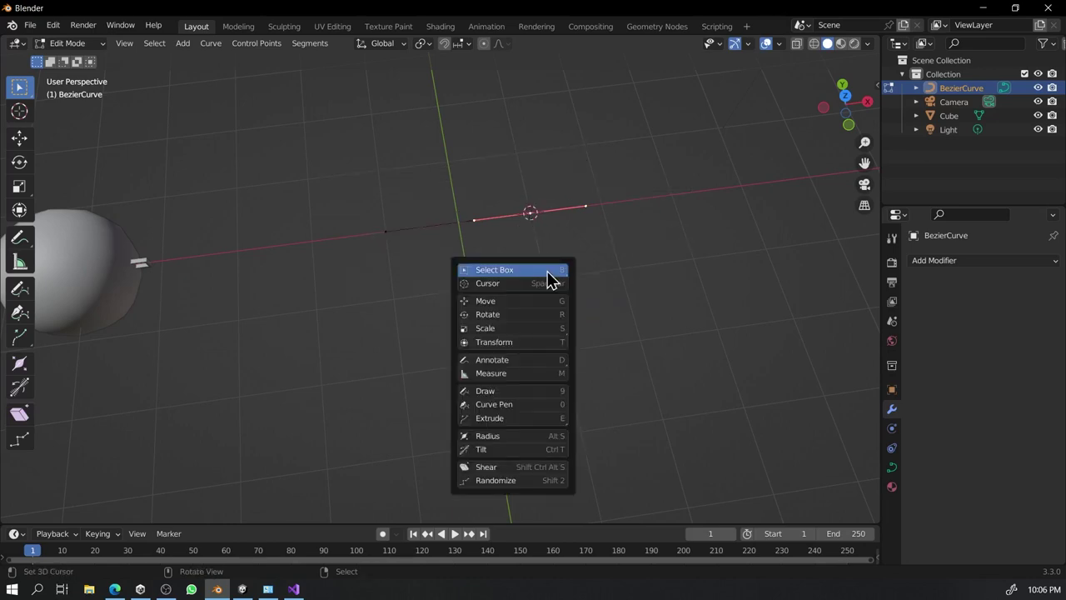
{"action": "left_click", "coordinate": [486, 300]}
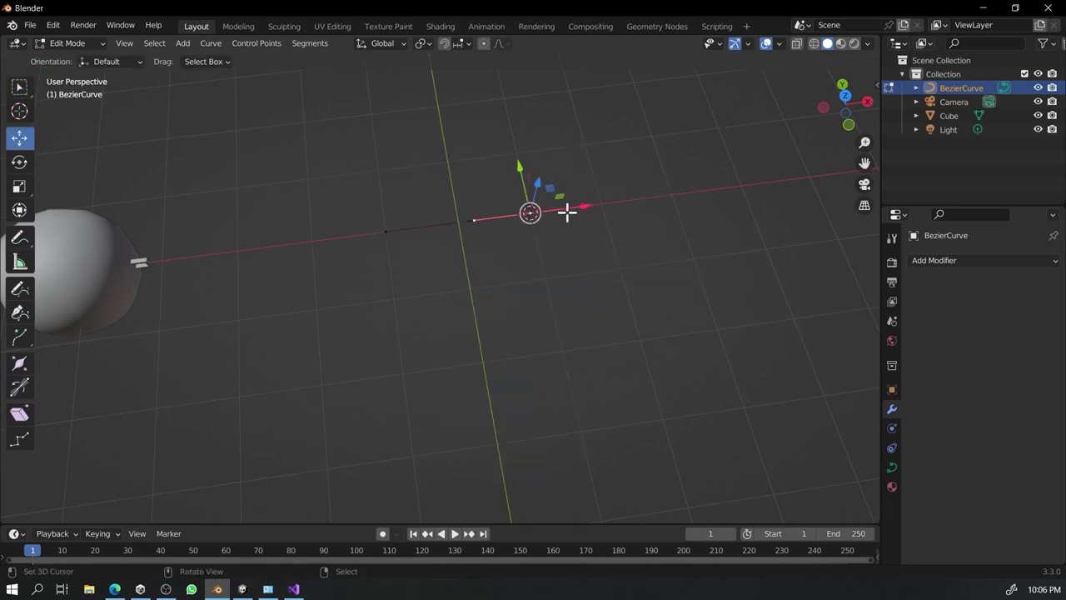
{"action": "middle_click_drag", "start_coordinate": [579, 229], "coordinate": [605, 204], "text": "shift"}
{"action": "middle_click_drag", "start_coordinate": [593, 244], "coordinate": [586, 262], "text": "shift"}
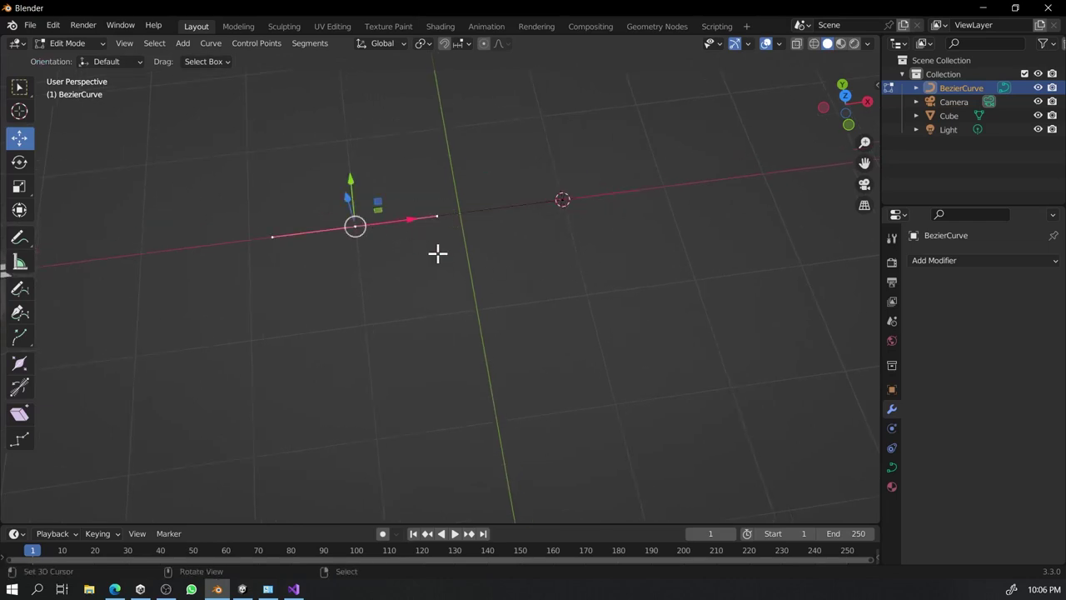
{"action": "key", "text": "g"}
{"action": "key", "text": "Escape"}
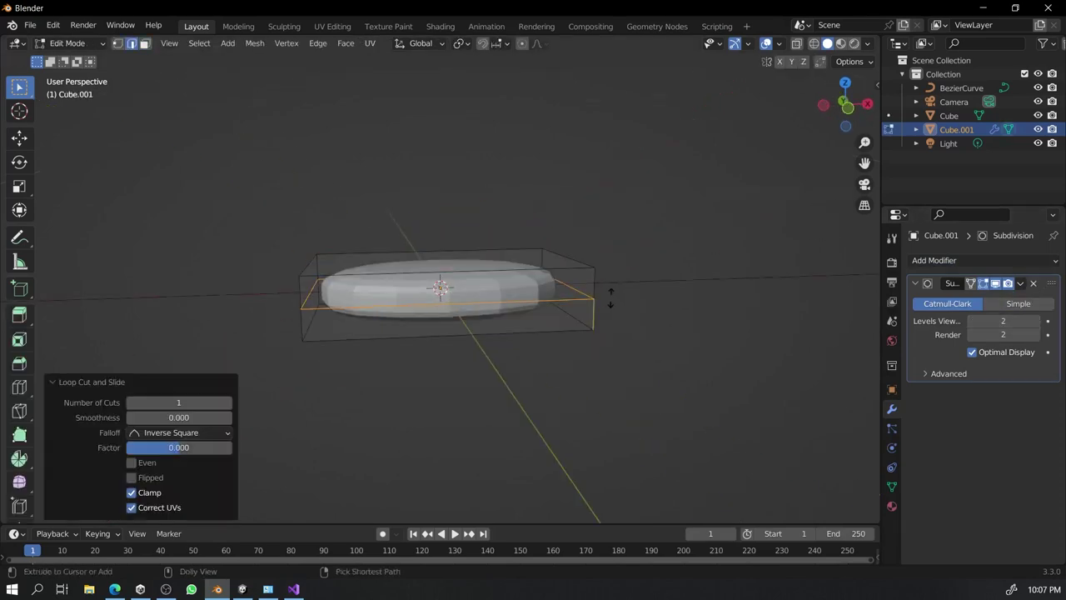
Add supporting edge loops near the block's upper and lower rims, and scale the middle side loop.
{"action": "key", "text": "ctrl+r"}
{"action": "left_click", "coordinate": [608, 297]}
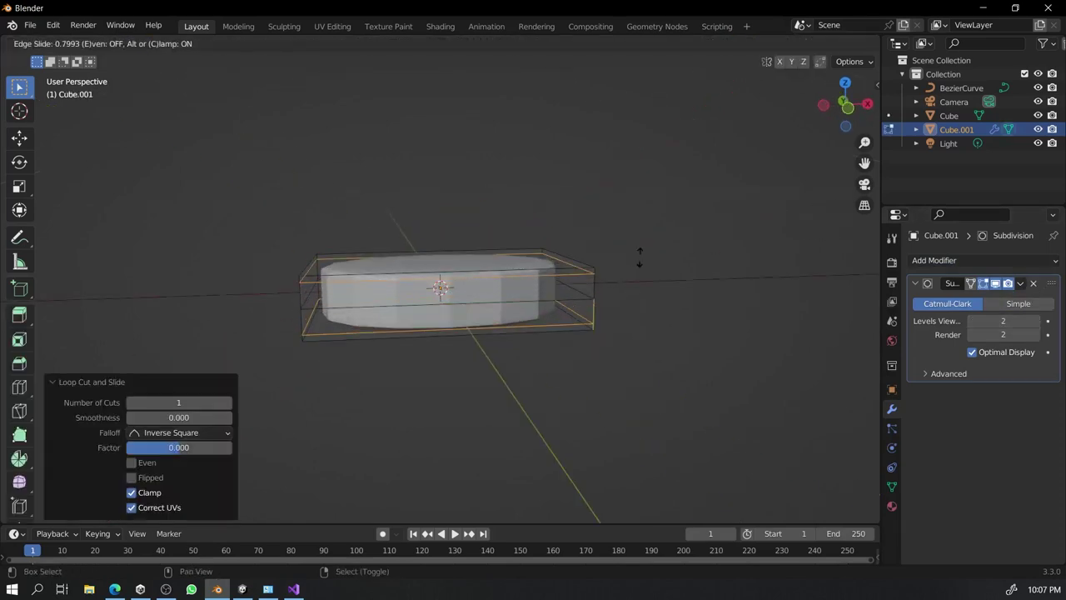
{"action": "left_click", "coordinate": [639, 257]}
{"action": "left_click", "coordinate": [597, 299], "text": "alt"}
{"action": "key", "text": "s"}
{"action": "left_click", "coordinate": [643, 337]}
Inset the block's two opposite large faces by about 0.032 m and bridge them to open a hole.
{"action": "key", "text": "3"}
{"action": "middle_click_drag", "start_coordinate": [644, 337], "coordinate": [583, 400]}
{"action": "left_click", "coordinate": [450, 325]}
{"action": "left_click", "coordinate": [450, 325], "text": "shift"}
{"action": "key", "text": "i"}
{"action": "key", "text": "ctrl+e"}
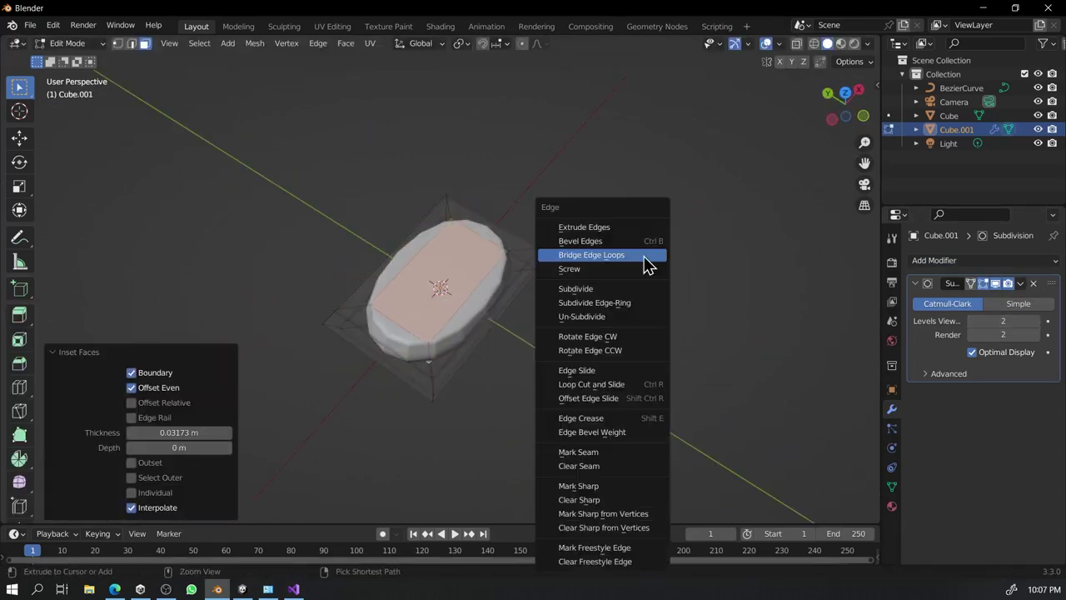
{"action": "left_click", "coordinate": [644, 257]}
Scale the link's hole in X and Y only, and lower the Subdivision modifier's viewport level by one.
{"action": "middle_click_drag", "start_coordinate": [539, 306], "coordinate": [583, 316]}
{"action": "scroll", "coordinate": [583, 317], "scroll_direction": "up", "scroll_amount": 1}
{"action": "key", "text": "s"}
{"action": "key", "text": "shift+z"}
{"action": "left_click", "coordinate": [593, 319]}
{"action": "left_click", "coordinate": [971, 321]}
Add two centred loop cuts across the link to refine its rounded shape.
{"action": "middle_click_drag", "start_coordinate": [666, 349], "coordinate": [464, 327]}
{"action": "key", "text": "ctrl+r"}
{"action": "left_click", "coordinate": [464, 327]}
{"action": "right_click", "coordinate": [464, 326]}
{"action": "key", "text": "ctrl+r"}
{"action": "left_click", "coordinate": [425, 178]}
{"action": "right_click", "coordinate": [425, 178]}
{"action": "scroll", "coordinate": [426, 176], "scroll_direction": "down", "scroll_amount": 3}
{"action": "middle_click_drag", "start_coordinate": [426, 176], "coordinate": [641, 269]}
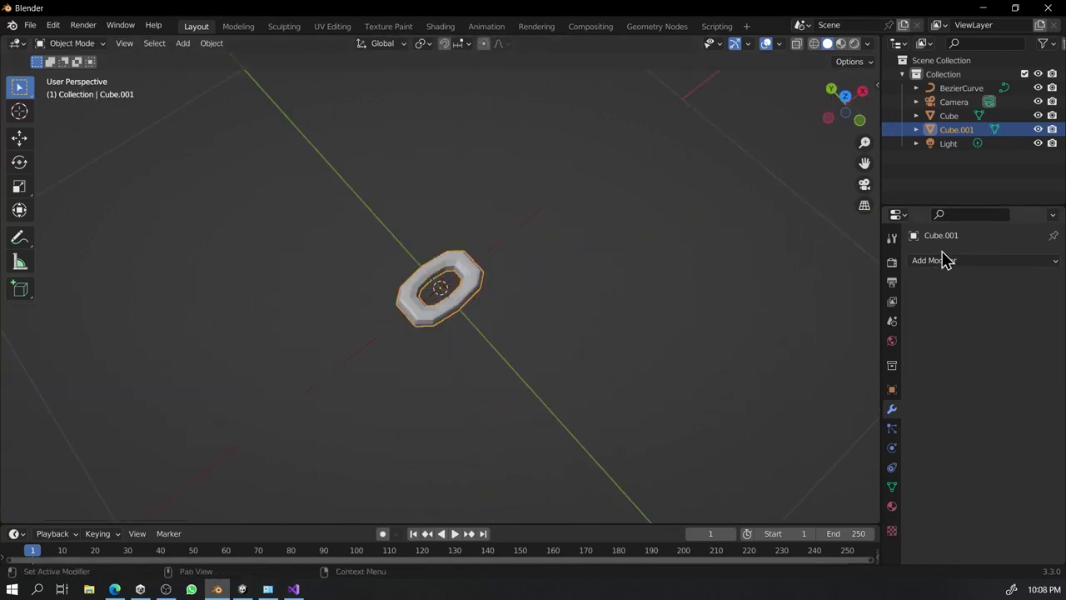
Add an Array modifier to the link with Fit Curve as fit type and BezierCurve as its curve.
{"action": "left_click", "coordinate": [929, 260]}
{"action": "left_click", "coordinate": [816, 315]}
{"action": "left_click", "coordinate": [956, 262]}
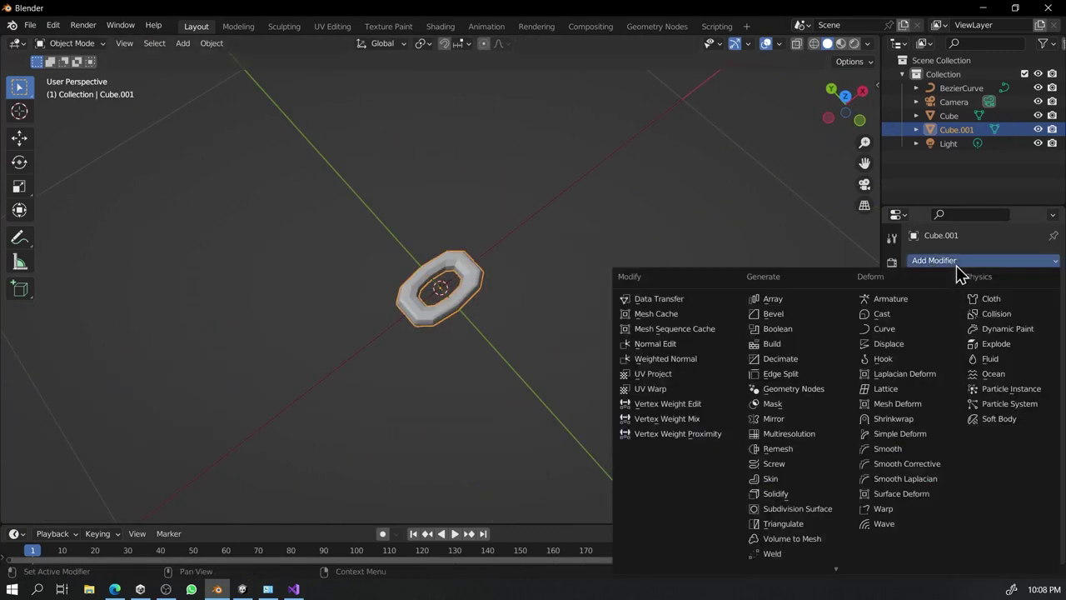
{"action": "left_click", "coordinate": [803, 301]}
{"action": "left_click", "coordinate": [999, 304]}
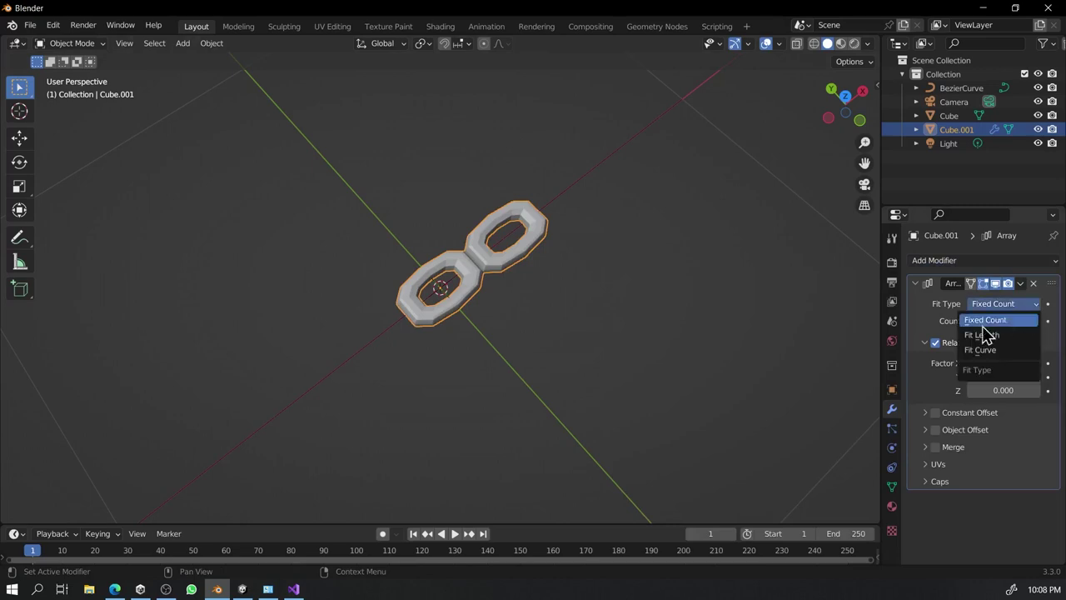
{"action": "left_click", "coordinate": [981, 350]}
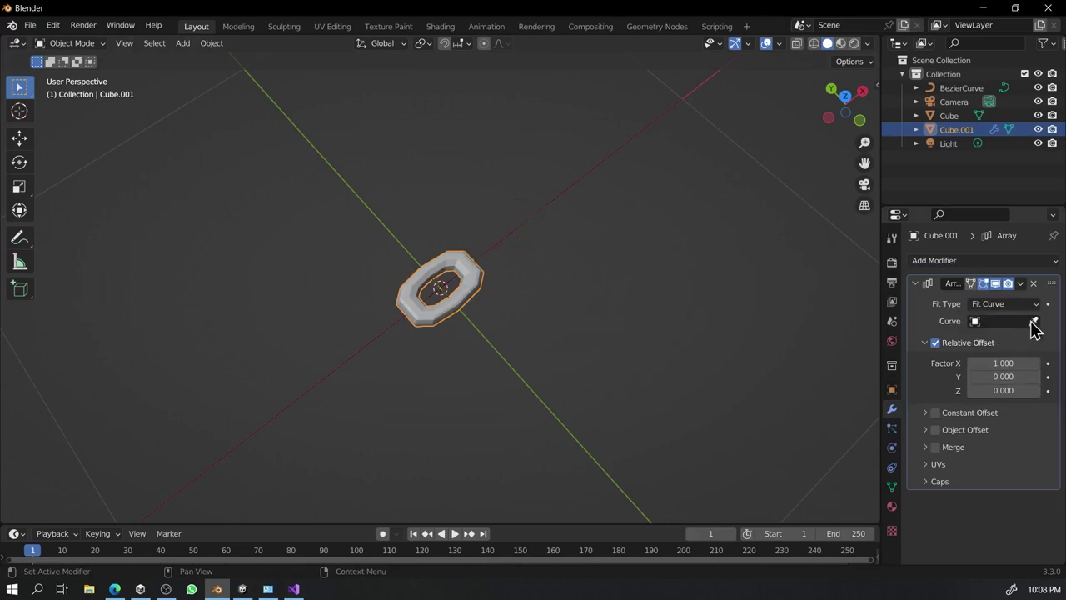
{"action": "left_click", "coordinate": [554, 190]}
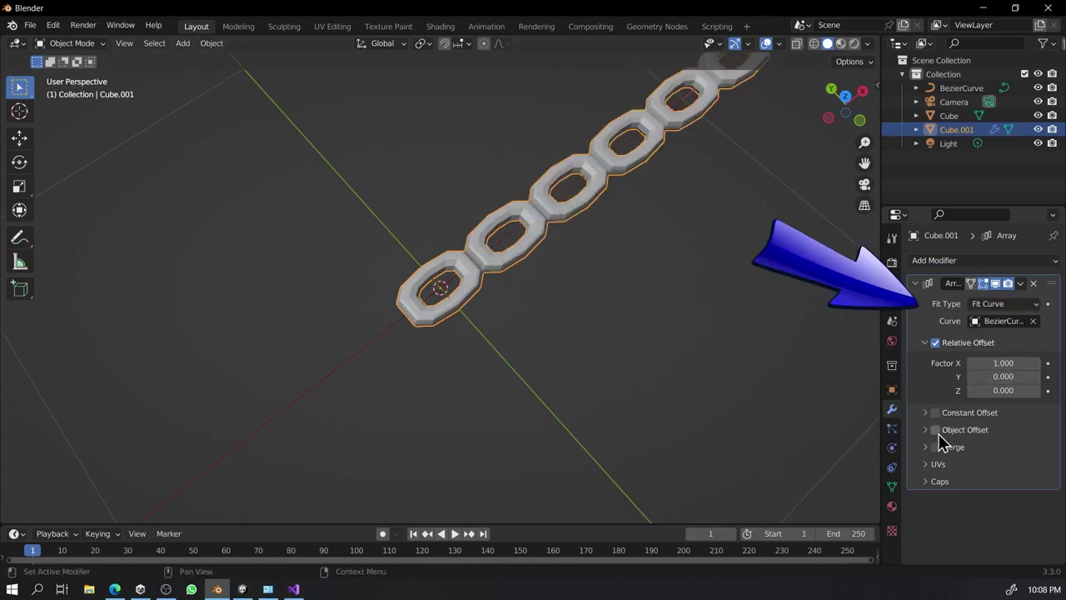
Add a Plain Axes empty at the world origin and scale it.
{"action": "scroll", "coordinate": [638, 317], "scroll_direction": "down", "scroll_amount": 5}
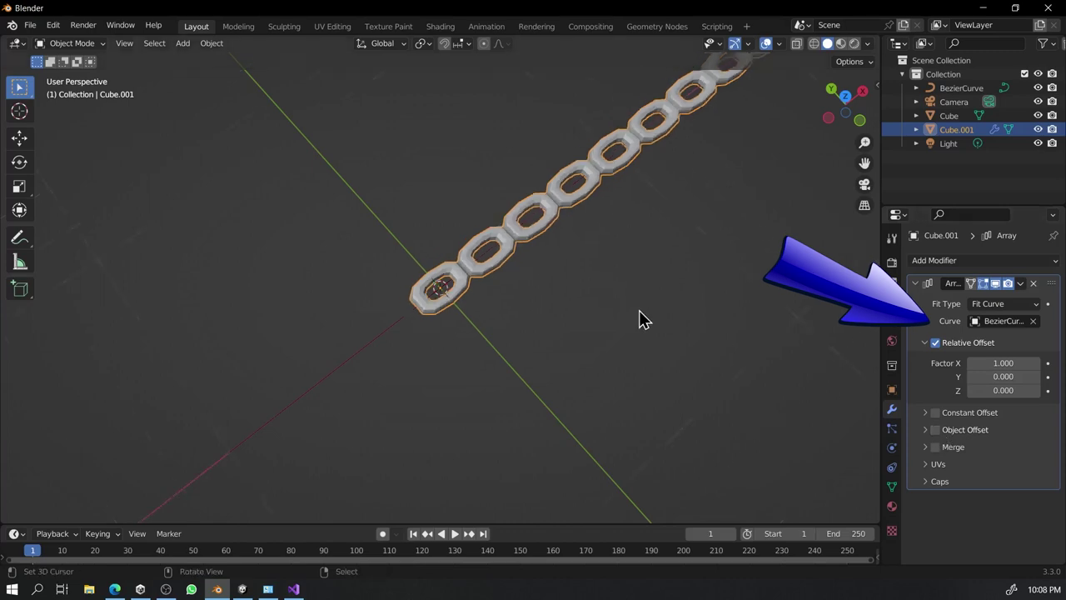
{"action": "left_click", "coordinate": [405, 321]}
{"action": "key", "text": "shift+a"}
{"action": "mouse_move", "coordinate": [454, 423]}
{"action": "left_click", "coordinate": [571, 424]}
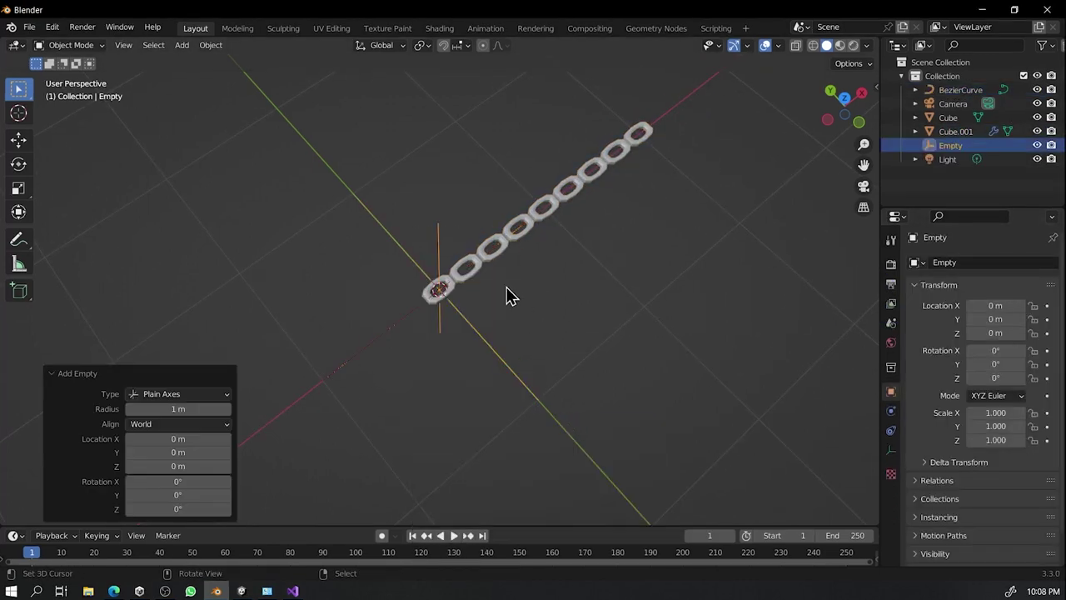
{"action": "key", "text": "s"}
{"action": "left_click", "coordinate": [478, 294]}
Enable Object Offset in the chain's Array modifier and assign the Empty as its offset object.
{"action": "left_click", "coordinate": [468, 271]}
{"action": "left_click", "coordinate": [979, 435]}
{"action": "left_click", "coordinate": [924, 431]}
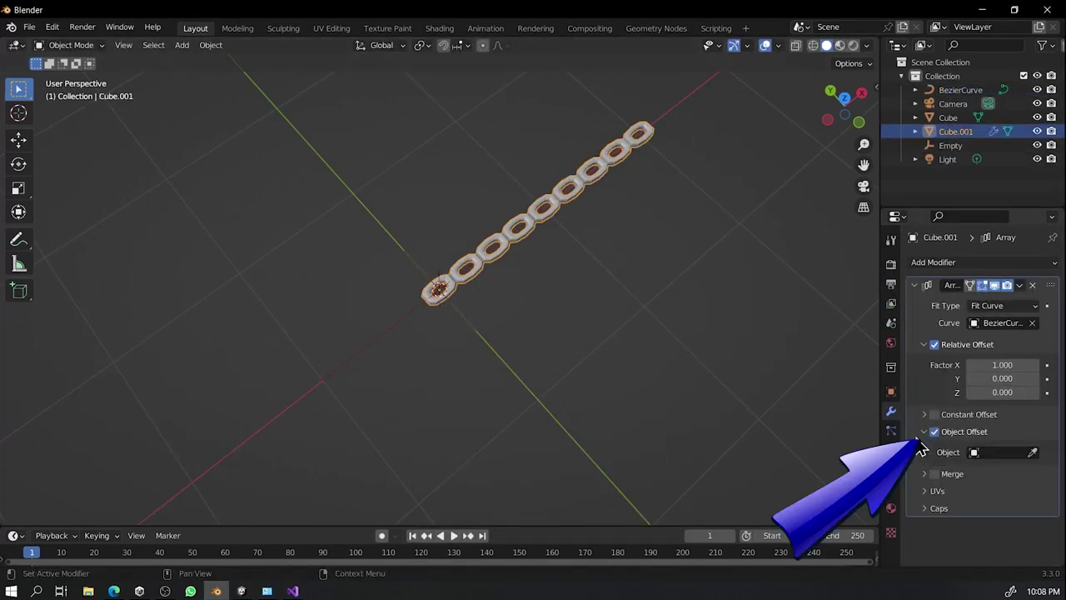
{"action": "left_click", "coordinate": [441, 274]}
Clear the scale of the Empty.
{"action": "middle_click_drag", "start_coordinate": [557, 302], "coordinate": [488, 259]}
{"action": "right_click", "coordinate": [444, 257]}
{"action": "key", "text": "alt+s"}
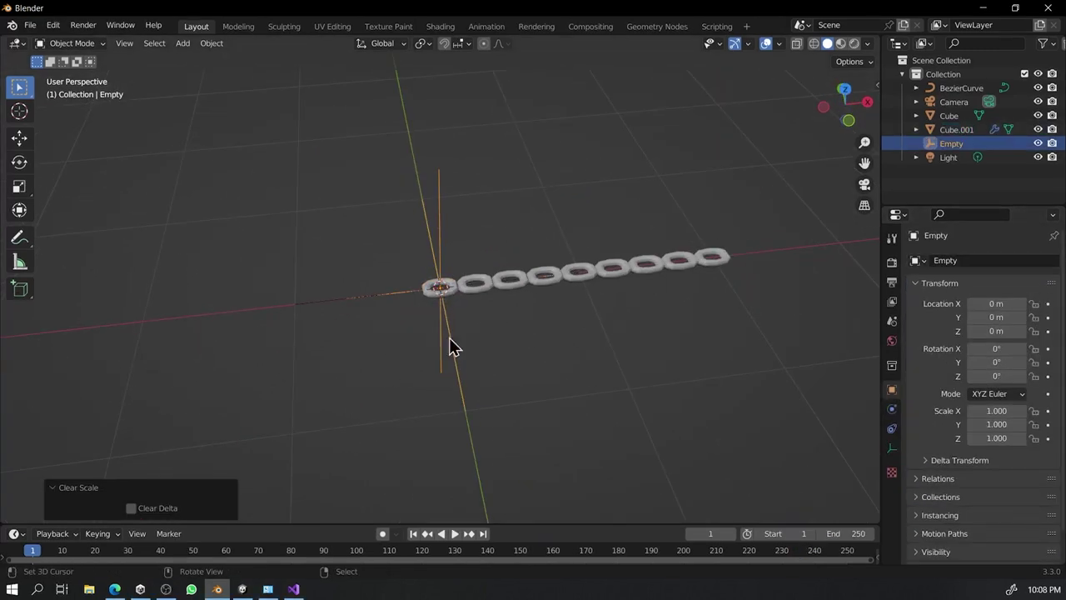
Rotate the Empty 90° about the X axis so that alternate chain links turn.
{"action": "middle_click_drag", "start_coordinate": [449, 345], "coordinate": [564, 186]}
{"action": "key", "text": "n"}
{"action": "key", "text": "n"}
{"action": "middle_click_drag", "start_coordinate": [524, 260], "coordinate": [613, 297]}
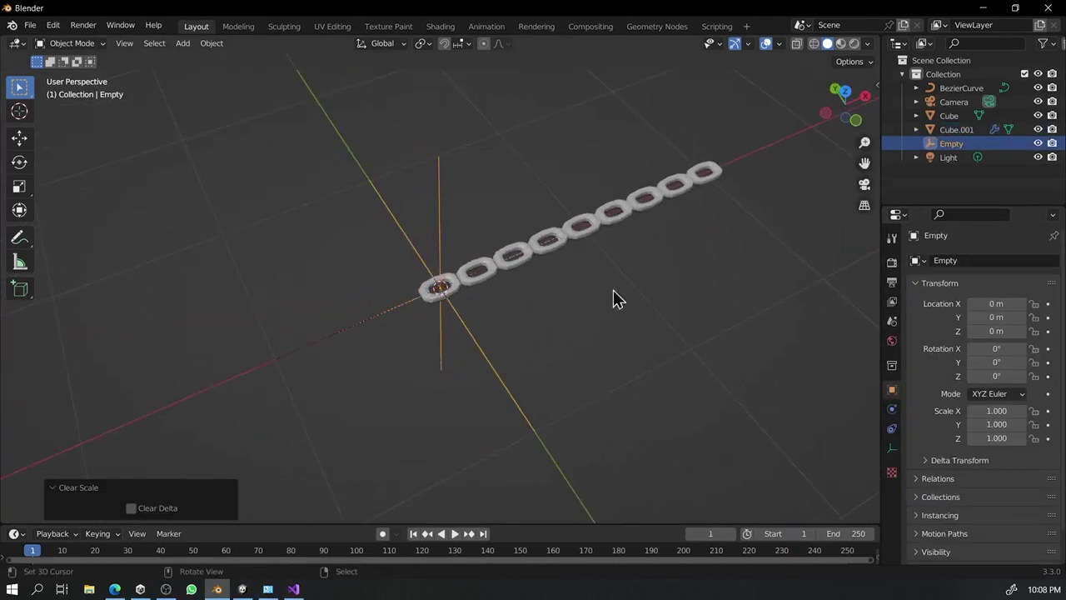
{"action": "key", "text": "r"}
{"action": "key", "text": "x"}
{"action": "key", "text": "Return"}
{"action": "key", "text": "n"}
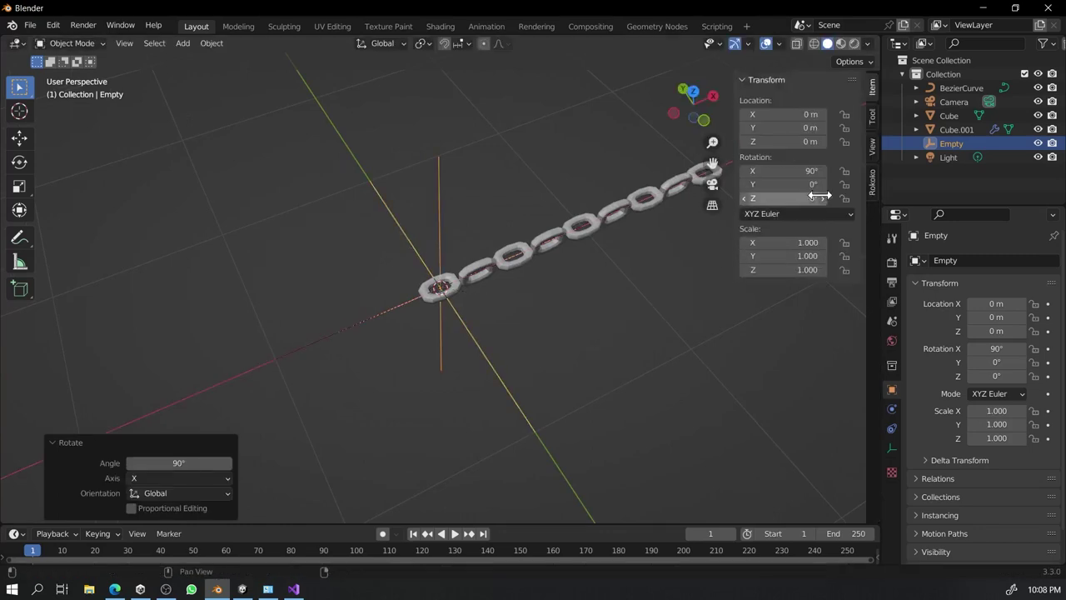
{"action": "left_click_drag", "start_coordinate": [782, 171], "coordinate": [843, 170]}
{"action": "key", "text": "ctrl+z"}
Set the chain Array modifier's relative offset Factor X to 0.650.
{"action": "right_click", "coordinate": [574, 219]}
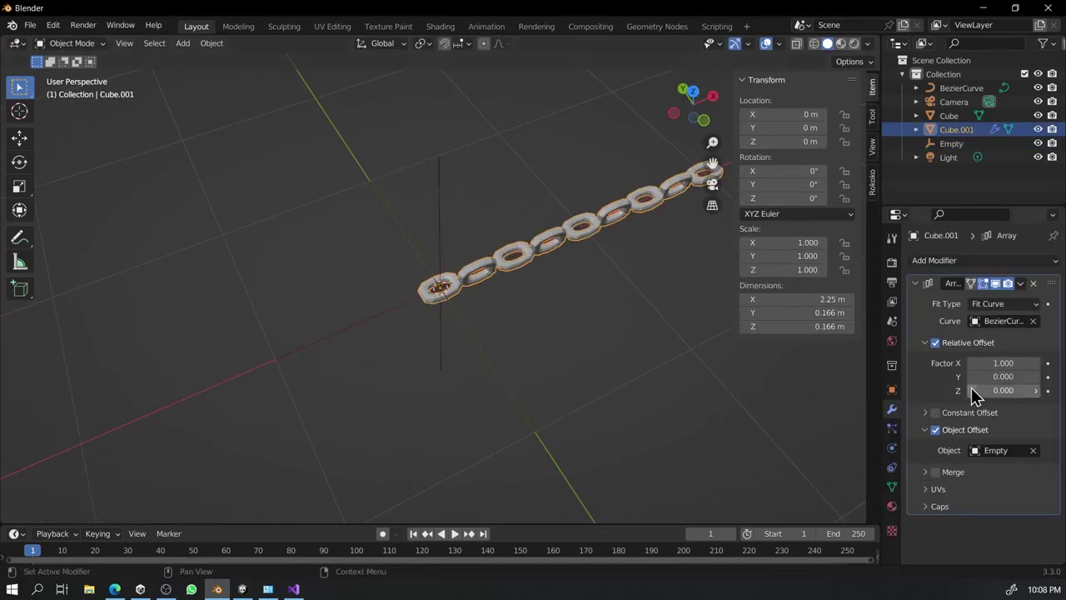
{"action": "left_click_drag", "start_coordinate": [1025, 363], "coordinate": [1017, 362]}
{"action": "key", "text": "Return"}
Apply Shade Smooth to the chain and open its mesh data properties.
{"action": "right_click", "coordinate": [527, 255]}
{"action": "left_click", "coordinate": [528, 255]}
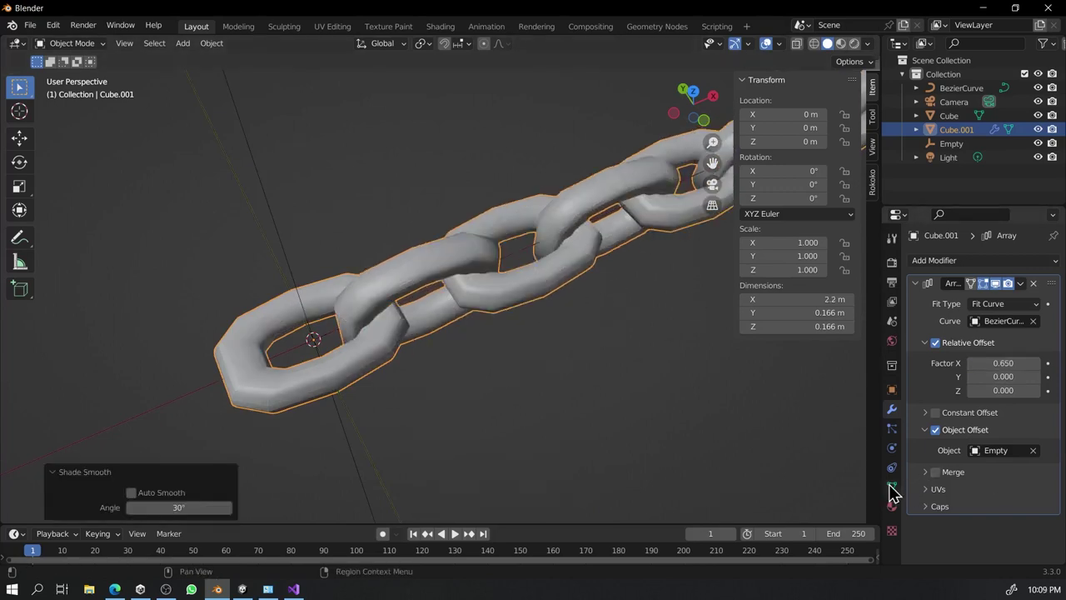
{"action": "left_click", "coordinate": [891, 487]}
{"action": "left_click", "coordinate": [958, 507]}
{"action": "scroll", "coordinate": [629, 391], "scroll_direction": "down", "scroll_amount": 5}
{"action": "scroll", "coordinate": [583, 366], "scroll_direction": "down", "scroll_amount": 4}
{"action": "middle_click_drag", "start_coordinate": [513, 321], "coordinate": [471, 300]}
{"action": "scroll", "coordinate": [500, 333], "scroll_direction": "up", "scroll_amount": 4}
{"action": "left_click", "coordinate": [533, 361]}
Add a Curve modifier to the chain below the Array and set BezierCurve as its curve object.
{"action": "left_click", "coordinate": [890, 409]}
{"action": "left_click", "coordinate": [916, 284]}
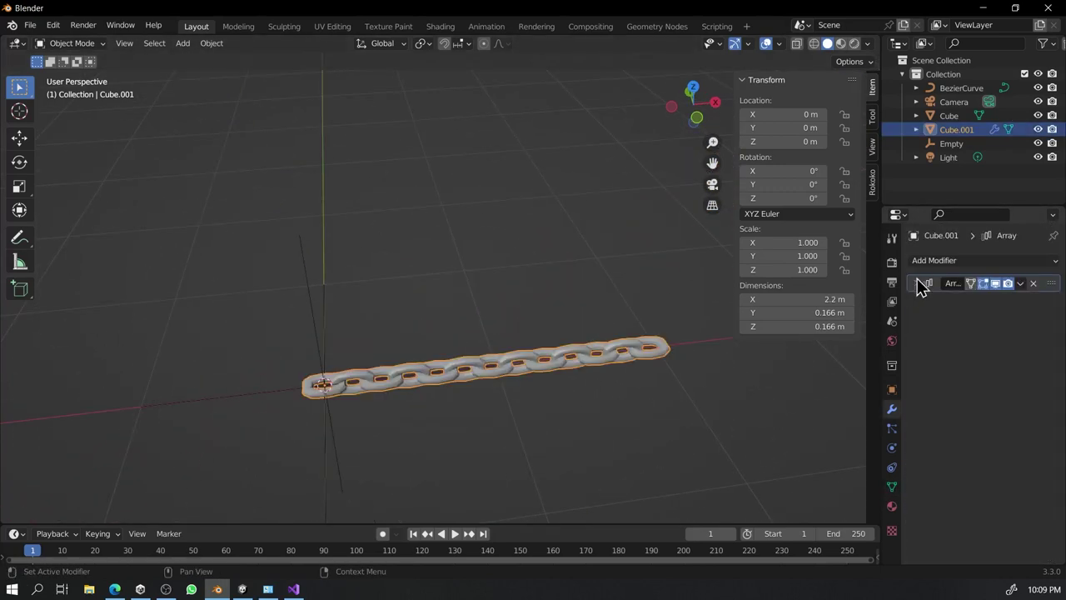
{"action": "left_click", "coordinate": [941, 260]}
{"action": "left_click", "coordinate": [898, 328]}
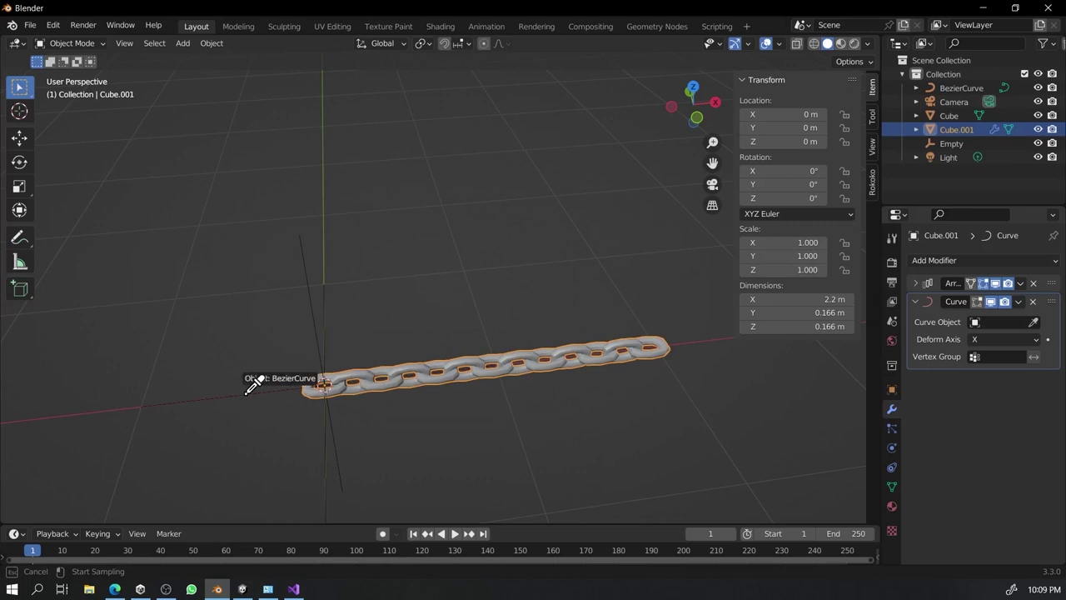
{"action": "left_click", "coordinate": [248, 392]}
Try moving both end points of the Bezier curve to test how the chain bends.
{"action": "middle_click_drag", "start_coordinate": [426, 391], "coordinate": [540, 337]}
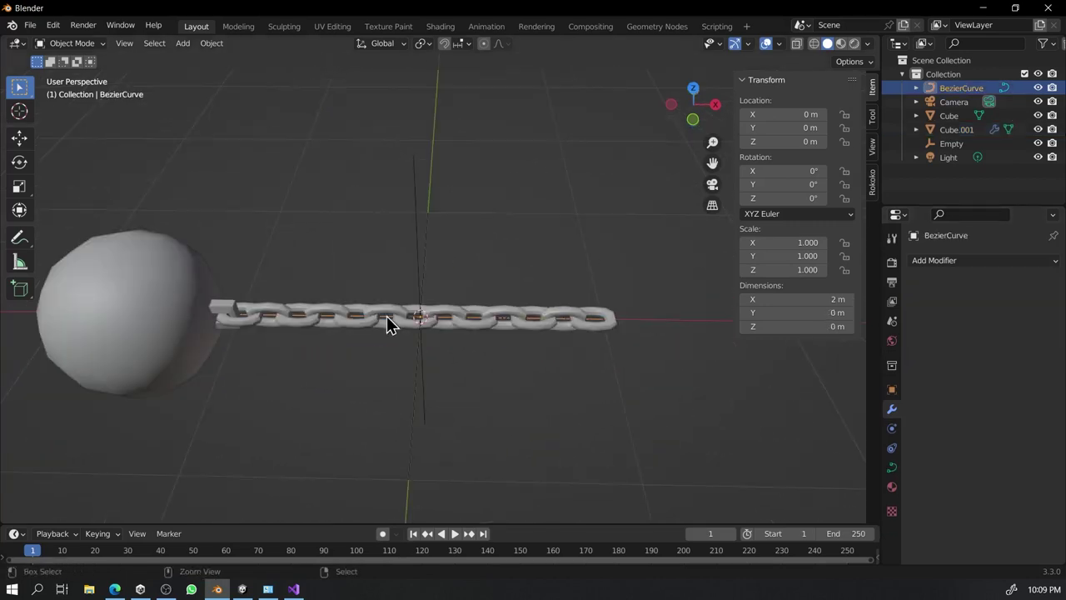
{"action": "key", "text": "ctrl+Tab"}
{"action": "key", "text": "Tab"}
{"action": "key", "text": "g"}
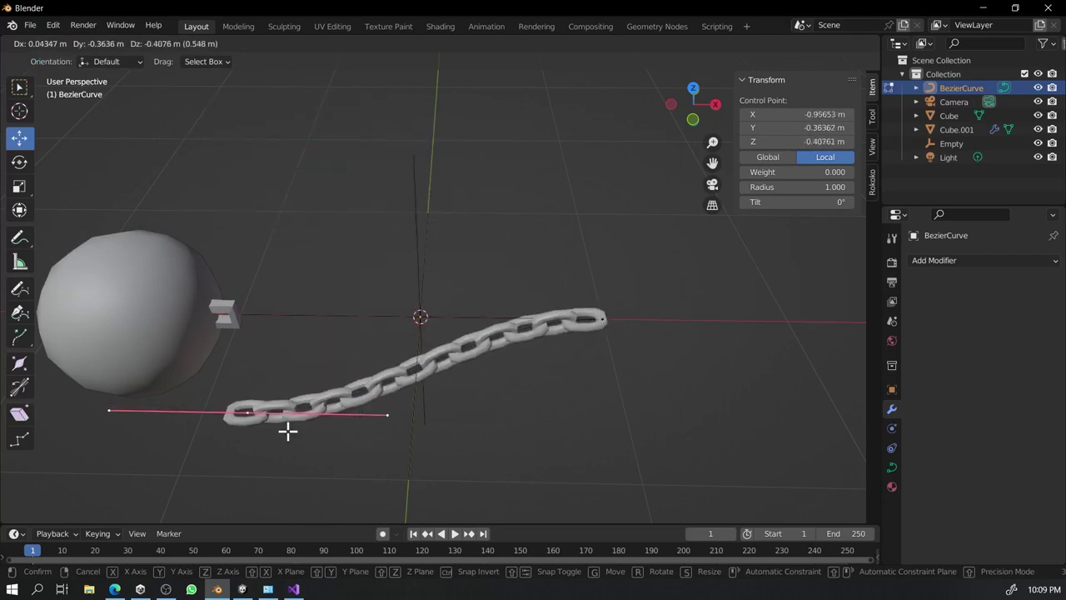
{"action": "right_click", "coordinate": [279, 304]}
{"action": "right_click", "coordinate": [591, 317]}
{"action": "middle_click_drag", "start_coordinate": [629, 359], "coordinate": [550, 359], "text": "shift"}
{"action": "key", "text": "g"}
{"action": "right_click", "coordinate": [608, 303]}
{"action": "scroll", "coordinate": [609, 302], "scroll_direction": "down", "scroll_amount": 4}
{"action": "middle_click_drag", "start_coordinate": [609, 303], "coordinate": [662, 332]}
{"action": "key", "text": "r"}
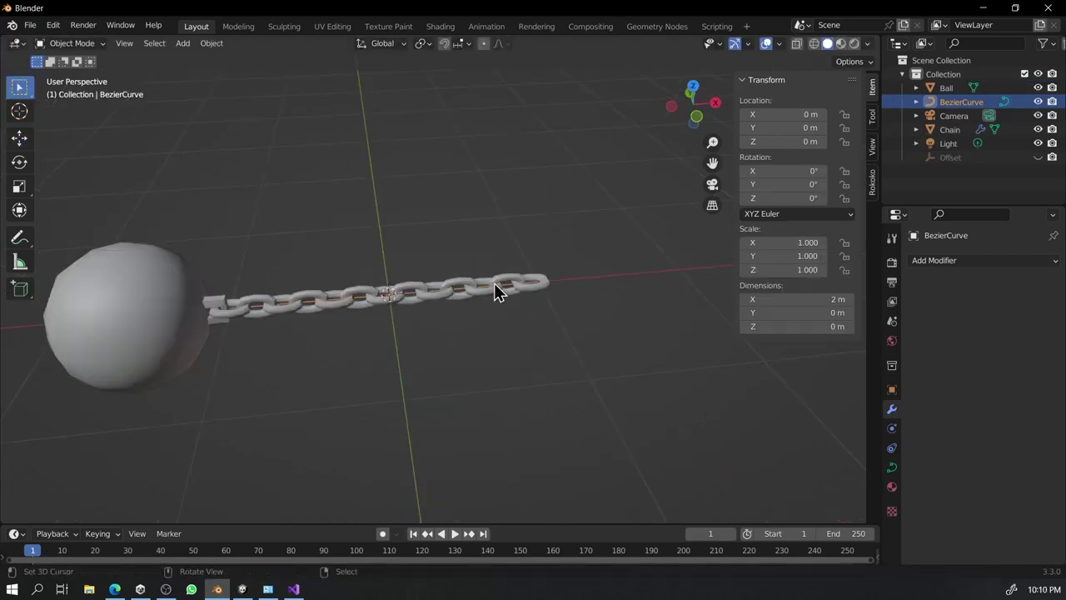
Snap the 3D cursor to the Bezier curve's end point at the chain's free end.
{"action": "key", "text": "Tab"}
{"action": "left_click", "coordinate": [219, 298]}
{"action": "key", "text": "shift+s"}
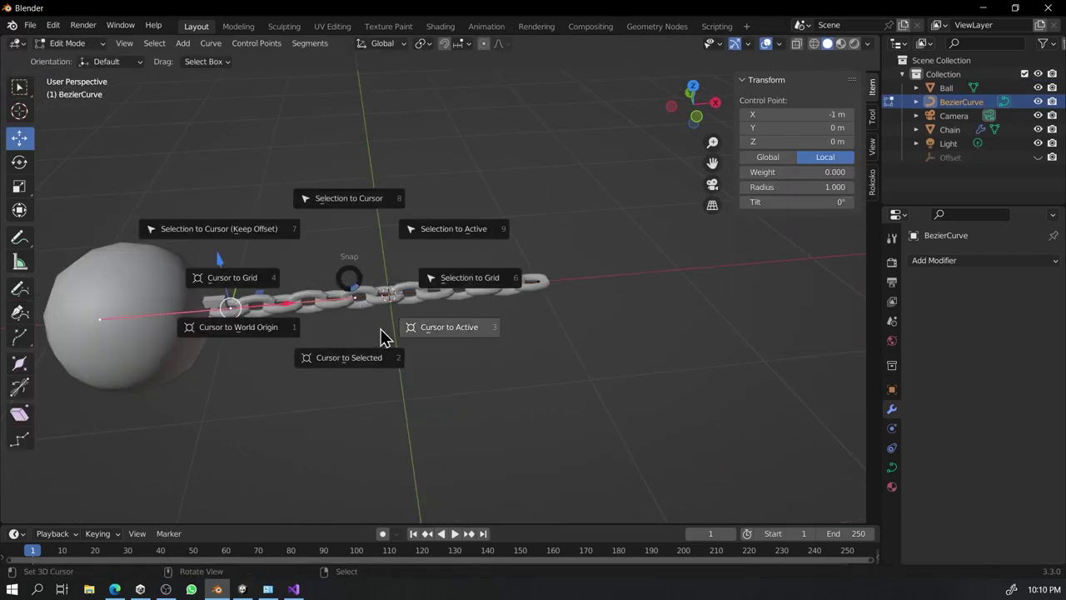
{"action": "right_click", "coordinate": [381, 338]}
{"action": "right_click", "coordinate": [538, 278]}
{"action": "key", "text": "shift+s"}
{"action": "left_click", "coordinate": [587, 357]}
Add an armature at the 3D cursor and rename the object ChainRoot.
{"action": "key", "text": "Tab"}
{"action": "middle_click_drag", "start_coordinate": [591, 307], "coordinate": [573, 311], "text": "shift"}
{"action": "key", "text": "shift+a"}
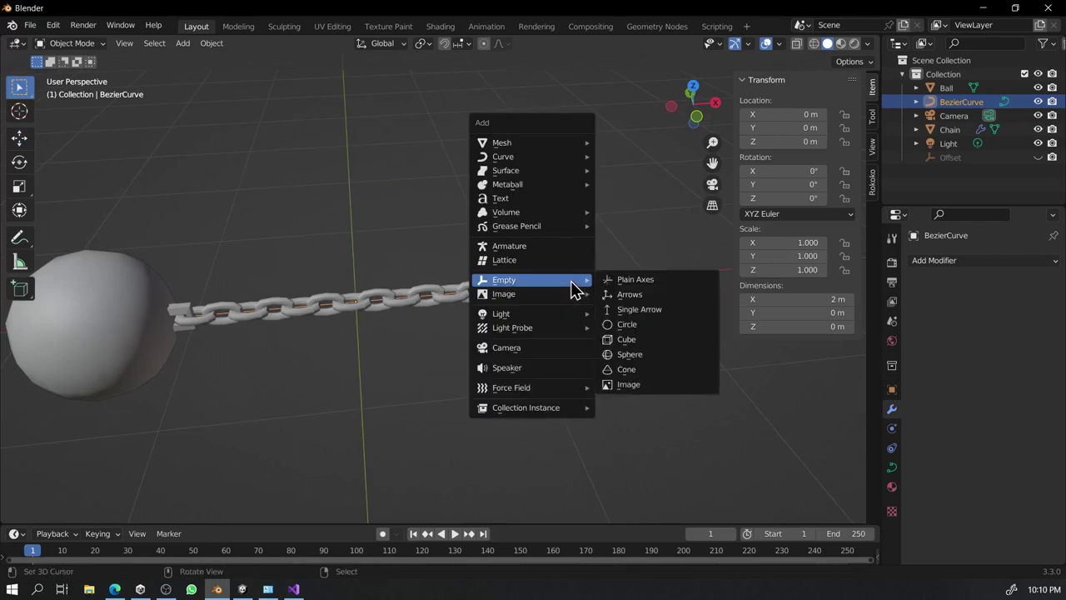
{"action": "left_click", "coordinate": [545, 257]}
{"action": "key", "text": "F2"}
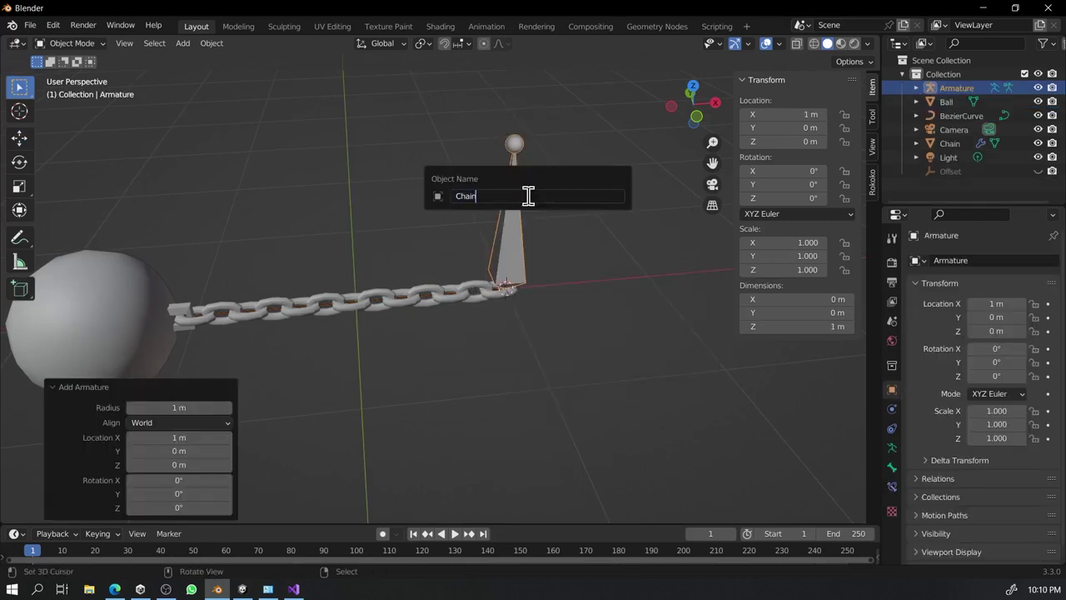
{"action": "key", "text": "Return"}
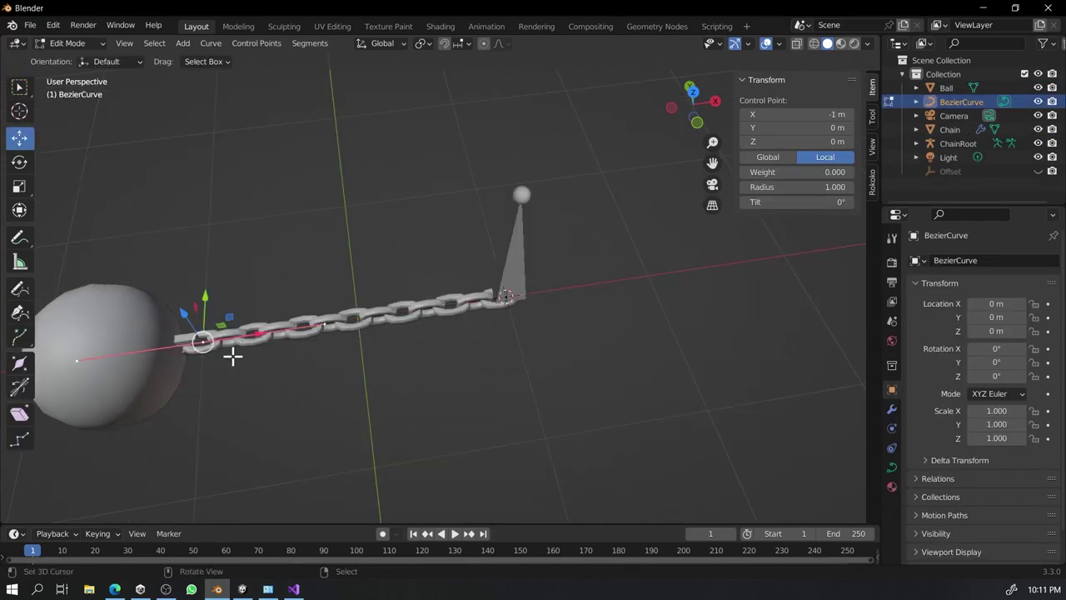
Snap the 3D cursor to the curve's ball-side end point and add a bone there named ChainTip.
{"action": "key", "text": "shift+s"}
{"action": "left_click", "coordinate": [240, 429]}
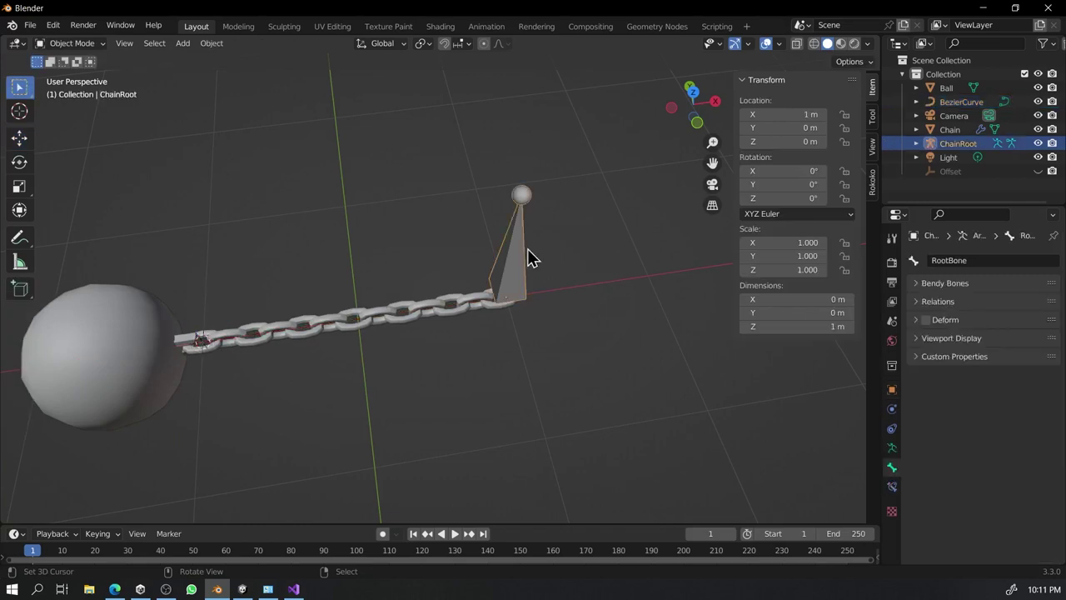
{"action": "key", "text": "Tab"}
{"action": "key", "text": "shift+a"}
{"action": "middle_click_drag", "start_coordinate": [218, 329], "coordinate": [295, 276]}
{"action": "right_click", "coordinate": [238, 262]}
{"action": "key", "text": "F2"}
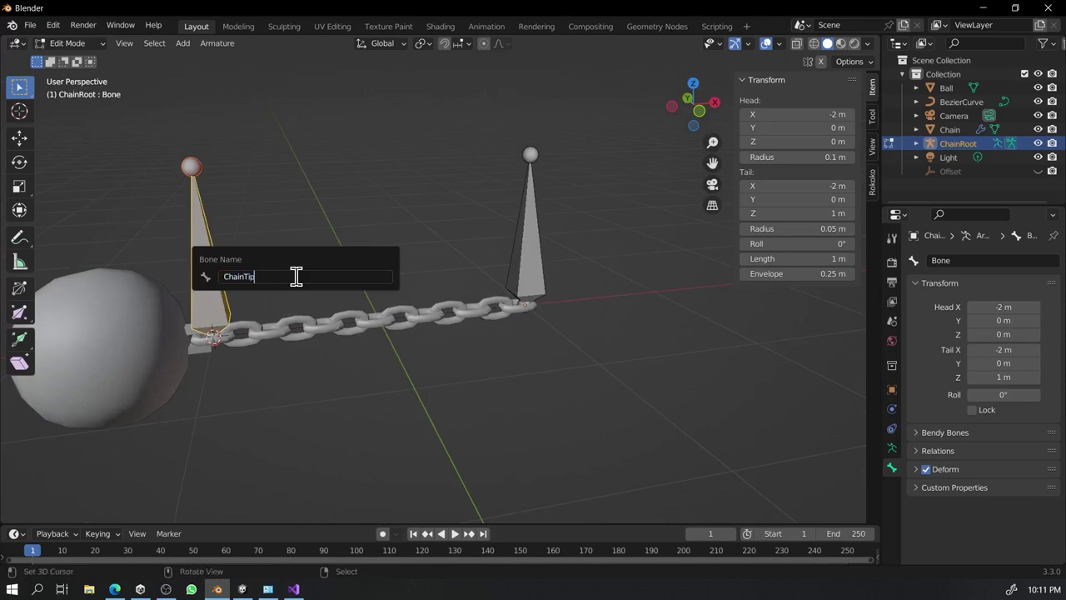
{"action": "key", "text": "Return"}
Rename the bone at the chain's free end ChainRoot.
{"action": "left_click", "coordinate": [523, 263]}
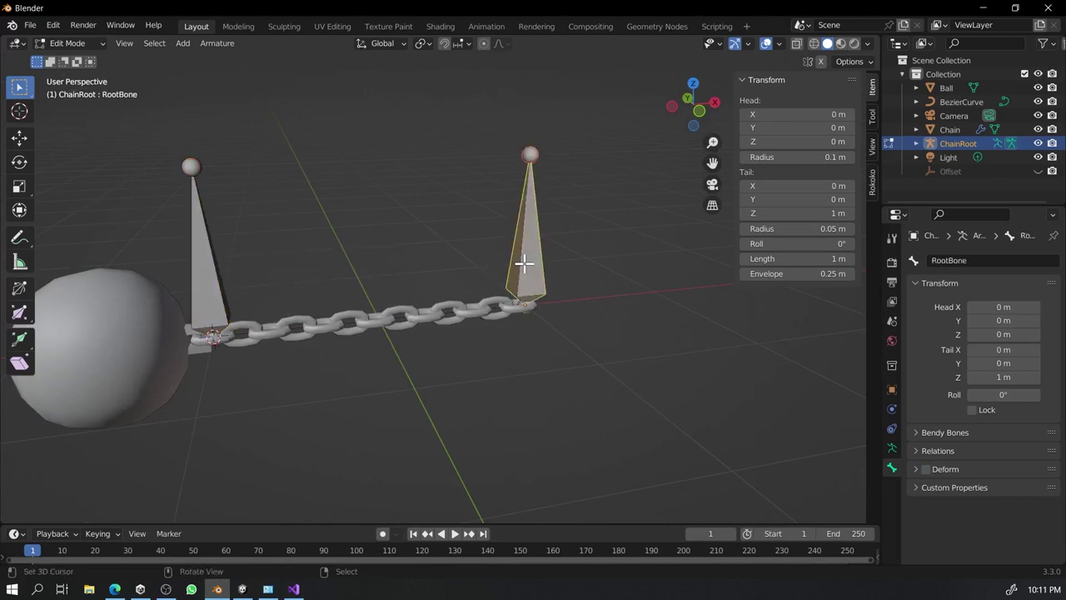
{"action": "key", "text": "F2"}
{"action": "type", "text": "ChainRoot"}
{"action": "key", "text": "Return"}
Duplicate the ChainTip bone in place at the ball end and scale the copy up to about 1.44 m long.
{"action": "left_click", "coordinate": [213, 249]}
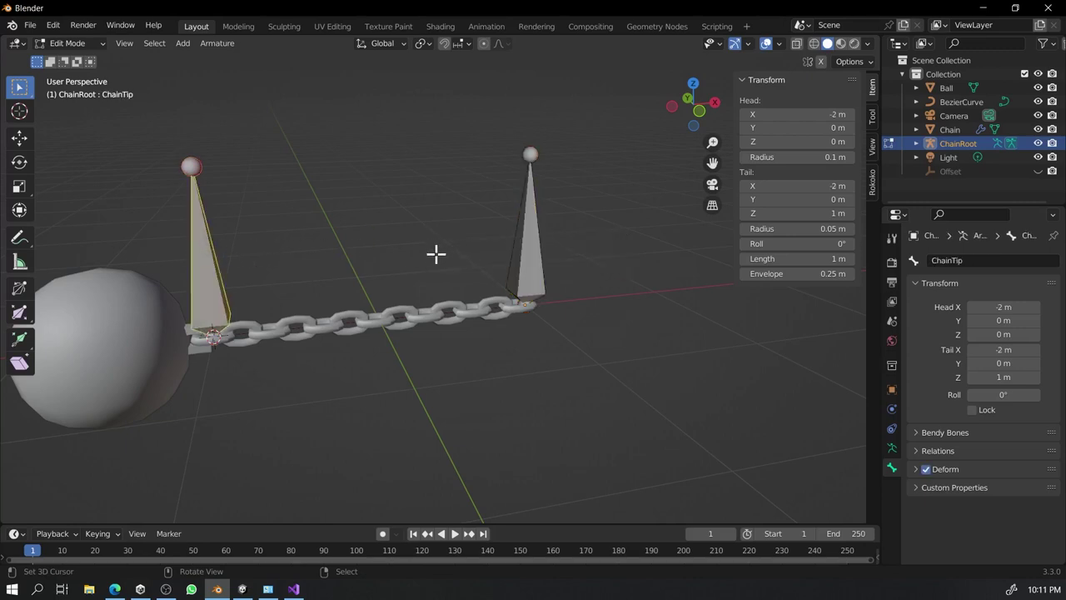
{"action": "scroll", "coordinate": [404, 279], "scroll_direction": "down", "scroll_amount": 2}
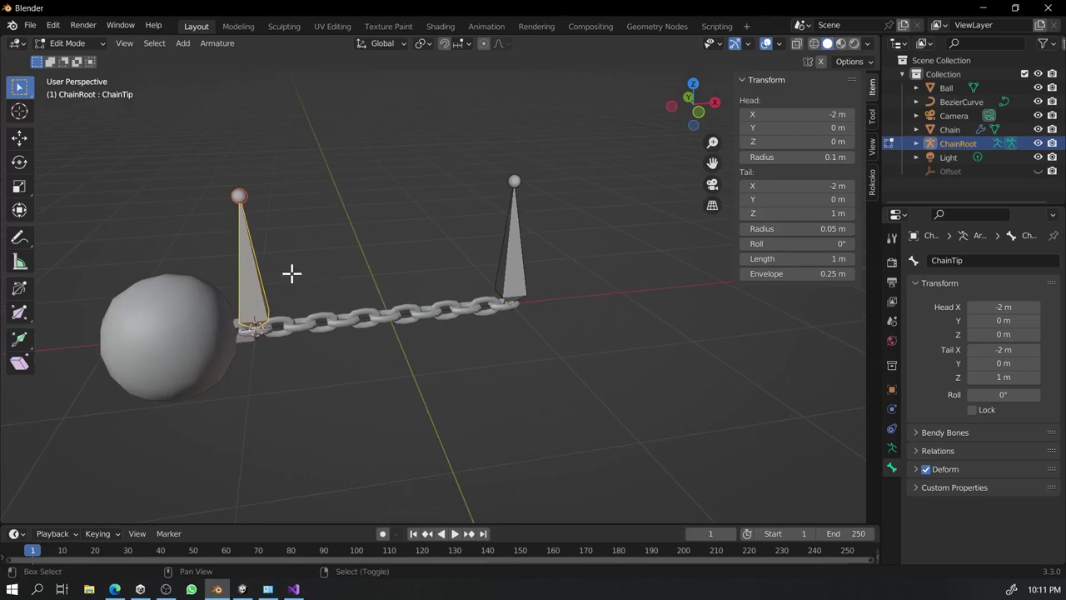
{"action": "key", "text": "shift+d"}
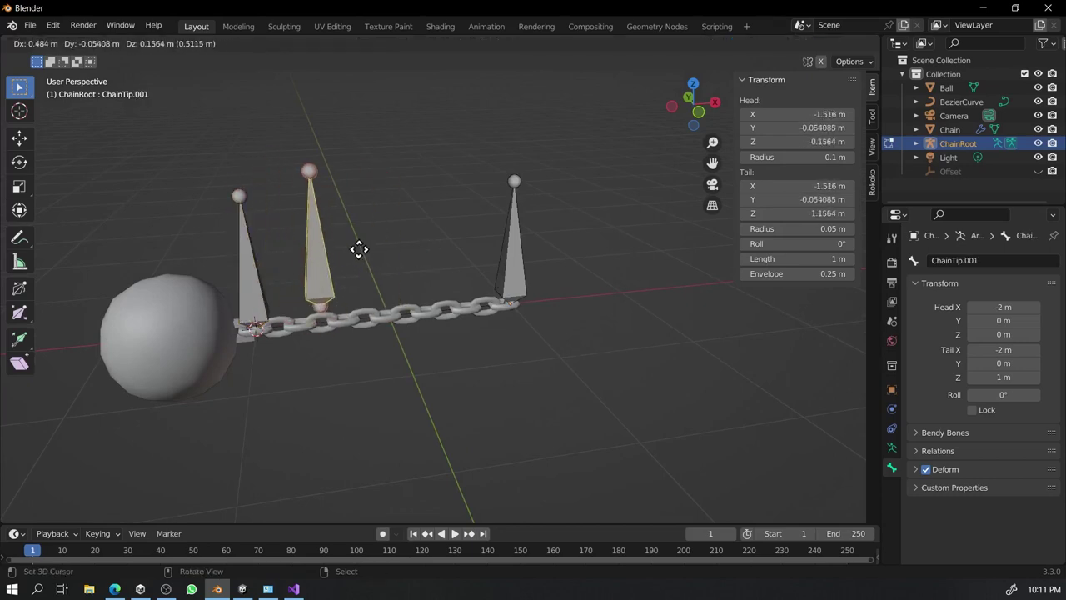
{"action": "key", "text": "Escape"}
{"action": "key", "text": "s"}
{"action": "key", "text": "Escape"}
{"action": "right_click", "coordinate": [244, 199]}
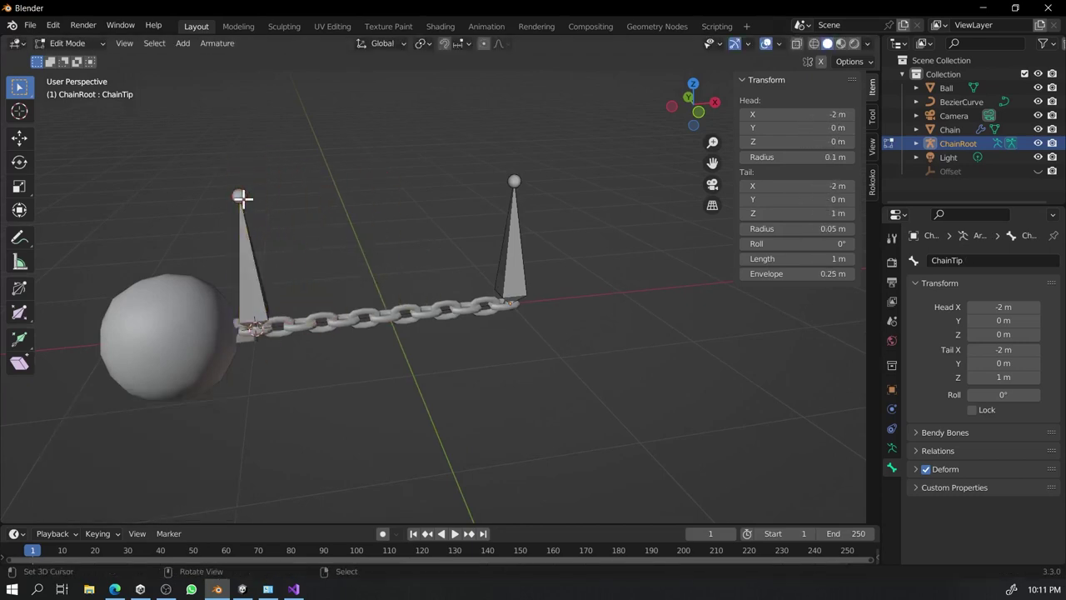
{"action": "key", "text": "s"}
{"action": "left_click", "coordinate": [245, 134]}
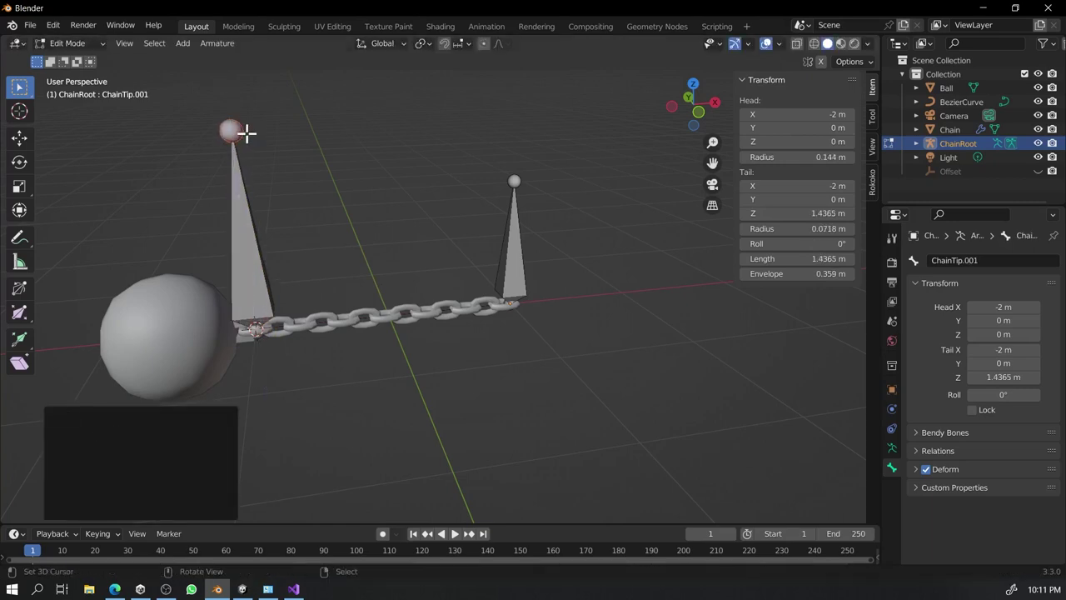
Rename the enlarged duplicate bone WeaponController.
{"action": "key", "text": "F2"}
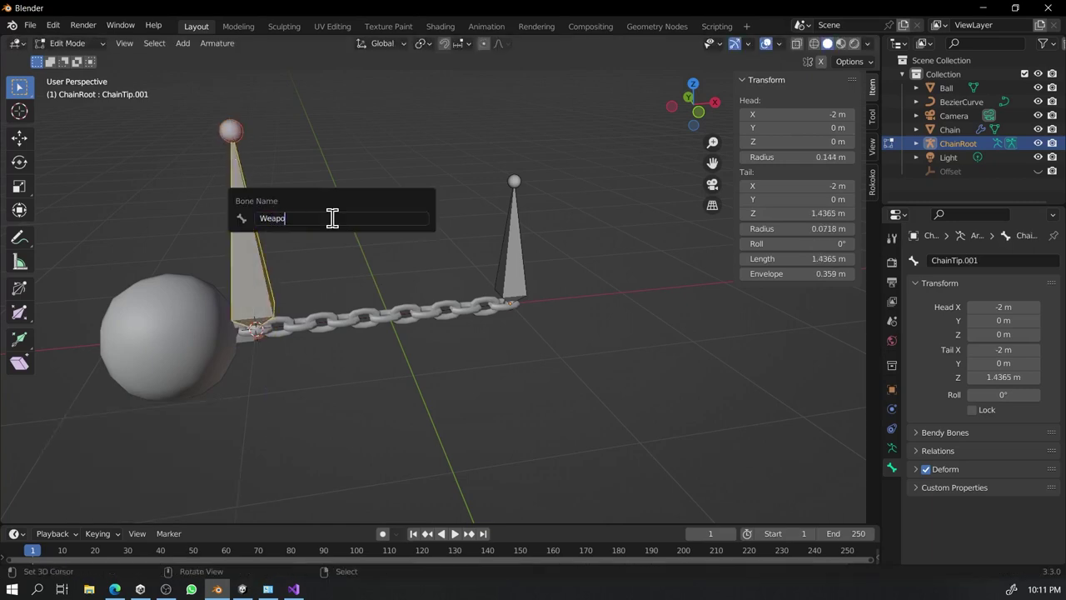
{"action": "type", "text": "WeaponController"}
{"action": "key", "text": "Return"}
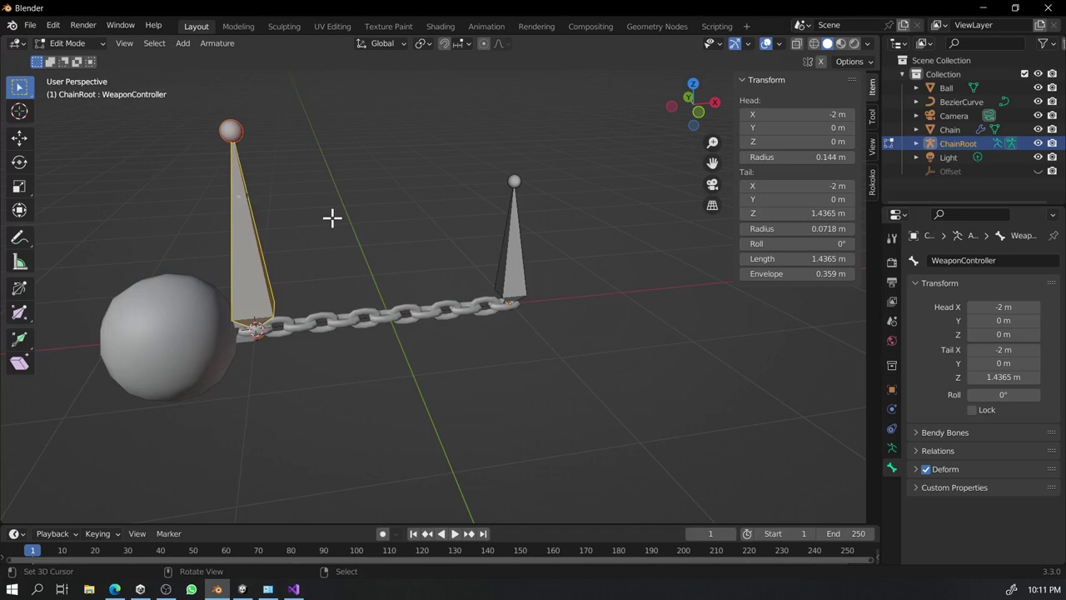
Turn off Deform for the WeaponController and ChainTip bones, using wireframe display to reach the inner bone.
{"action": "left_click", "coordinate": [891, 431]}
{"action": "left_click", "coordinate": [893, 468]}
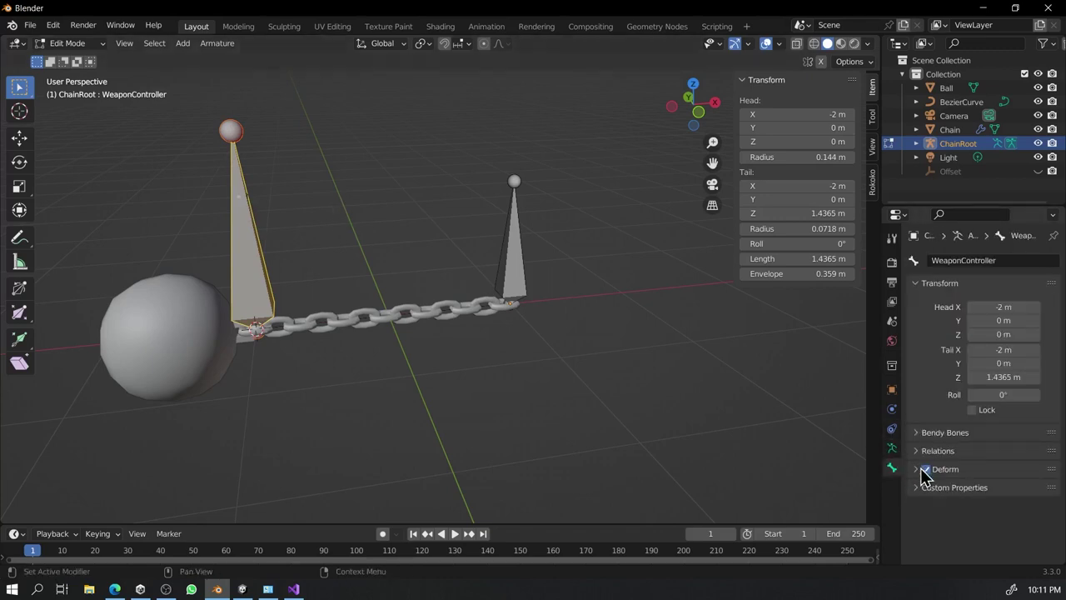
{"action": "left_click", "coordinate": [919, 469]}
{"action": "left_click", "coordinate": [925, 468]}
{"action": "key", "text": "shift+z"}
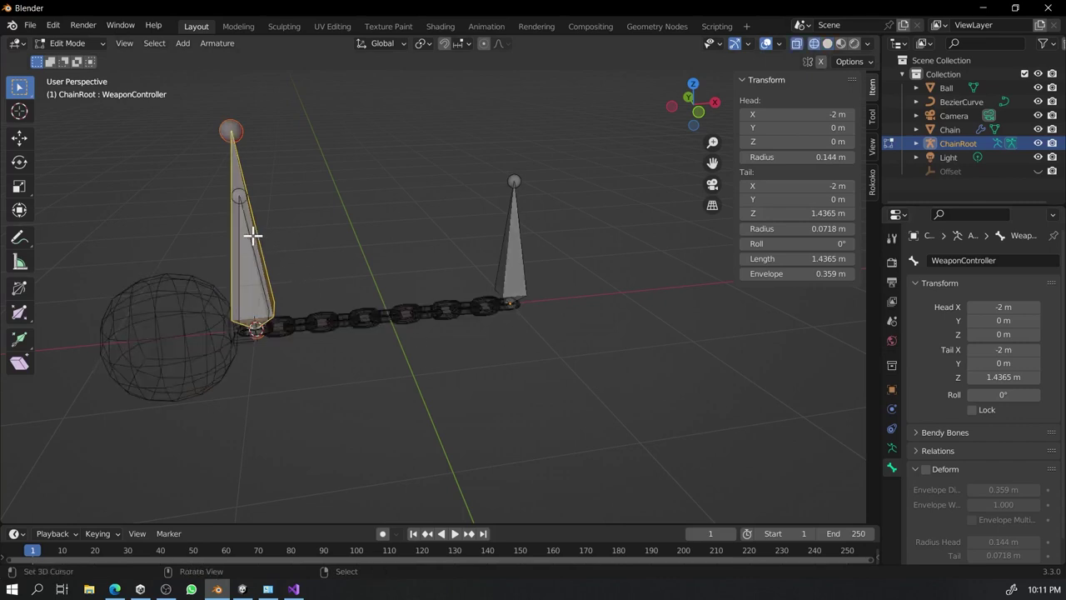
{"action": "left_click", "coordinate": [252, 237]}
{"action": "left_click", "coordinate": [927, 469]}
{"action": "left_click", "coordinate": [944, 469]}
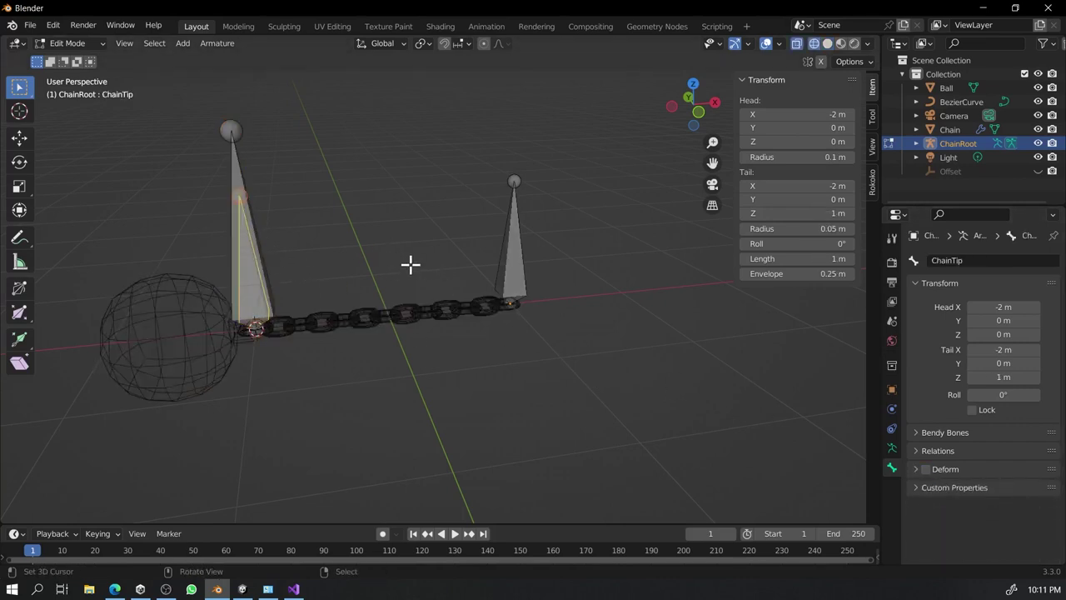
Leave armature editing and open the Bezier curve in Edit Mode with its control point at the chain's free end selected.
{"action": "key", "text": "ctrl+Tab"}
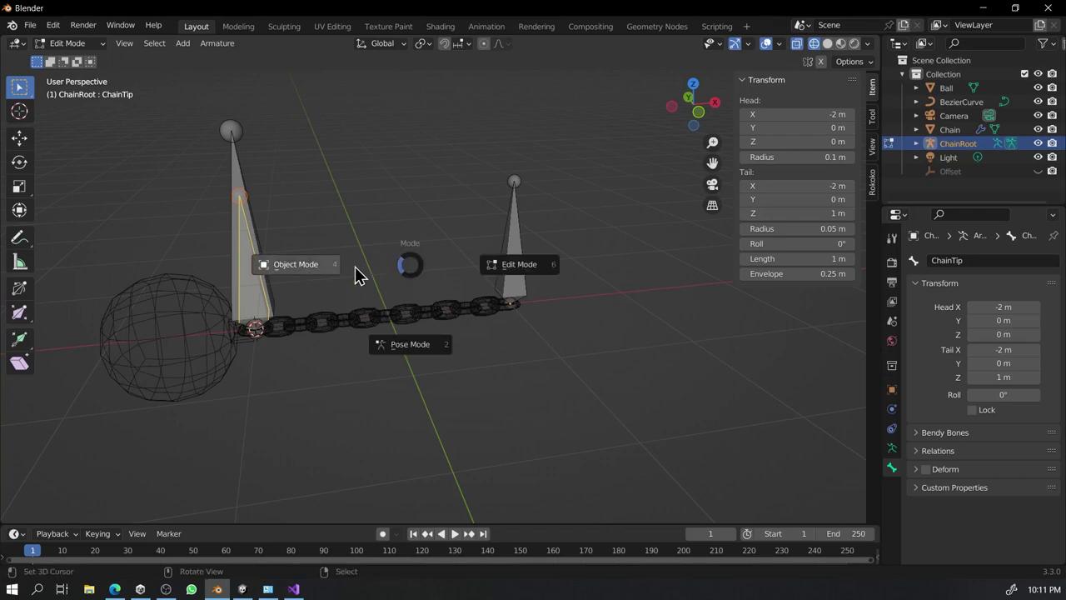
{"action": "left_click", "coordinate": [355, 275]}
{"action": "scroll", "coordinate": [476, 333], "scroll_direction": "up", "scroll_amount": 2}
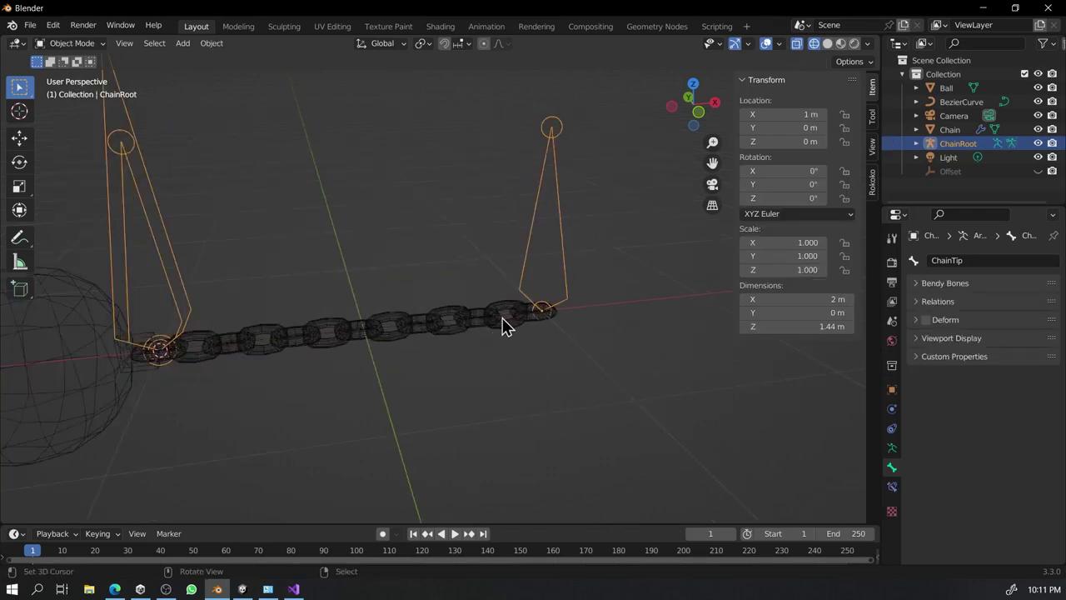
{"action": "left_click", "coordinate": [504, 318]}
{"action": "left_click", "coordinate": [505, 318]}
{"action": "key", "text": "Tab"}
{"action": "left_click", "coordinate": [541, 309]}
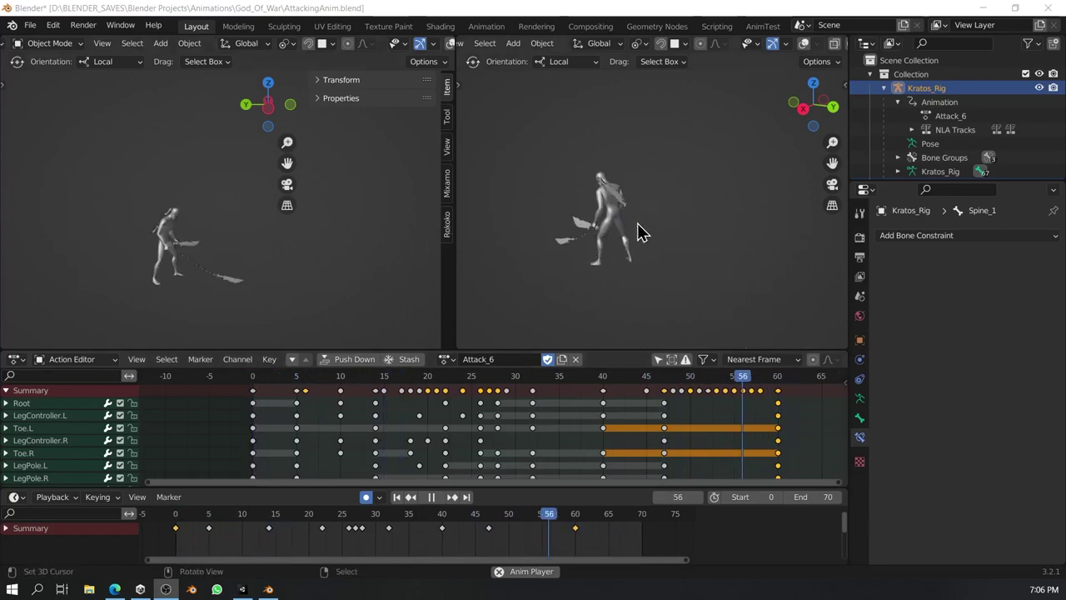
Examine the Attack_6 animation of the chained blades from several angles in a maximized viewport of AttackingAnim.blend.
{"action": "key", "text": "shift+space"}
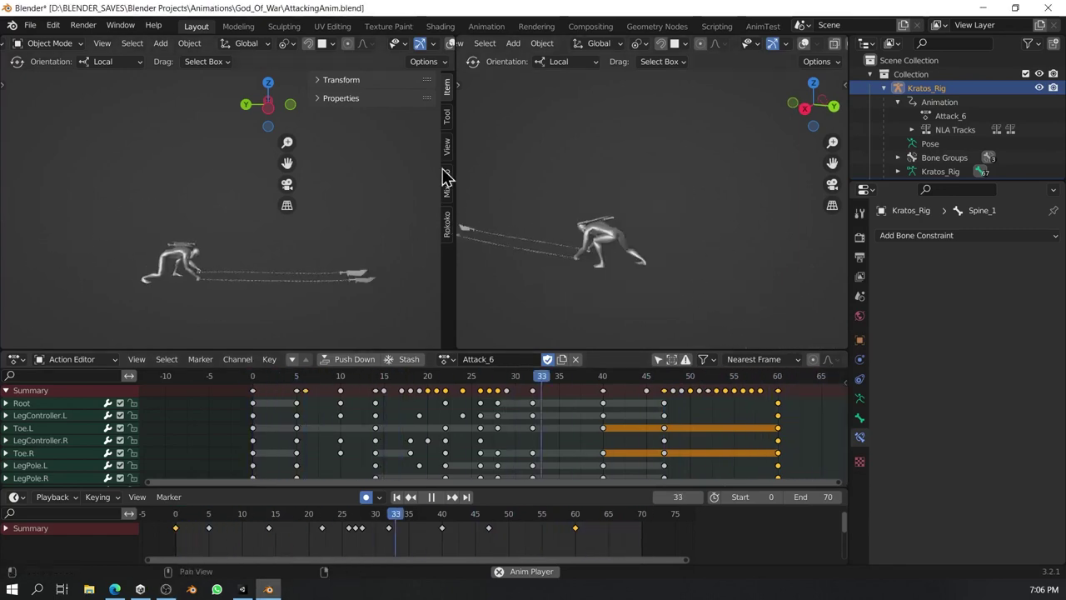
{"action": "key", "text": "ctrl+space"}
{"action": "middle_click_drag", "start_coordinate": [448, 263], "coordinate": [749, 266]}
{"action": "middle_click_drag", "start_coordinate": [661, 296], "coordinate": [544, 275]}
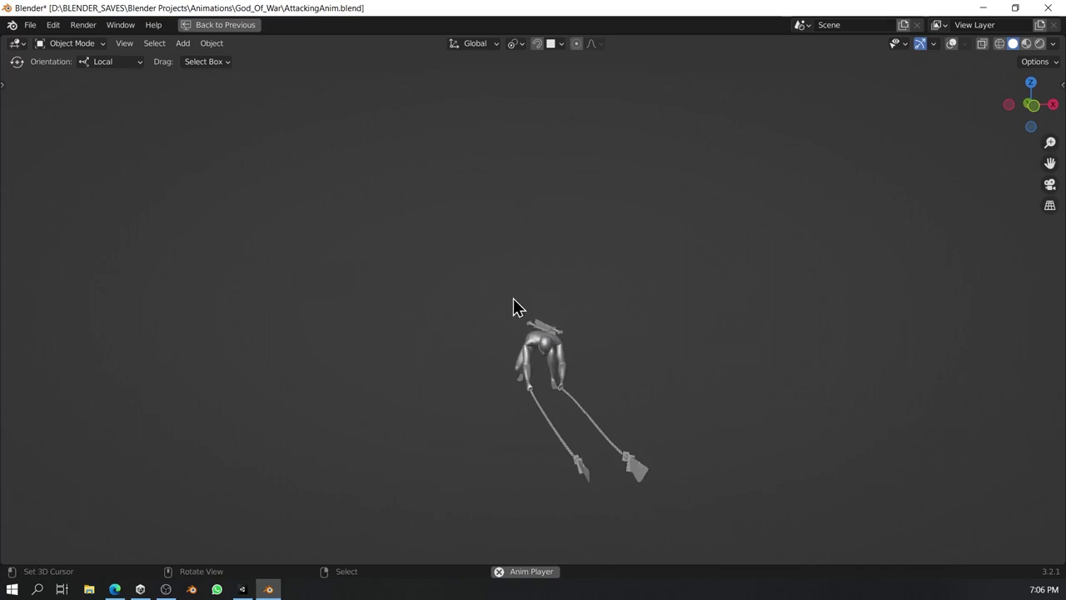
{"action": "middle_click_drag", "start_coordinate": [514, 300], "coordinate": [659, 321]}
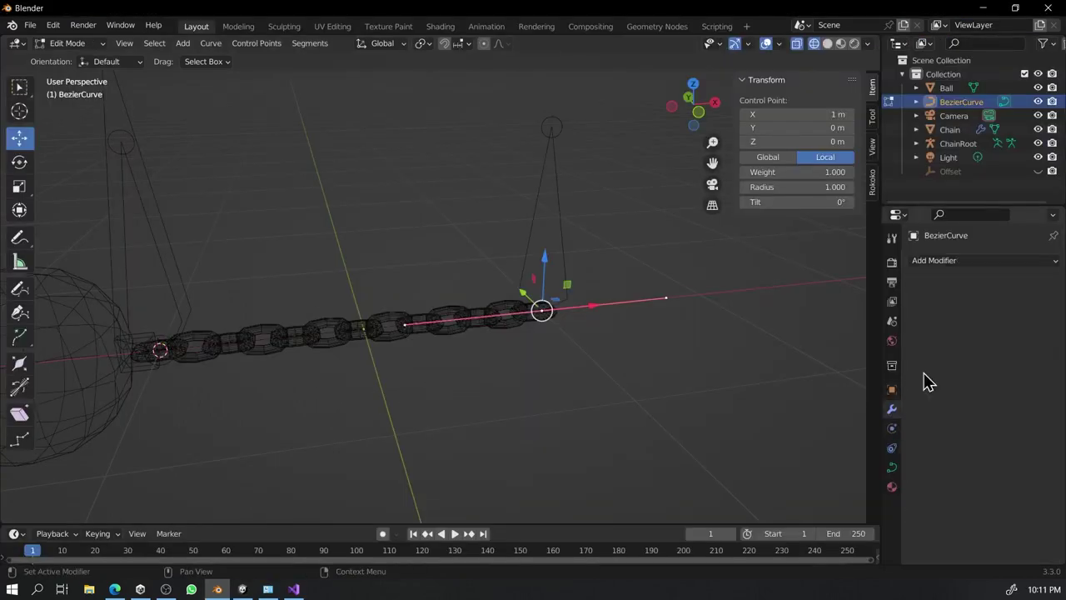
Add a Hook modifier to the Bezier curve and duplicate it.
{"action": "left_click", "coordinate": [964, 261]}
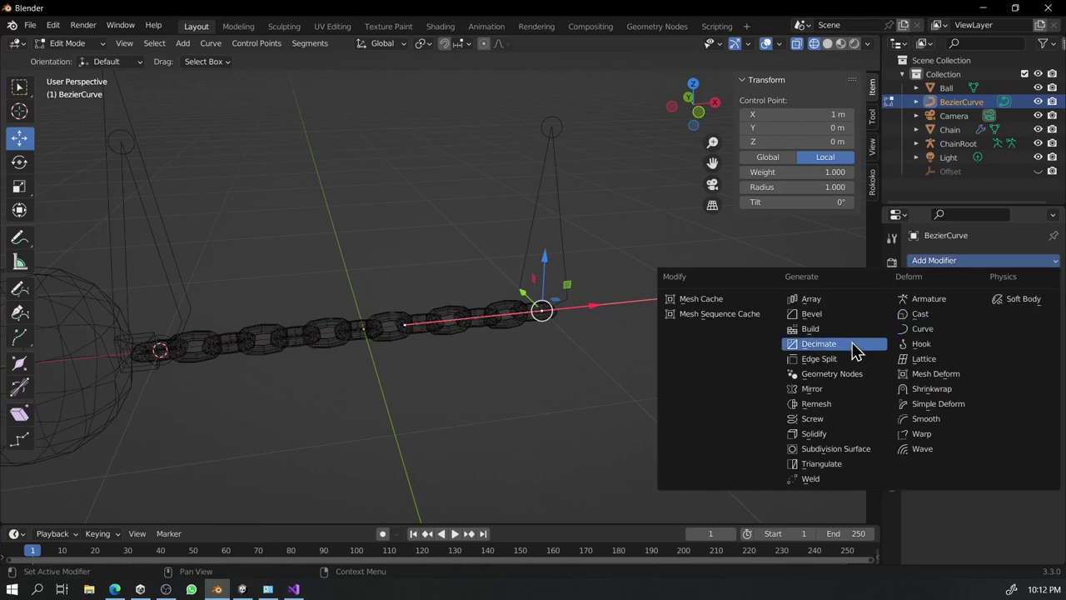
{"action": "left_click", "coordinate": [944, 349]}
{"action": "left_click", "coordinate": [1021, 284]}
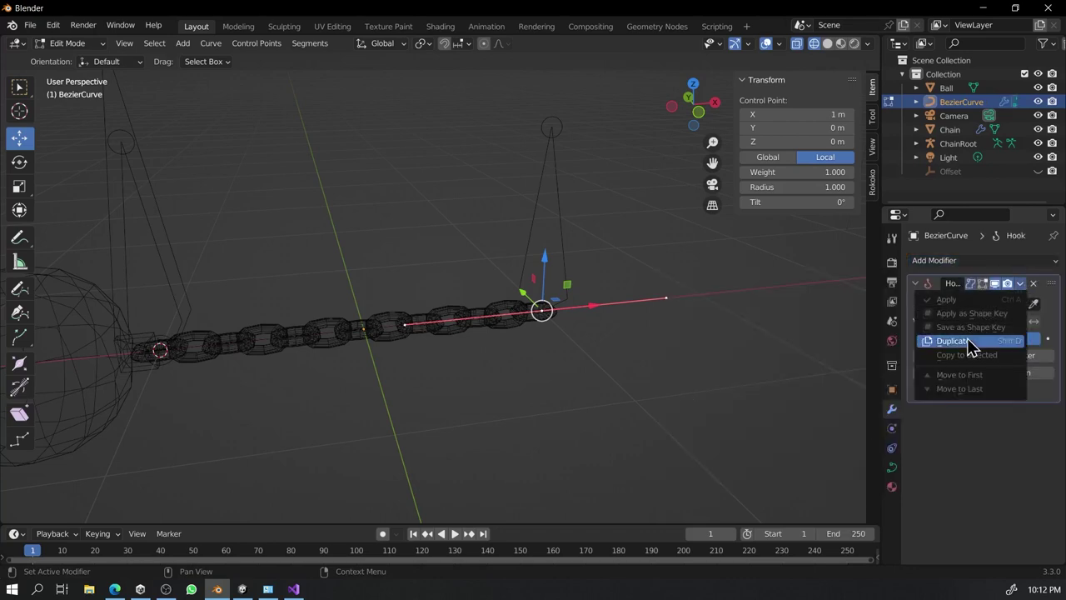
{"action": "left_click", "coordinate": [968, 341]}
Set the ChainRoot armature as the target object of both Hook modifiers.
{"action": "left_click", "coordinate": [1000, 304]}
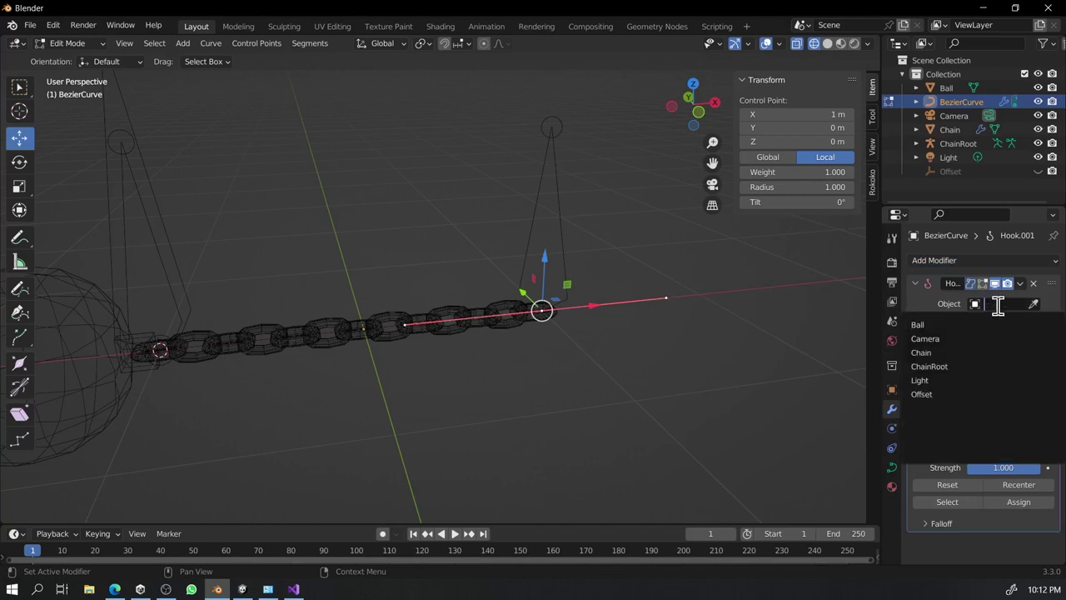
{"action": "left_click", "coordinate": [964, 366]}
{"action": "left_click", "coordinate": [1002, 449]}
{"action": "left_click", "coordinate": [997, 448]}
{"action": "left_click", "coordinate": [1000, 450]}
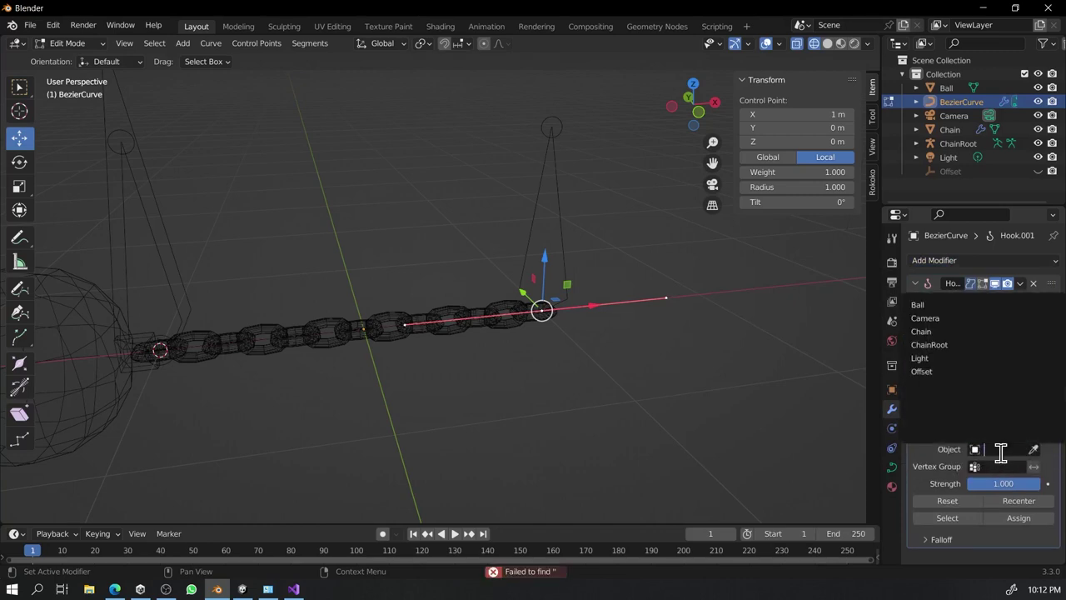
{"action": "left_click", "coordinate": [958, 344]}
Set the first hook's bone to ChainRoot and the second hook's bone to ChainTip.
{"action": "left_click", "coordinate": [999, 320]}
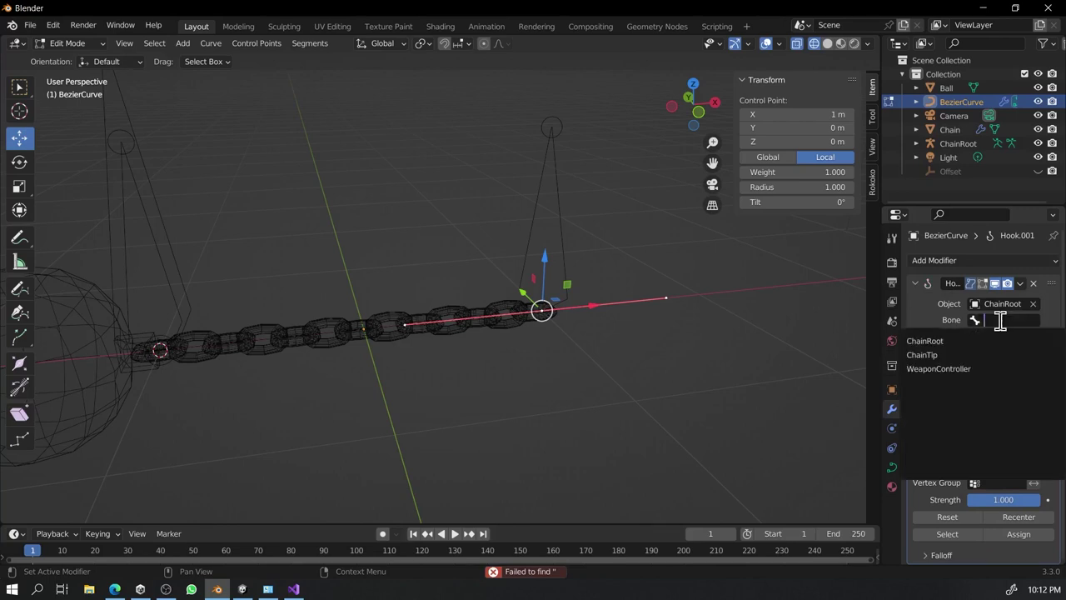
{"action": "left_click", "coordinate": [972, 341]}
{"action": "left_click", "coordinate": [1009, 464]}
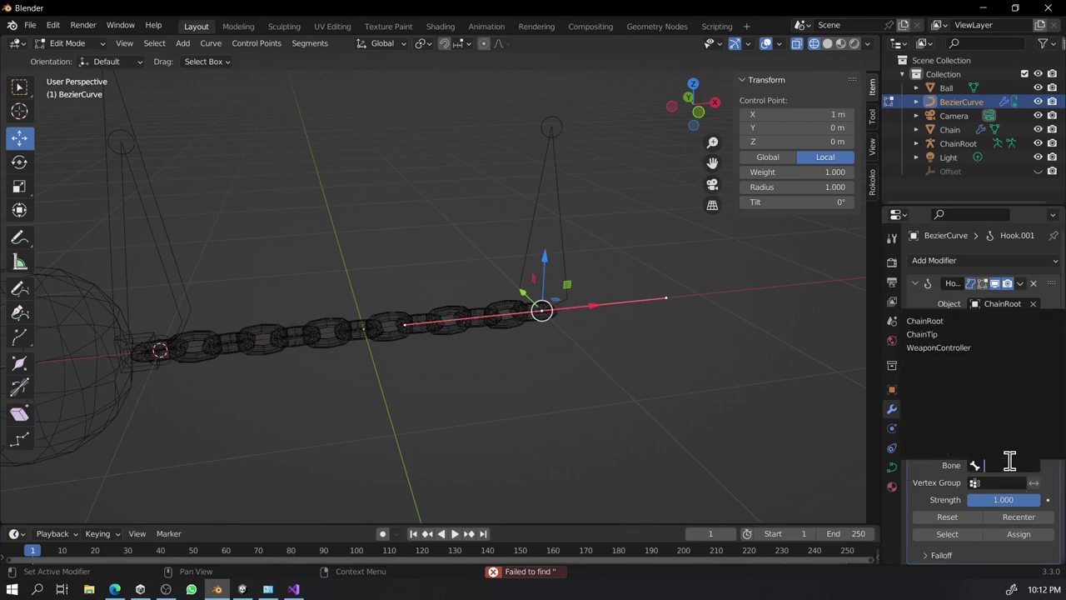
{"action": "left_click", "coordinate": [959, 335]}
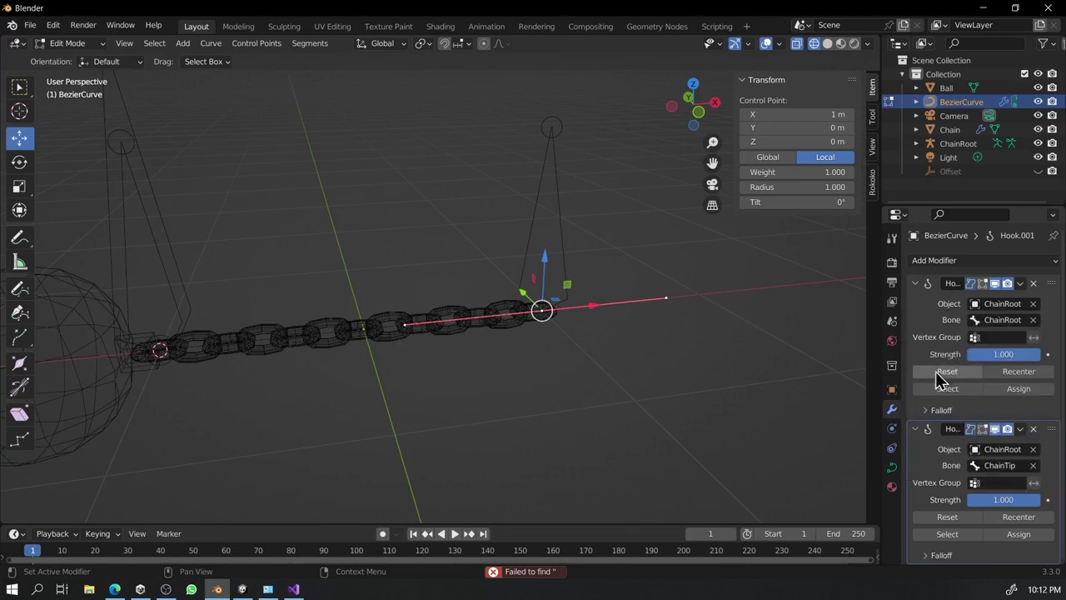
Return to Object Mode and rename the armature object ChainRig.
{"action": "key", "text": "ctrl+Tab"}
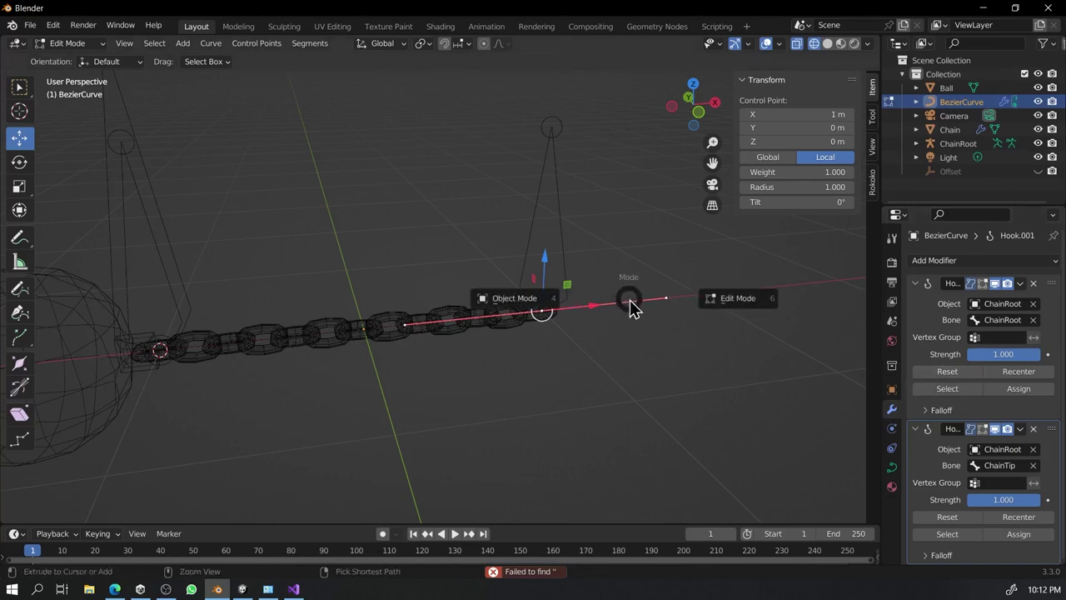
{"action": "left_click", "coordinate": [535, 294]}
{"action": "left_click", "coordinate": [571, 232]}
{"action": "key", "text": "F2"}
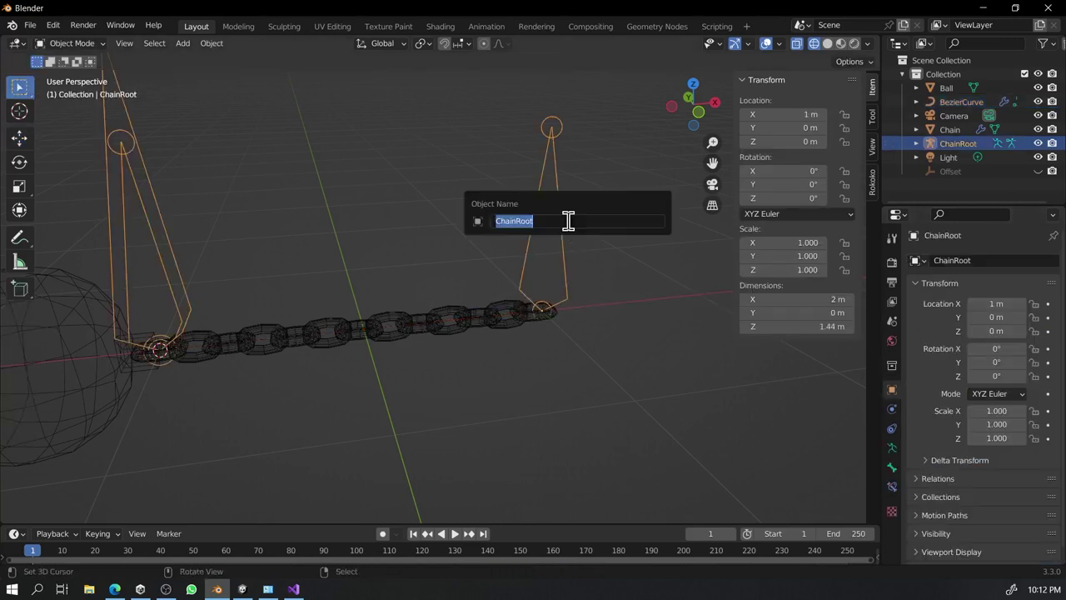
{"action": "type", "text": "ChainRig"}
{"action": "key", "text": "Return"}
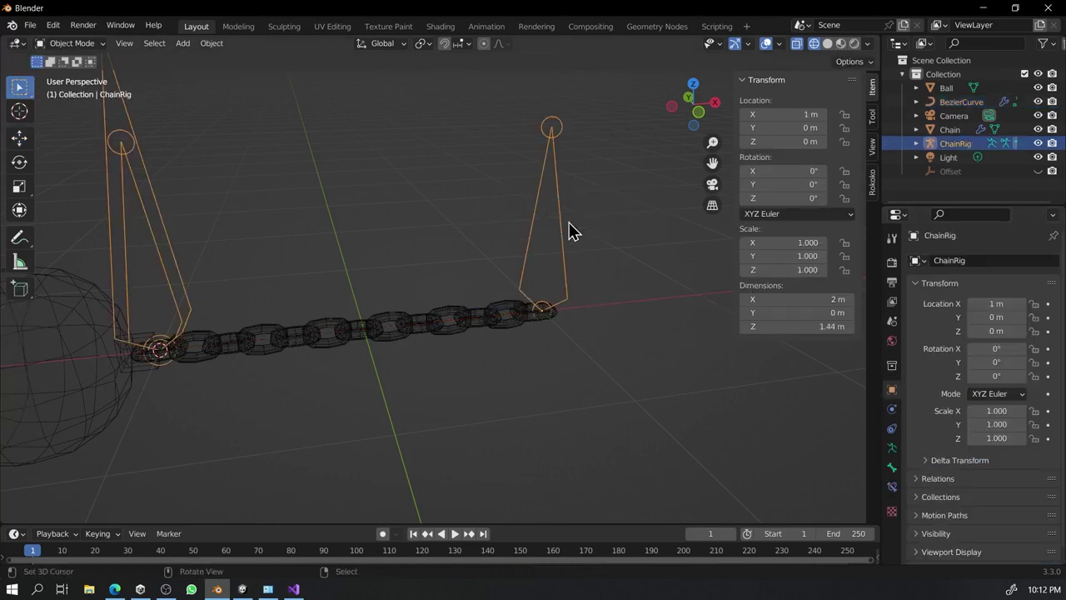
Assign the curve's free-end control point to the ChainRoot hook and its ball-side control point to the ChainTip hook.
{"action": "left_click", "coordinate": [483, 317]}
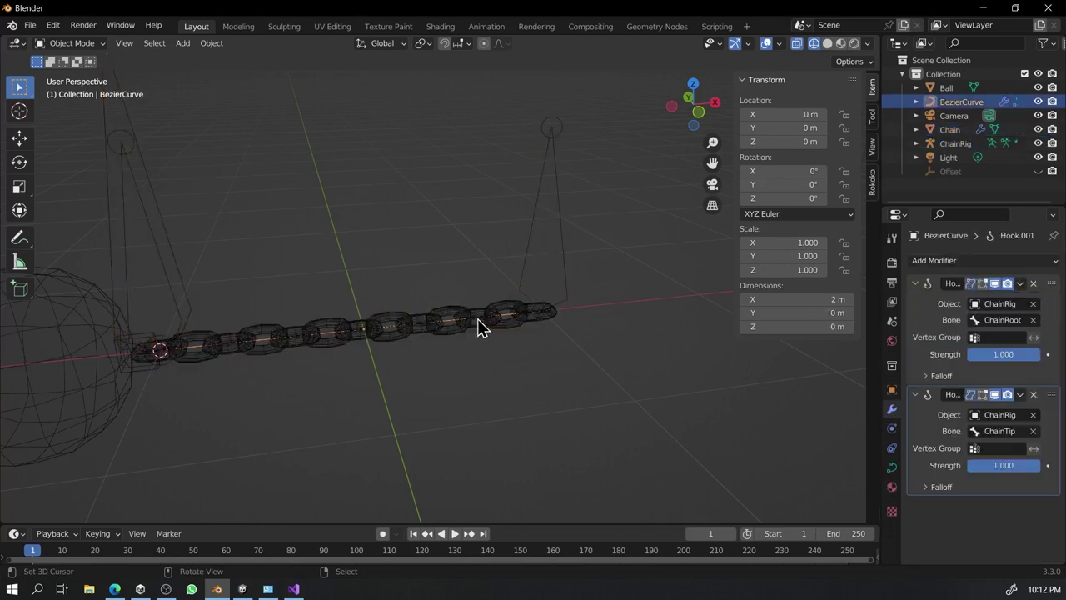
{"action": "key", "text": "Tab"}
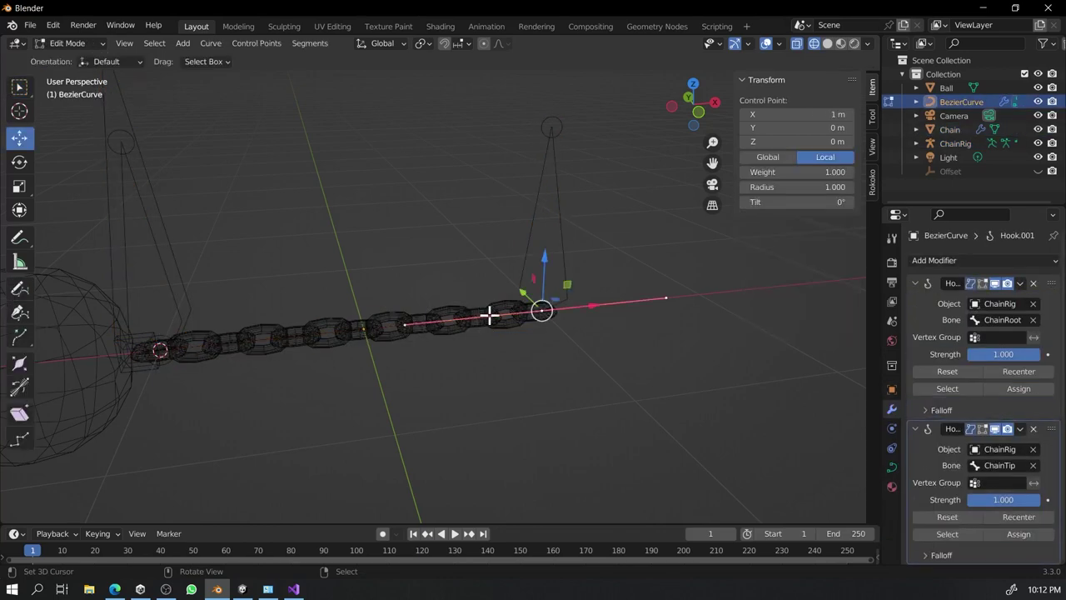
{"action": "left_click", "coordinate": [1016, 398]}
{"action": "right_click", "coordinate": [142, 354]}
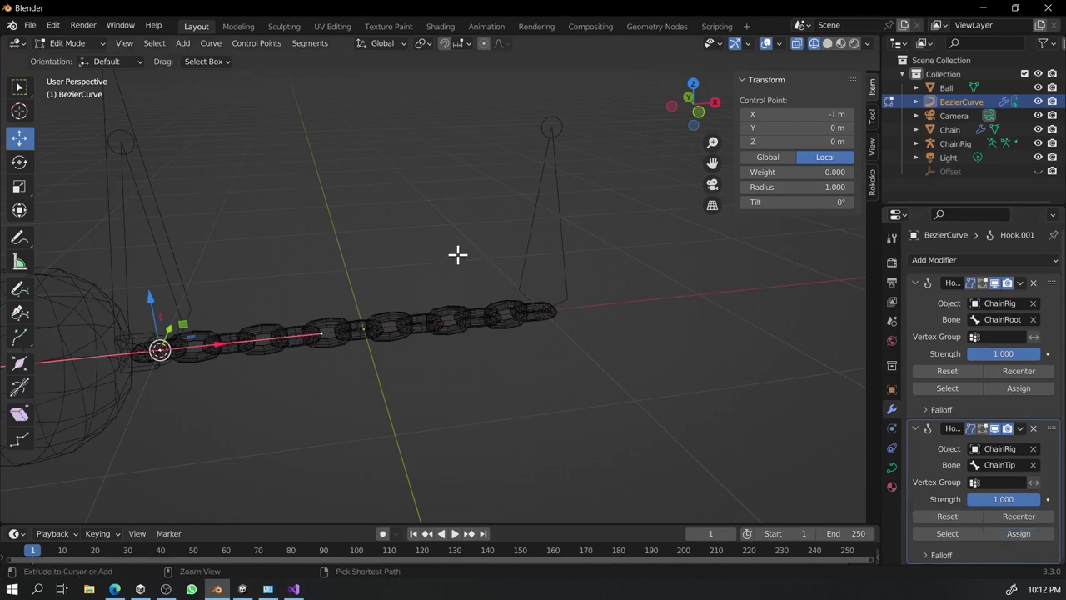
Put the ChainRig armature in Pose Mode and test the chain by moving the ChainRoot bone, cancelling the move.
{"action": "key", "text": "ctrl+Tab"}
{"action": "left_click", "coordinate": [386, 250]}
{"action": "right_click", "coordinate": [538, 237]}
{"action": "key", "text": "ctrl+Tab"}
{"action": "right_click", "coordinate": [533, 235]}
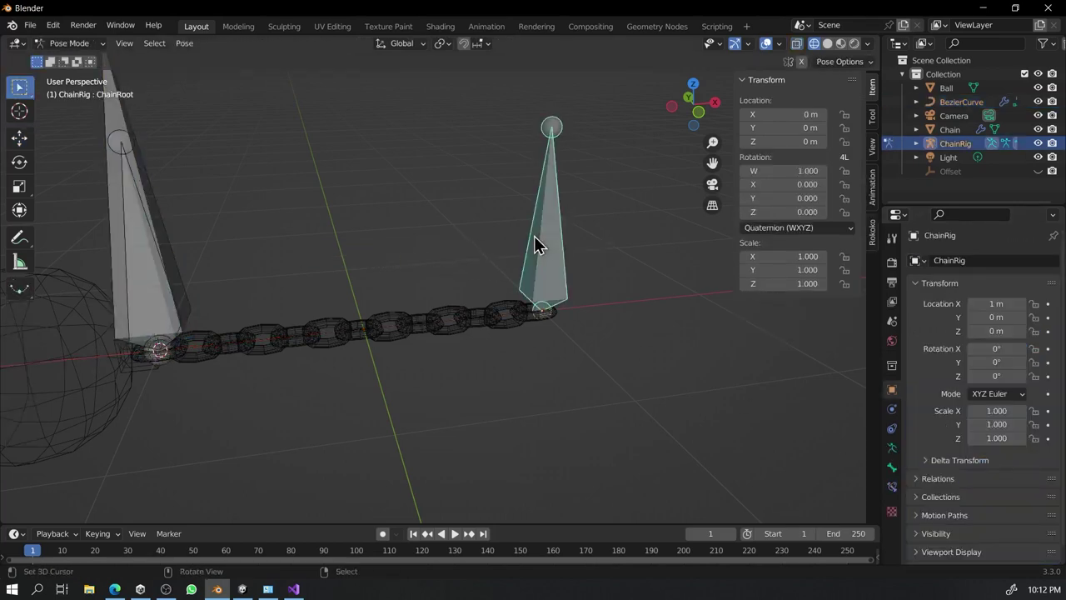
{"action": "key", "text": "g"}
{"action": "right_click", "coordinate": [468, 272]}
{"action": "scroll", "coordinate": [651, 273], "scroll_direction": "down", "scroll_amount": 1}
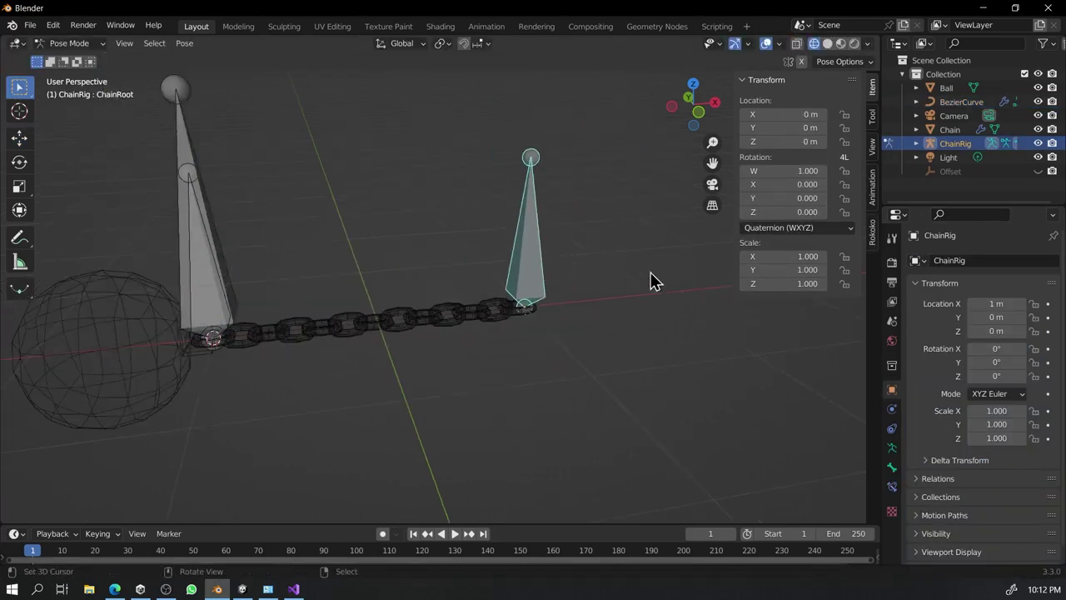
Test how the chain follows the ChainTip bone by moving it up and toward the free end, cancelling the move.
{"action": "scroll", "coordinate": [652, 282], "scroll_direction": "down", "scroll_amount": 2}
{"action": "left_click", "coordinate": [243, 237]}
{"action": "left_click", "coordinate": [245, 236]}
{"action": "key", "text": "g"}
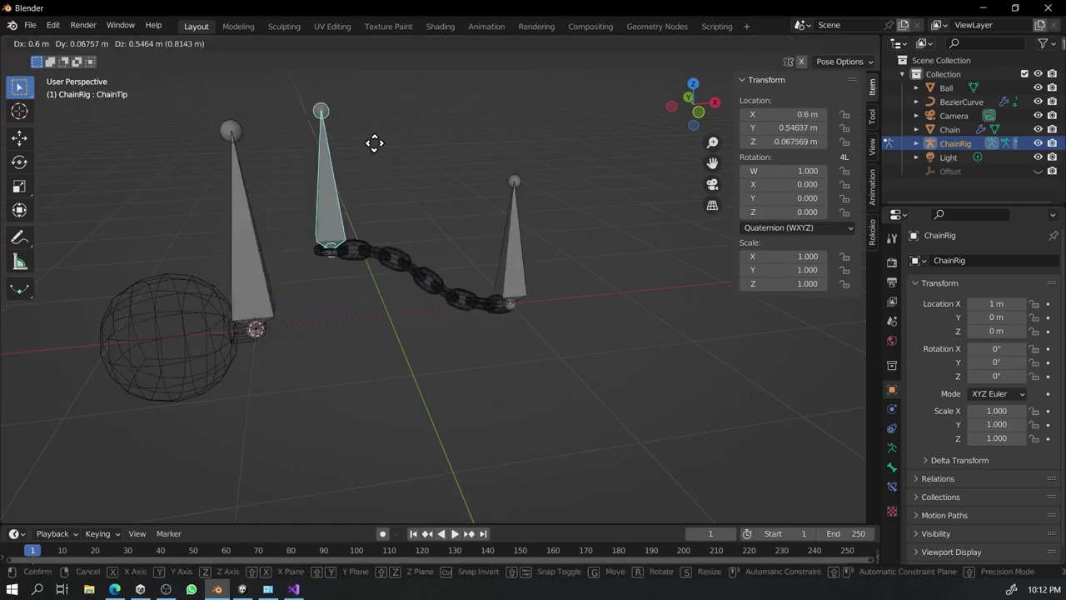
{"action": "right_click", "coordinate": [333, 220]}
In armature Edit Mode, parent the ChainTip bone to the WeaponController bone with its offset kept.
{"action": "right_click", "coordinate": [245, 150]}
{"action": "key", "text": "Tab"}
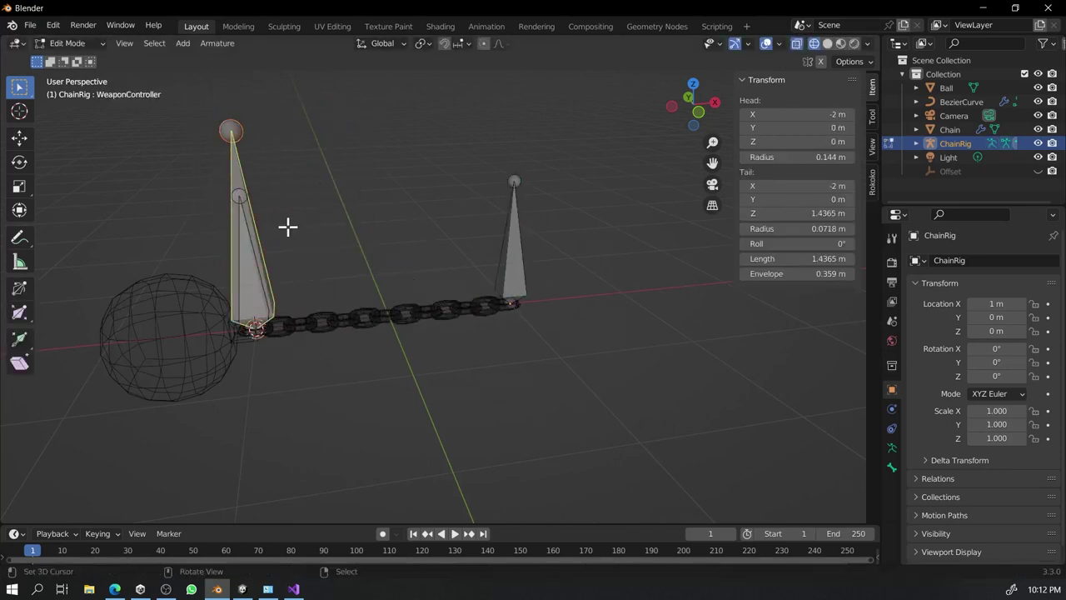
{"action": "left_click", "coordinate": [242, 248]}
{"action": "left_click", "coordinate": [248, 172]}
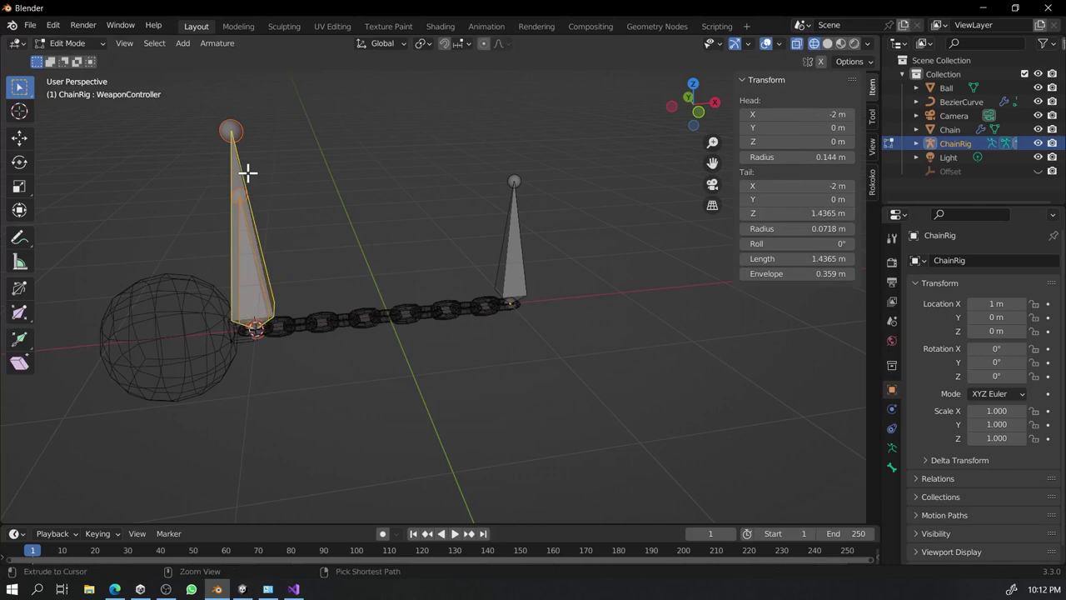
{"action": "key", "text": "ctrl+p"}
{"action": "left_click", "coordinate": [248, 174]}
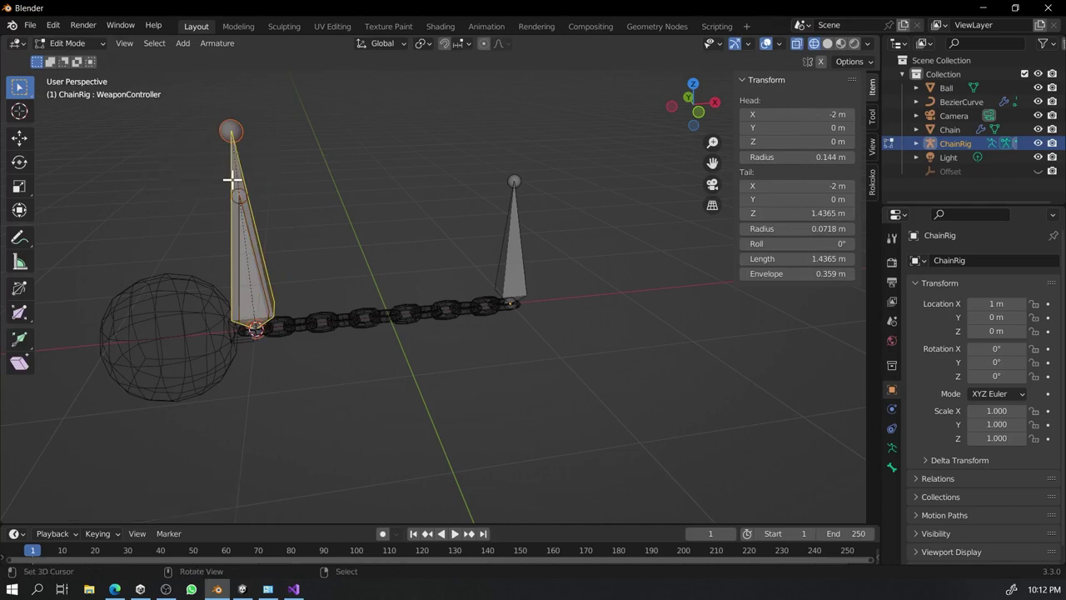
Put the armature in Pose Mode and test moving and rotating the WeaponController bone, cancelling each transform.
{"action": "key", "text": "ctrl+Tab"}
{"action": "left_click", "coordinate": [254, 247]}
{"action": "left_click", "coordinate": [286, 174]}
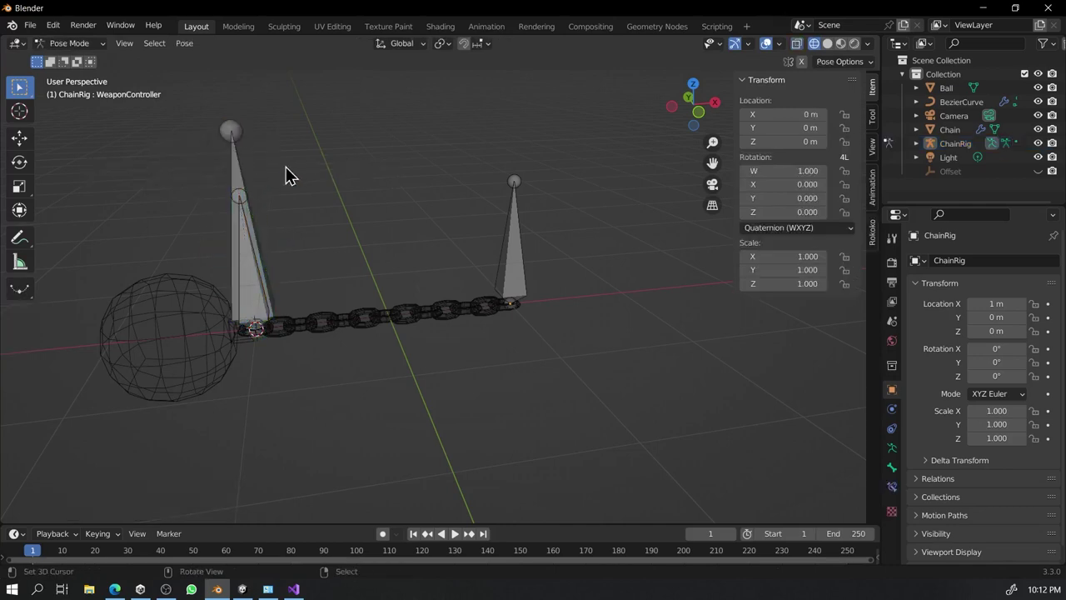
{"action": "left_click", "coordinate": [253, 174]}
{"action": "key", "text": "g"}
{"action": "right_click", "coordinate": [355, 247]}
{"action": "key", "text": "r"}
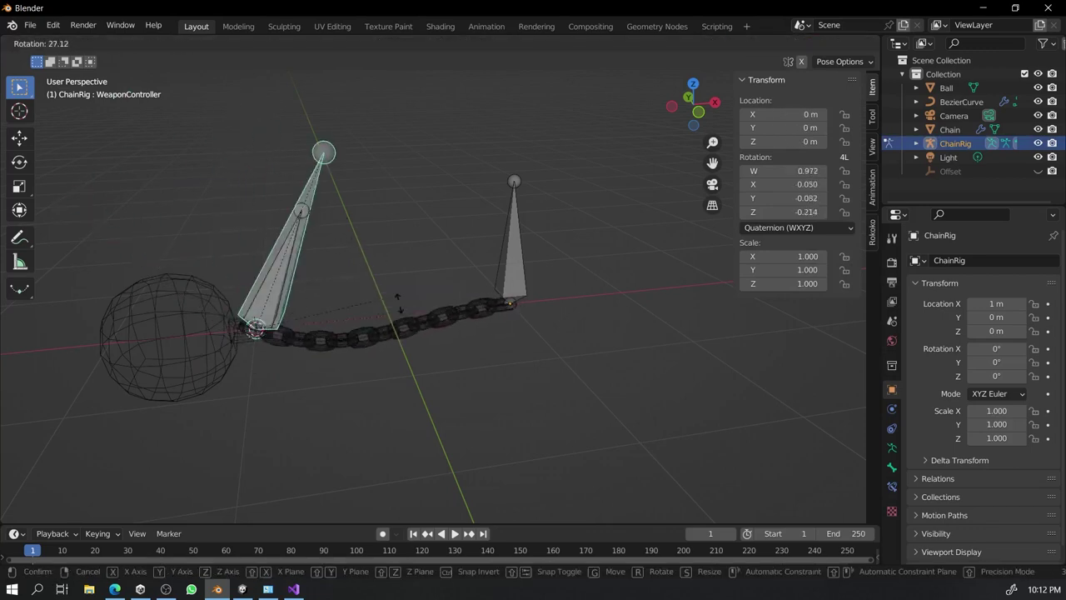
{"action": "right_click", "coordinate": [271, 222]}
{"action": "right_click", "coordinate": [254, 252]}
{"action": "key", "text": "g"}
{"action": "key", "text": "Escape"}
{"action": "key", "text": "r"}
{"action": "key", "text": "Escape"}
{"action": "left_click", "coordinate": [249, 161]}
Add a Copy Transforms constraint to the WeaponController bone in Pose Mode.
{"action": "key", "text": "ctrl+Tab"}
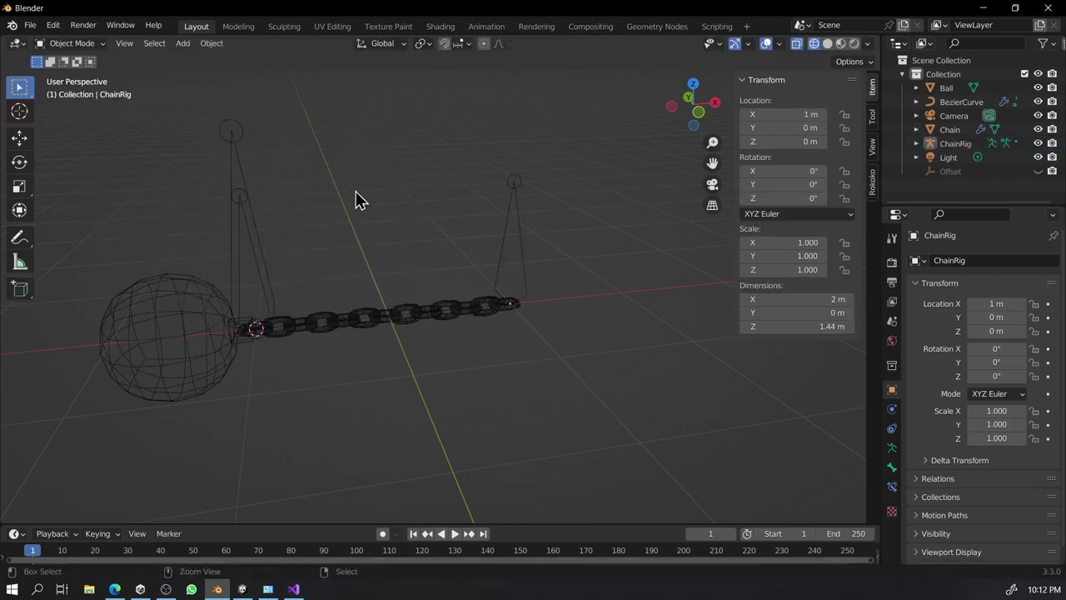
{"action": "middle_click_drag", "start_coordinate": [330, 219], "coordinate": [350, 269]}
{"action": "left_click", "coordinate": [300, 261]}
{"action": "scroll", "coordinate": [290, 261], "scroll_direction": "up", "scroll_amount": 3}
{"action": "key", "text": "ctrl+Tab"}
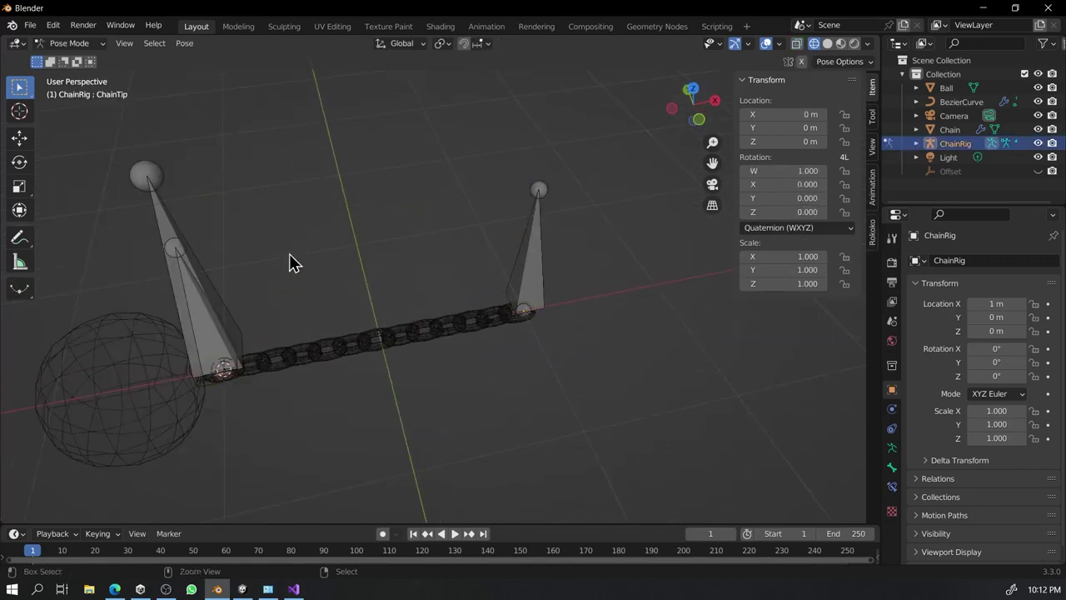
{"action": "left_click", "coordinate": [188, 227]}
{"action": "left_click", "coordinate": [891, 467]}
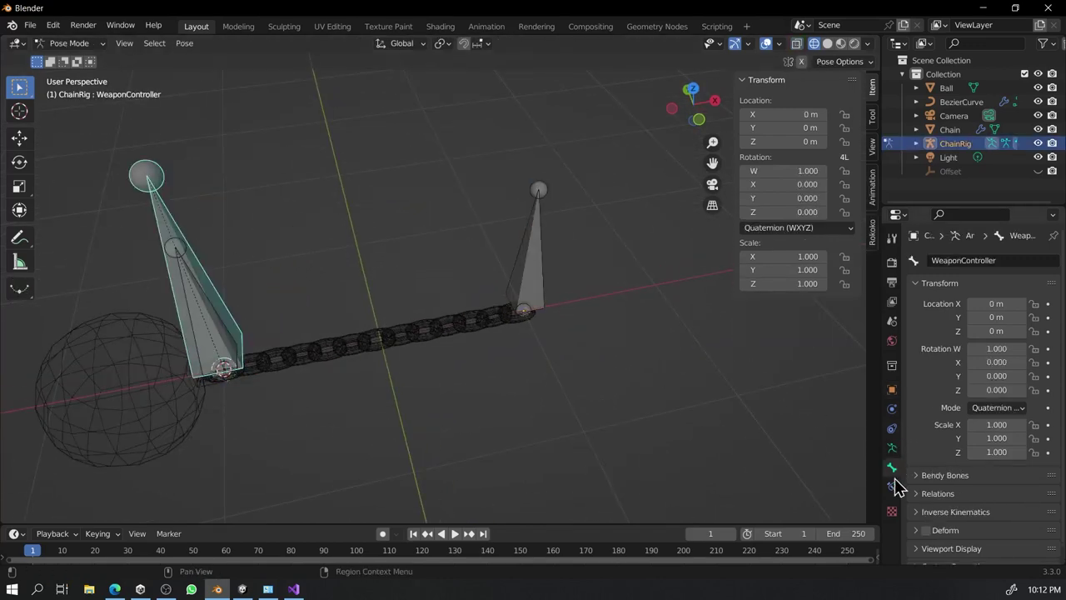
{"action": "left_click", "coordinate": [892, 487]}
{"action": "left_click", "coordinate": [948, 260]}
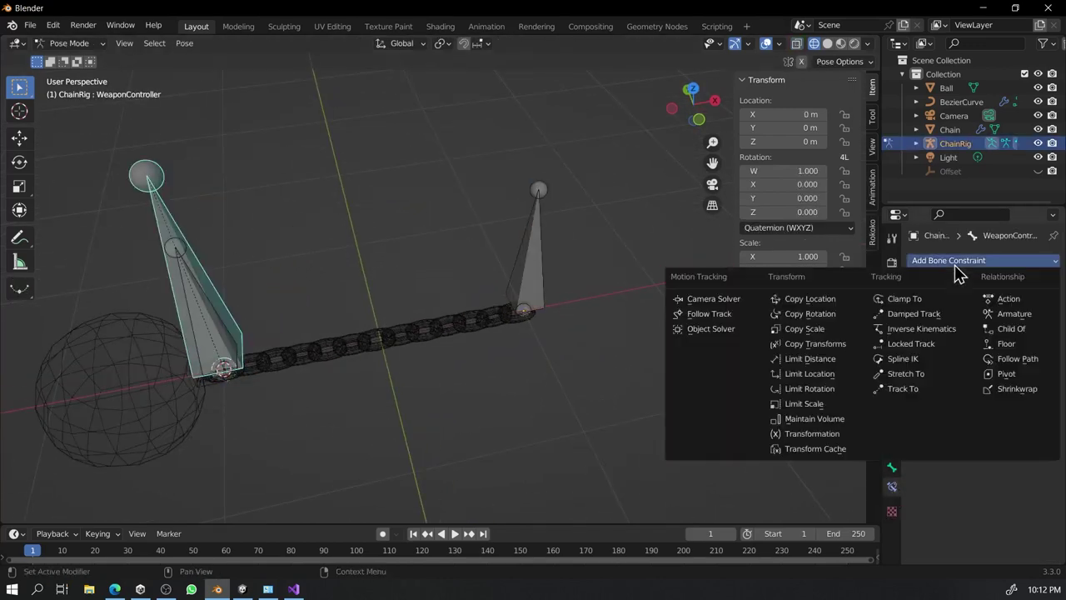
{"action": "left_click", "coordinate": [828, 340]}
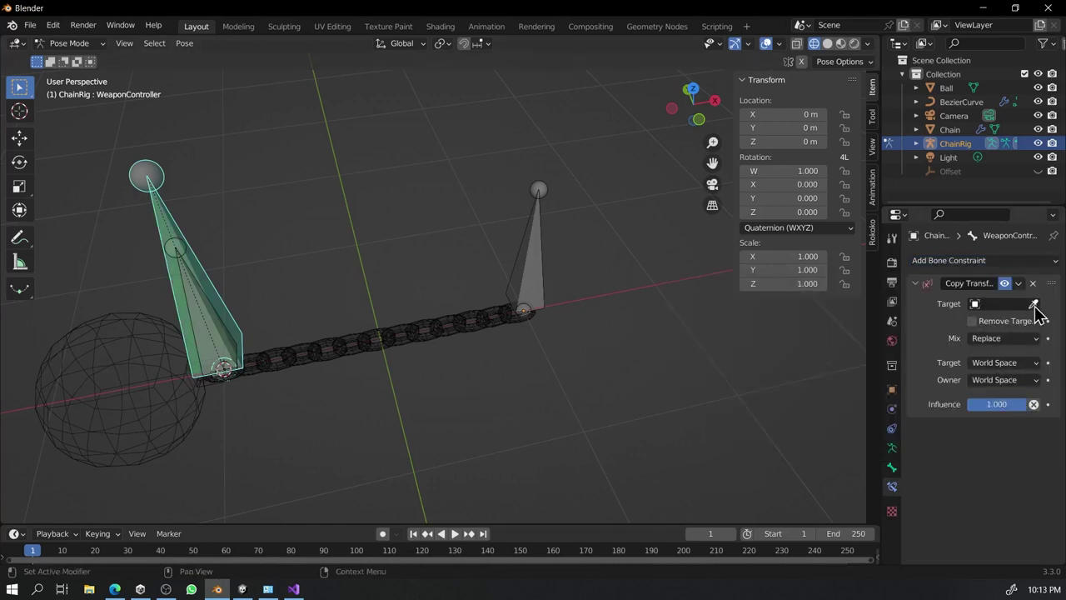
Target the Copy Transforms constraint at ChainRig's ChainRoot bone and set its influence to 0.
{"action": "left_click", "coordinate": [542, 236]}
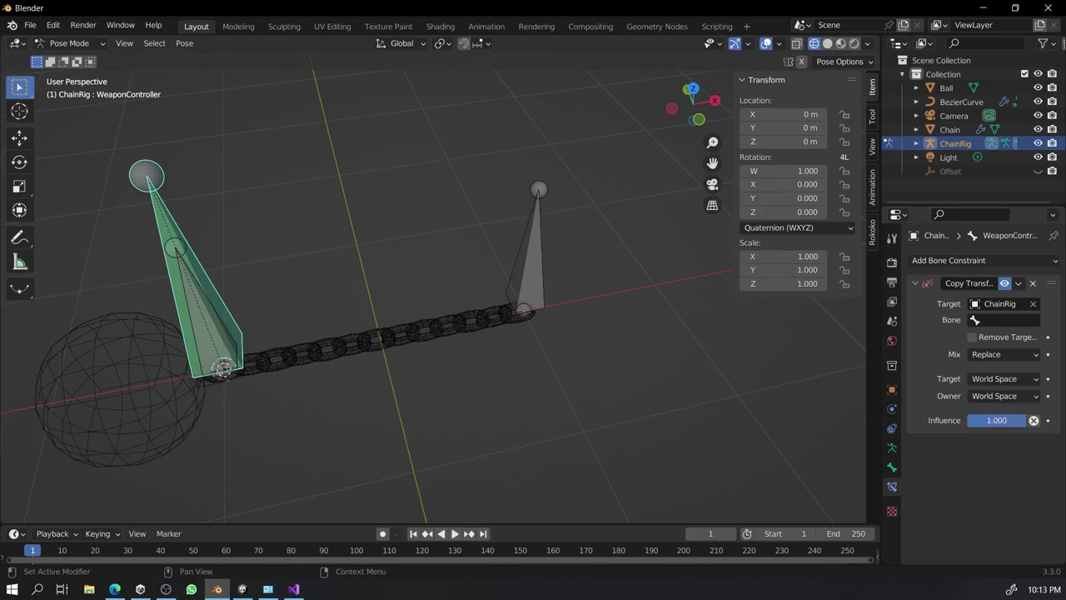
{"action": "left_click", "coordinate": [999, 303]}
{"action": "key", "text": "Escape"}
{"action": "left_click", "coordinate": [1016, 322]}
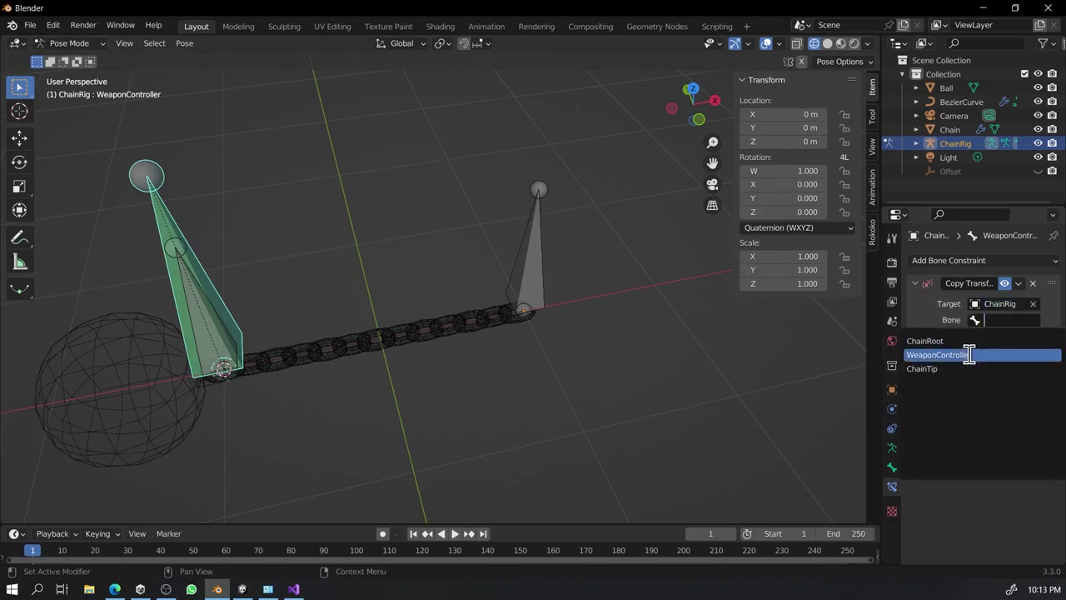
{"action": "left_click", "coordinate": [977, 340]}
{"action": "left_click_drag", "start_coordinate": [1020, 435], "coordinate": [966, 435]}
In Object Mode, parent the ball to the armature's WeaponController bone using the Bone parent type.
{"action": "middle_click_drag", "start_coordinate": [835, 402], "coordinate": [433, 237]}
{"action": "key", "text": "ctrl+Tab"}
{"action": "left_click", "coordinate": [175, 252]}
{"action": "left_click", "coordinate": [281, 135], "text": "shift"}
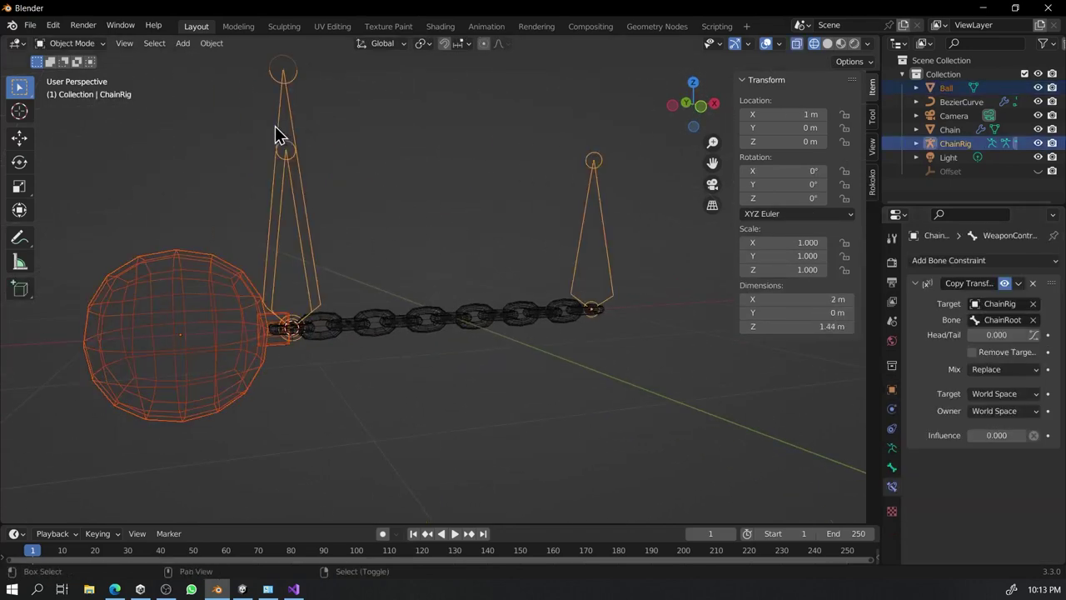
{"action": "key", "text": "ctrl+p"}
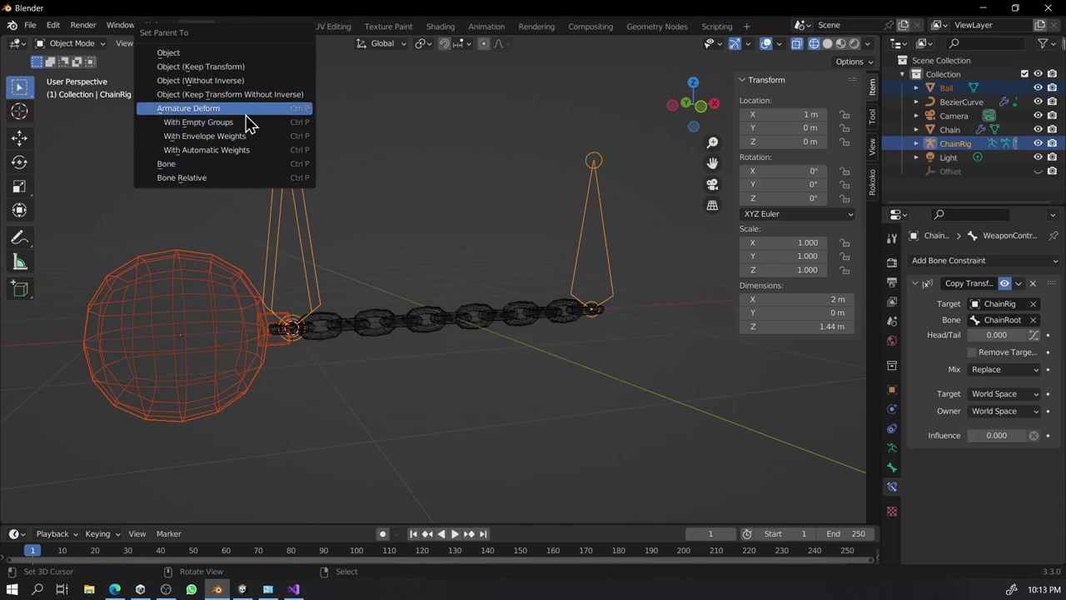
{"action": "left_click", "coordinate": [210, 164]}
{"action": "left_click", "coordinate": [243, 261]}
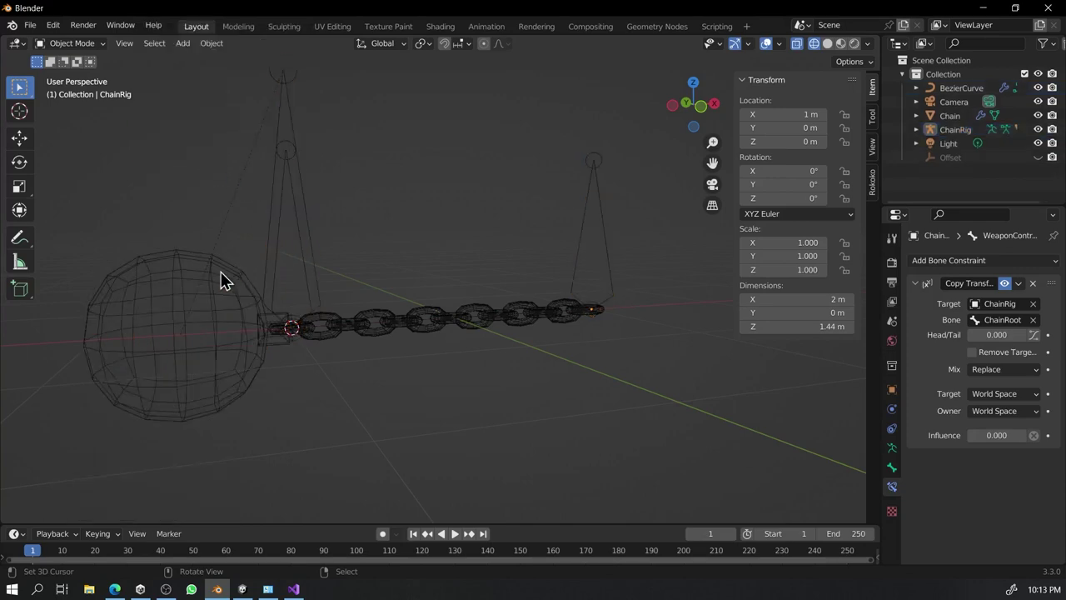
Test moving the WeaponController and ChainTip bones separately in Pose Mode, cancelling each move.
{"action": "left_click", "coordinate": [221, 272]}
{"action": "left_click", "coordinate": [301, 140]}
{"action": "key", "text": "ctrl+Tab"}
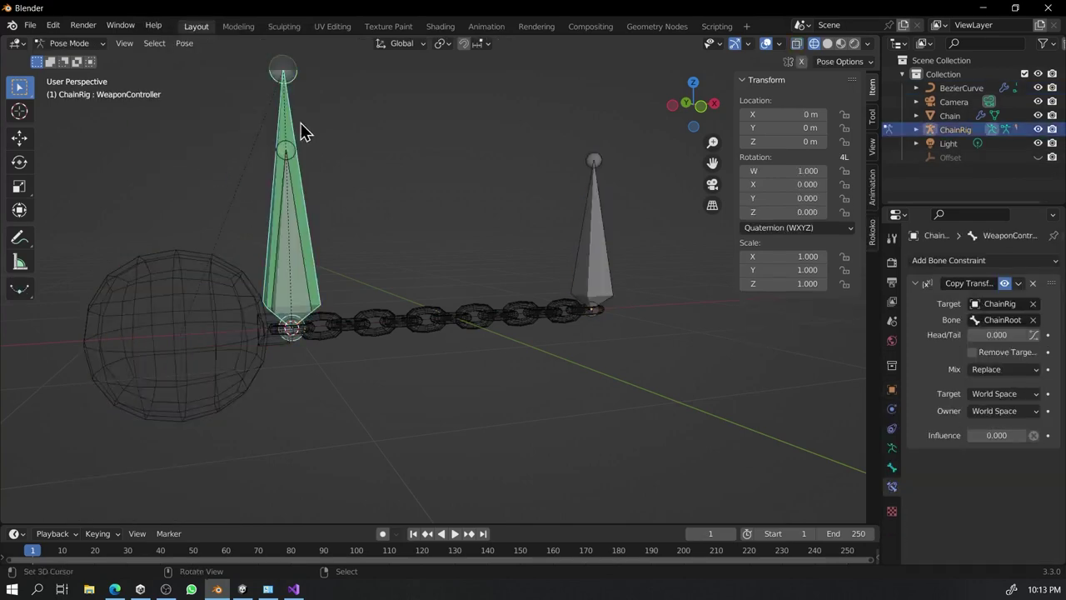
{"action": "key", "text": "g"}
{"action": "key", "text": "Escape"}
{"action": "left_click", "coordinate": [308, 279]}
{"action": "key", "text": "g"}
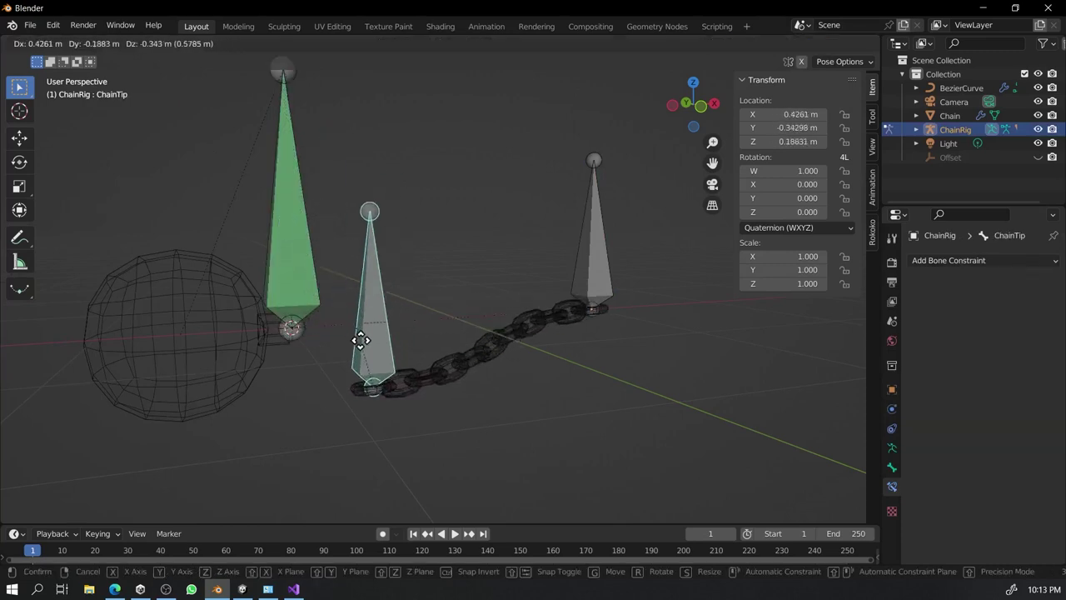
{"action": "right_click", "coordinate": [360, 341]}
Test the WeaponController bone by moving and rotating it and raising its Copy Transforms influence, reverting each change.
{"action": "right_click", "coordinate": [297, 196]}
{"action": "scroll", "coordinate": [297, 195], "scroll_direction": "down", "scroll_amount": 2}
{"action": "middle_click_drag", "start_coordinate": [298, 196], "coordinate": [356, 305]}
{"action": "key", "text": "g"}
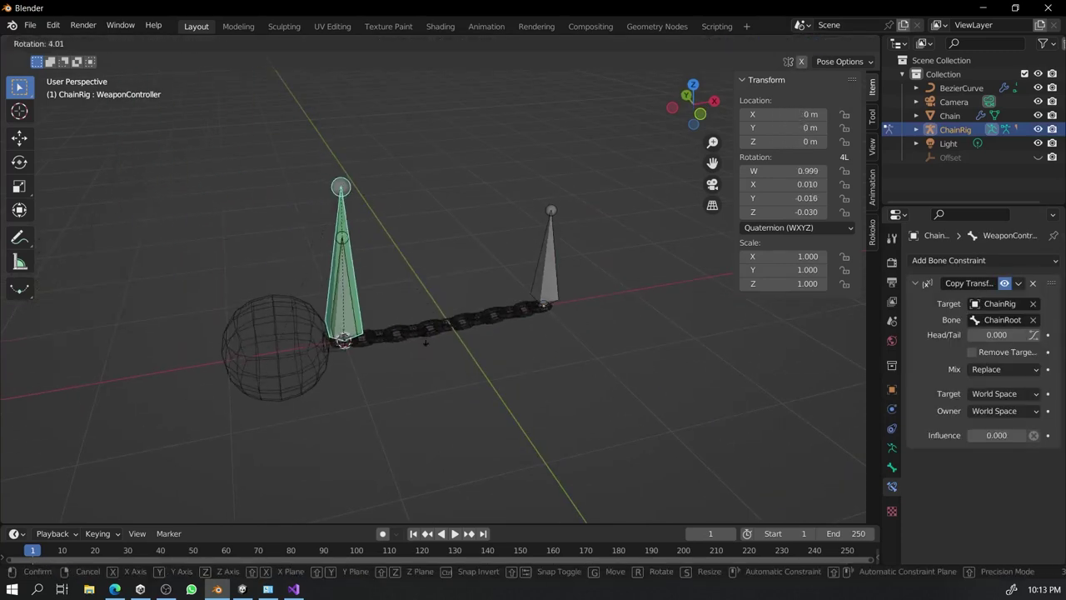
{"action": "key", "text": "Escape"}
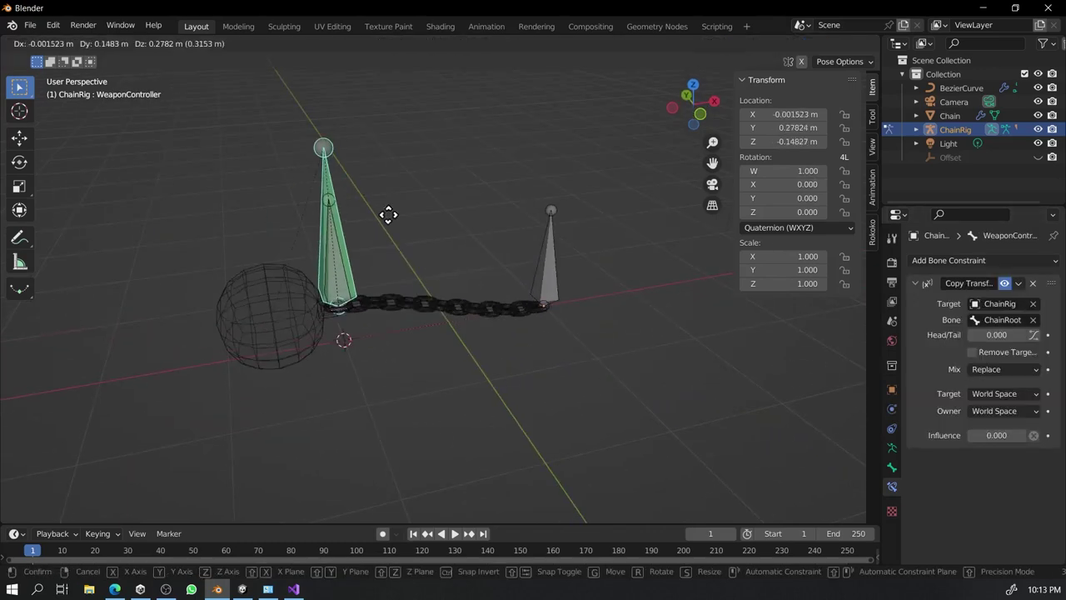
{"action": "key", "text": "r"}
{"action": "key", "text": "Escape"}
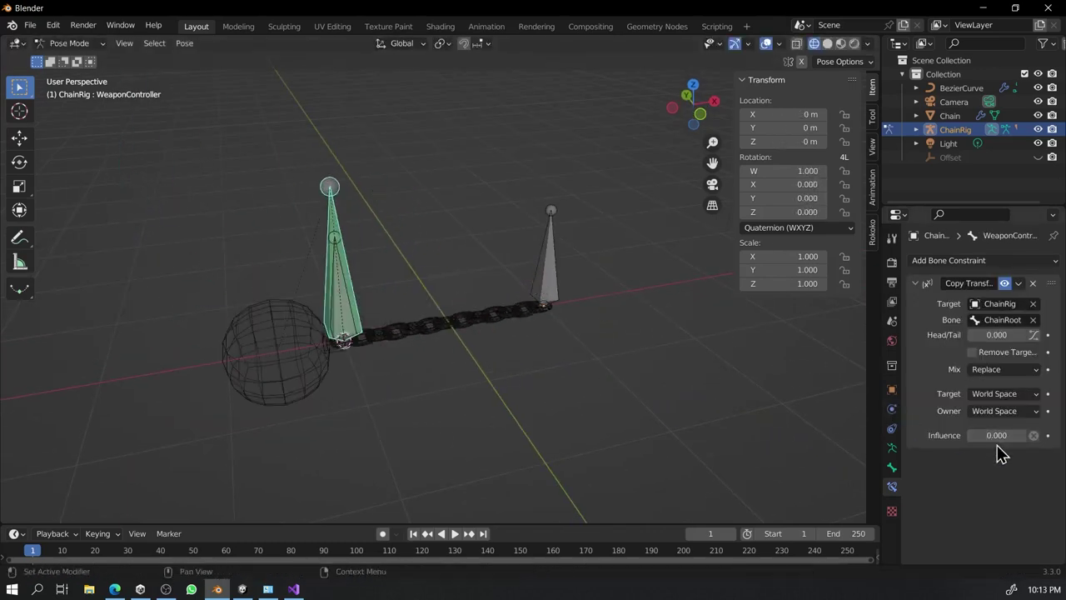
{"action": "left_click_drag", "start_coordinate": [997, 434], "coordinate": [1041, 434]}
{"action": "key", "text": "ctrl+z"}
Add a cube at the world origin in Object Mode and scale it down to about 0.205.
{"action": "middle_click_drag", "start_coordinate": [499, 313], "coordinate": [413, 325]}
{"action": "key", "text": "ctrl+Tab"}
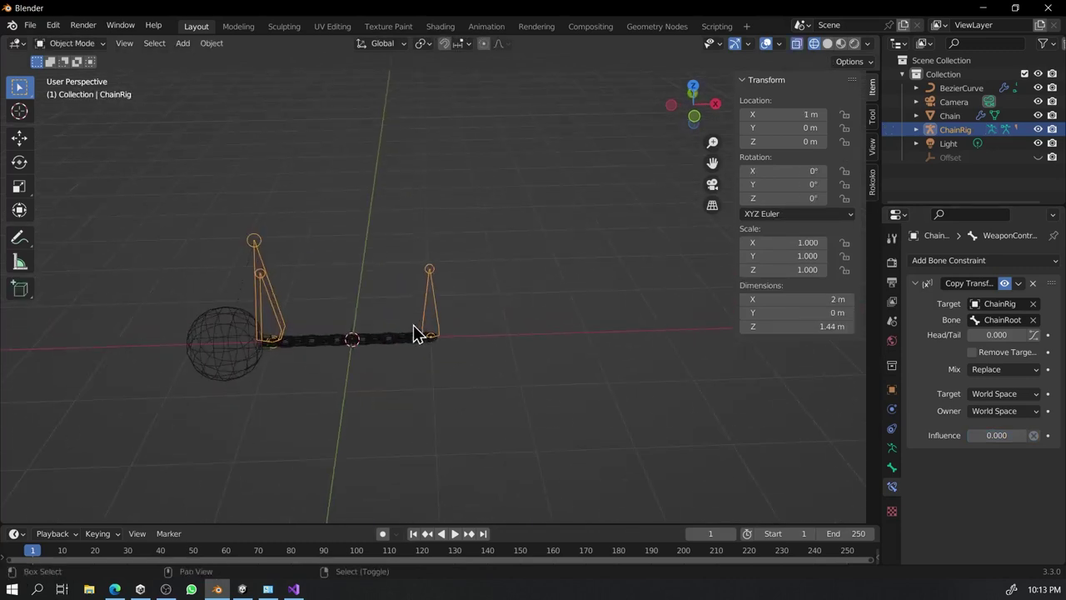
{"action": "key", "text": "shift+a"}
{"action": "mouse_move", "coordinate": [441, 203]}
{"action": "left_click", "coordinate": [530, 217]}
{"action": "key", "text": "s"}
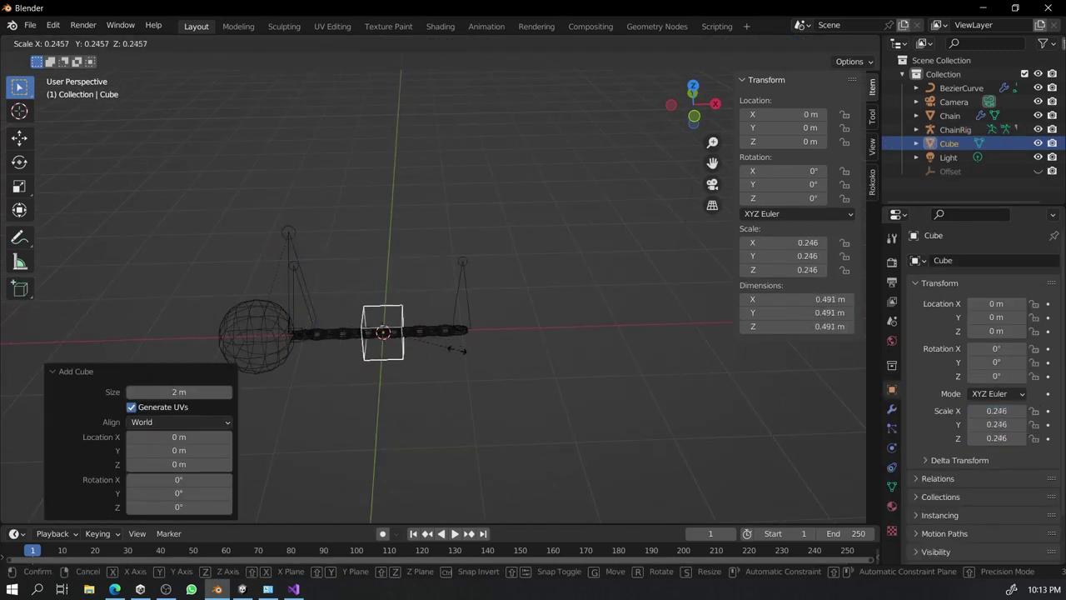
{"action": "left_click", "coordinate": [442, 341]}
Rename the small cube as CubeController.
{"action": "scroll", "coordinate": [400, 343], "scroll_direction": "up", "scroll_amount": 1}
{"action": "middle_click_drag", "start_coordinate": [466, 341], "coordinate": [492, 323]}
{"action": "key", "text": "F2"}
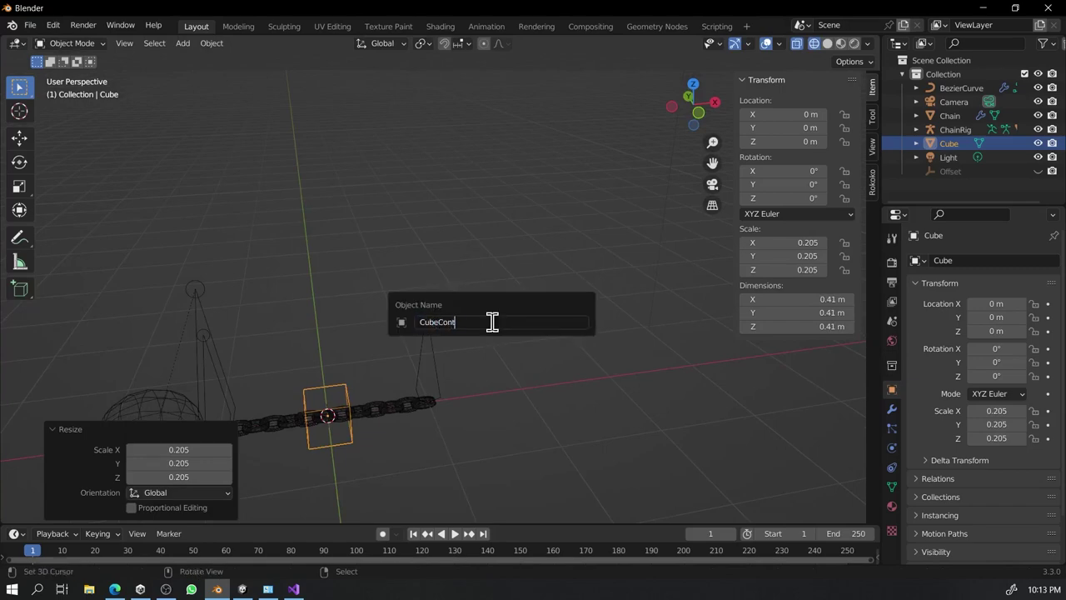
{"action": "type", "text": "CubeController"}
{"action": "key", "text": "Return"}
{"action": "middle_click_drag", "start_coordinate": [492, 330], "coordinate": [467, 300]}
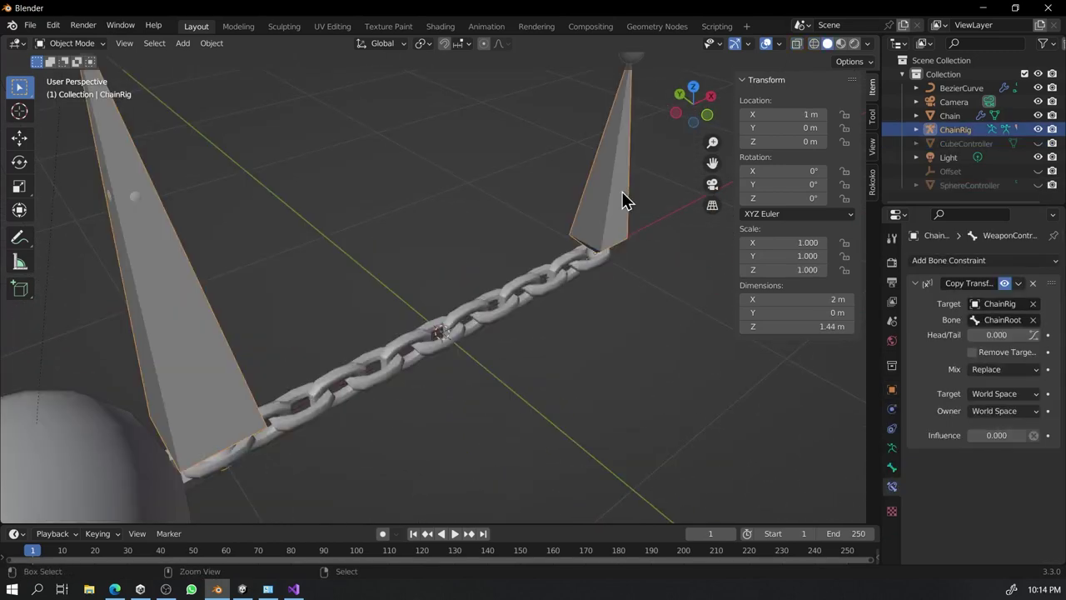
In Pose Mode, assign SphereController as the ChainRoot bone's custom shape object.
{"action": "key", "text": "ctrl+Tab"}
{"action": "left_click", "coordinate": [622, 191]}
{"action": "left_click", "coordinate": [893, 466]}
{"action": "scroll", "coordinate": [960, 497], "scroll_direction": "down", "scroll_amount": 1}
{"action": "left_click", "coordinate": [957, 536]}
{"action": "scroll", "coordinate": [971, 537], "scroll_direction": "down", "scroll_amount": 4}
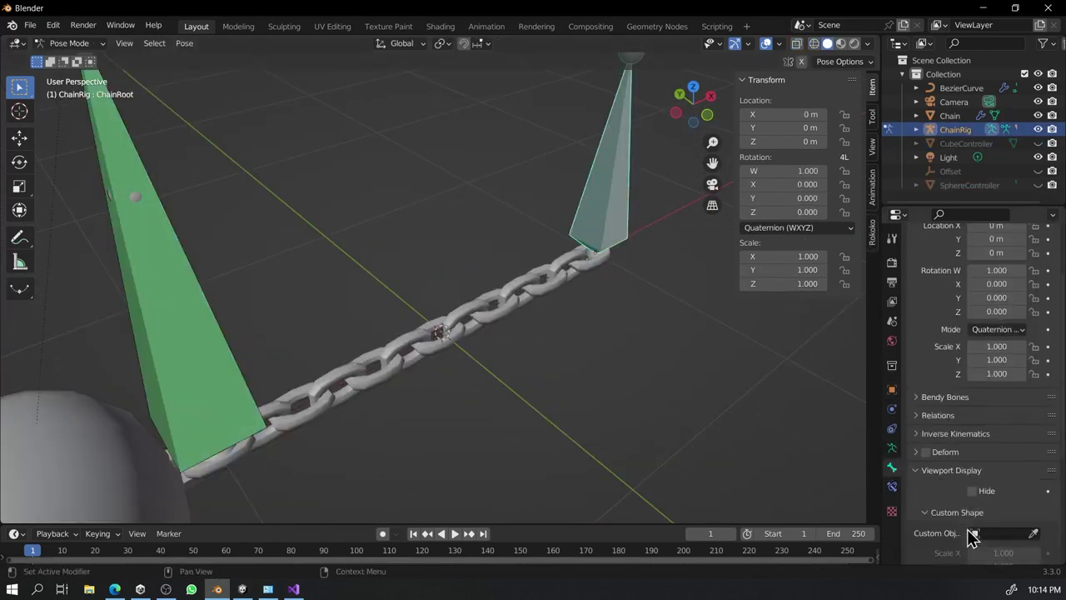
{"action": "left_click", "coordinate": [990, 512]}
{"action": "type", "text": "sp"}
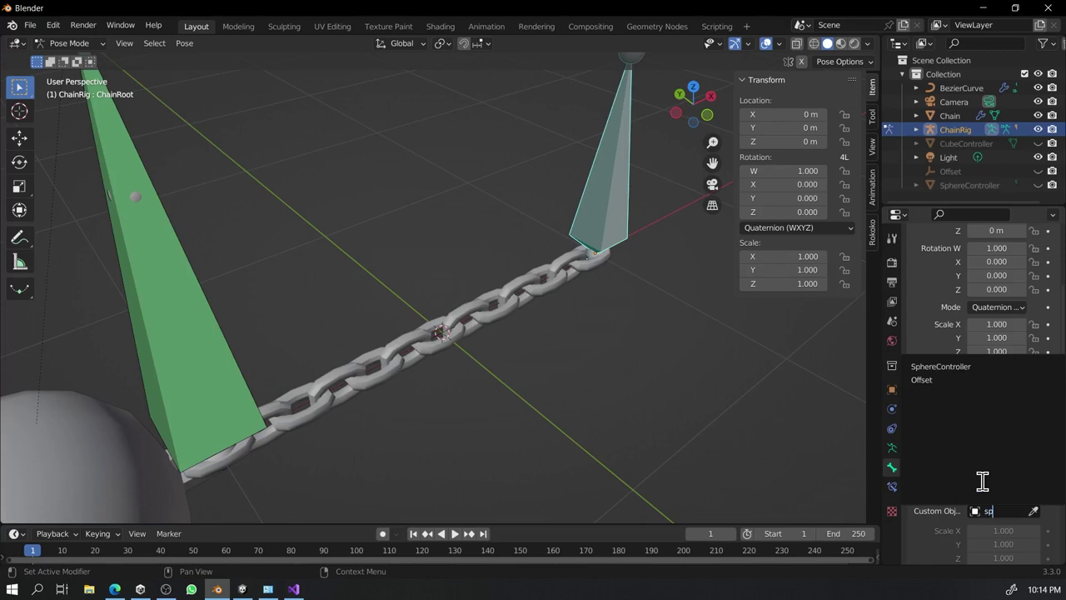
{"action": "key", "text": "Down"}
{"action": "key", "text": "Return"}
{"action": "scroll", "coordinate": [500, 312], "scroll_direction": "down", "scroll_amount": 4}
Assign CubeController as the WeaponController bone's custom shape and display it as wireframe.
{"action": "middle_click_drag", "start_coordinate": [517, 313], "coordinate": [441, 305]}
{"action": "left_click", "coordinate": [313, 268]}
{"action": "left_click", "coordinate": [1012, 514]}
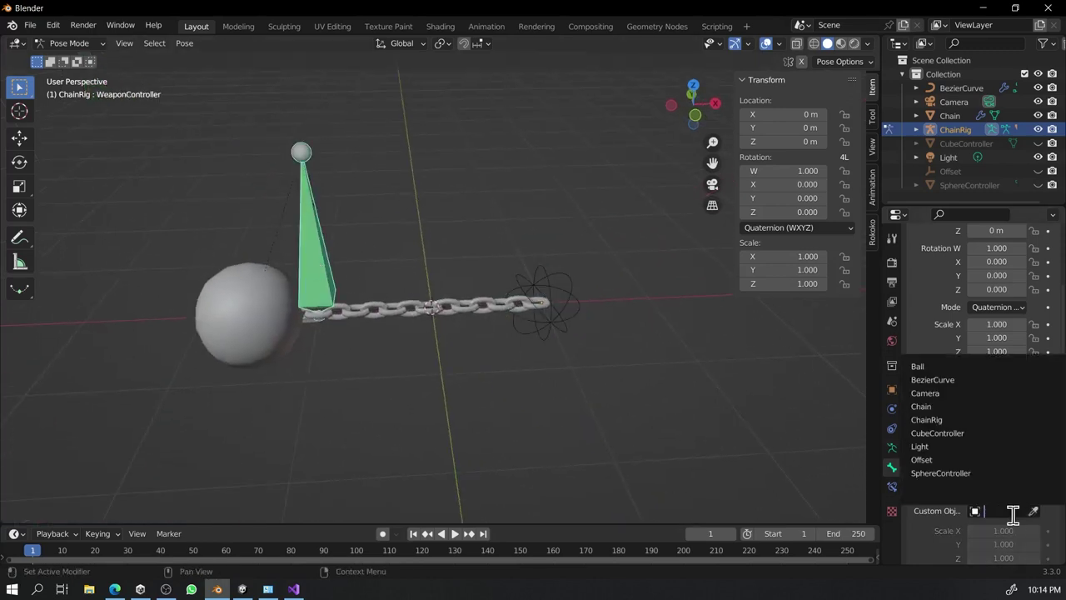
{"action": "key", "text": "Return"}
{"action": "scroll", "coordinate": [999, 507], "scroll_direction": "down", "scroll_amount": 5}
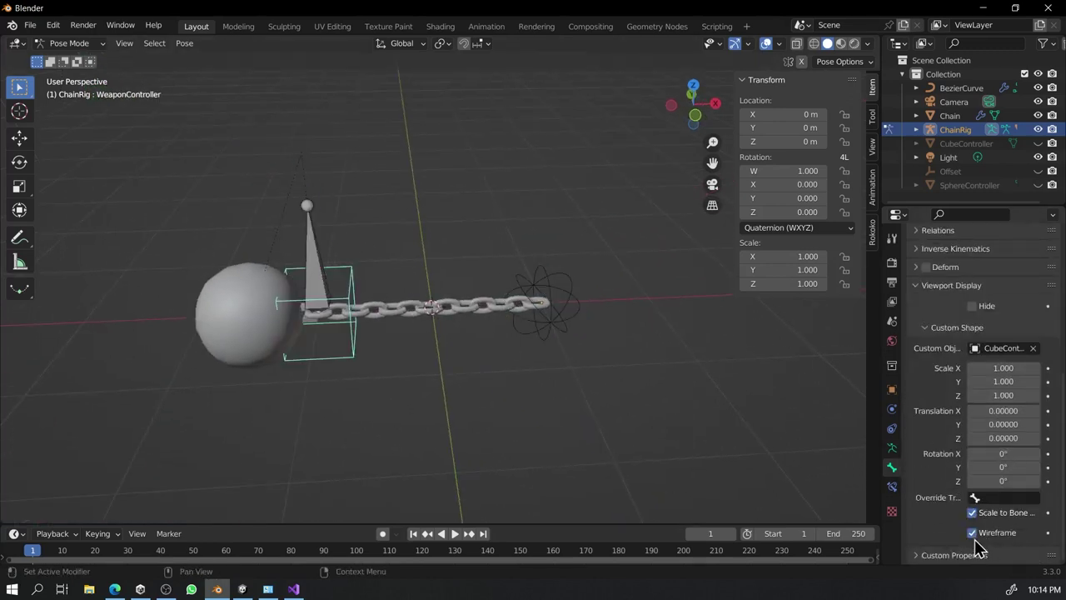
Set the WeaponController bone's custom shape scale to 0.6 on X, Y and Z.
{"action": "type", "text": ".5"}
{"action": "left_click_drag", "start_coordinate": [999, 390], "coordinate": [1001, 368]}
{"action": "key", "text": "Return"}
{"action": "type", "text": ".6"}
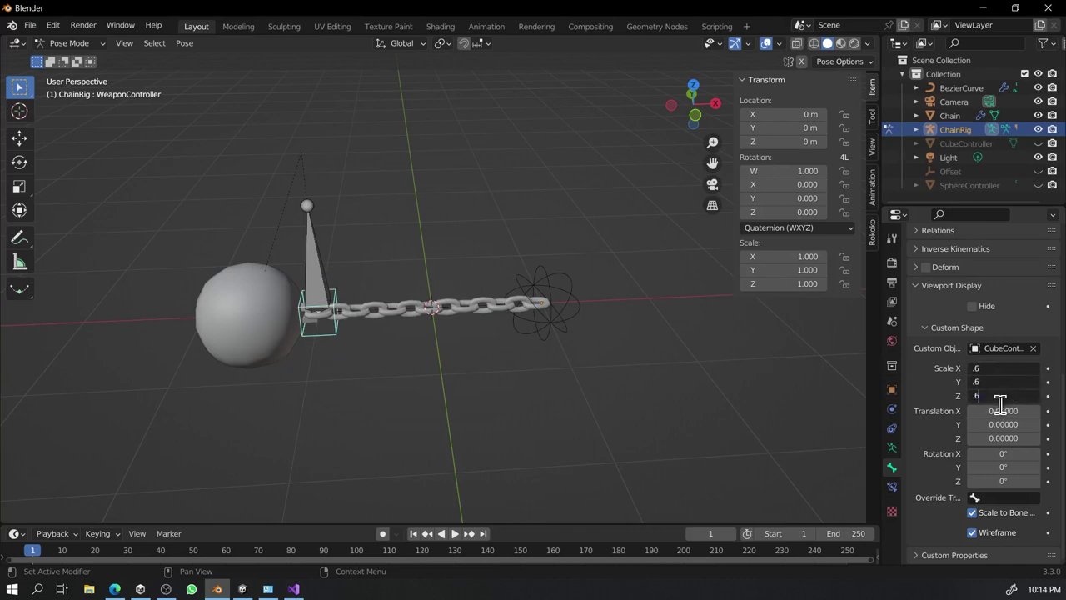
{"action": "key", "text": "Return"}
Test rotating the WeaponController bone freely with the trackball rotation, cancelling the rotation.
{"action": "right_click", "coordinate": [566, 326]}
{"action": "middle_click_drag", "start_coordinate": [575, 331], "coordinate": [528, 317]}
{"action": "right_click", "coordinate": [336, 320]}
{"action": "key", "text": "r"}
{"action": "key", "text": "r"}
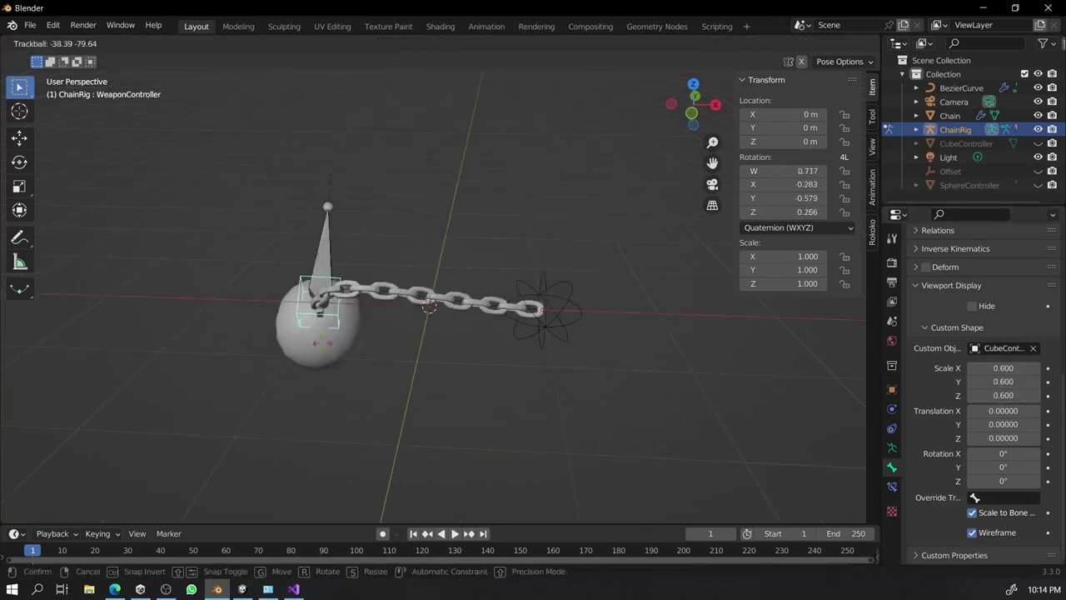
{"action": "right_click", "coordinate": [546, 345]}
{"action": "right_click", "coordinate": [546, 346]}
Assign CubeController as the ChainTip bone's custom shape object.
{"action": "left_click", "coordinate": [348, 287]}
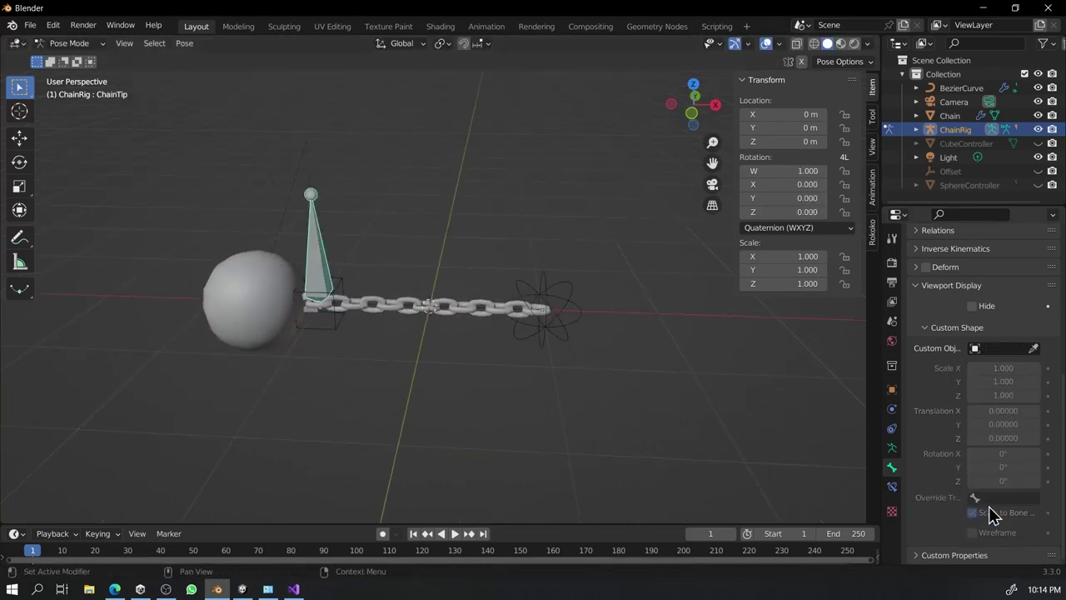
{"action": "left_click", "coordinate": [1002, 346]}
{"action": "type", "text": "cu"}
{"action": "key", "text": "Down"}
{"action": "key", "text": "Return"}
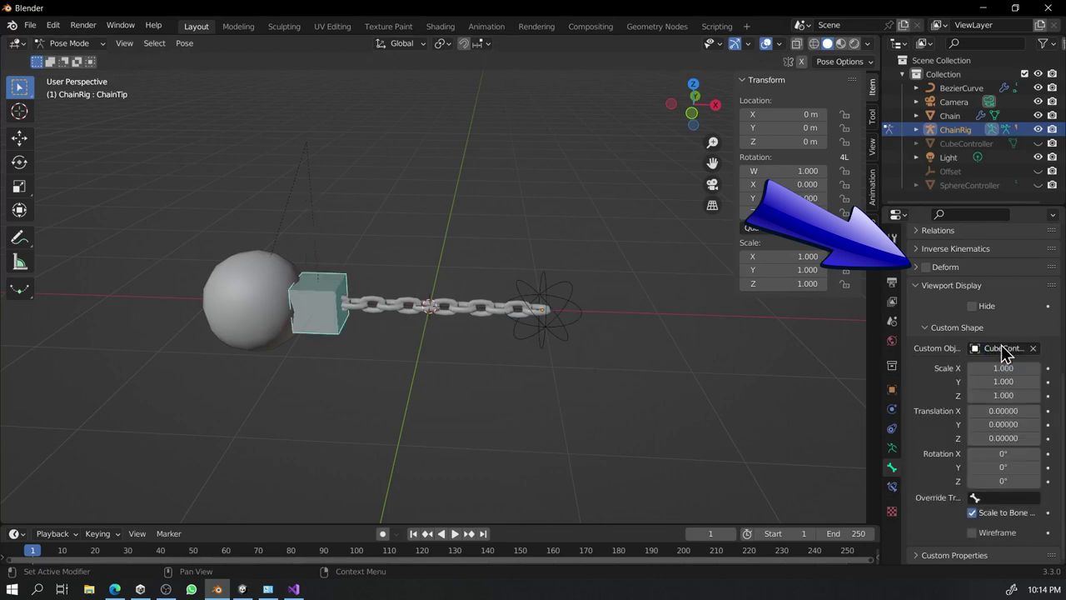
Set the ChainTip bone's custom shape scale to 0.6 on all three axes.
{"action": "left_click_drag", "start_coordinate": [1003, 368], "coordinate": [1005, 395]}
{"action": "type", "text": "0.5"}
{"action": "key", "text": "Return"}
{"action": "left_click", "coordinate": [1014, 394]}
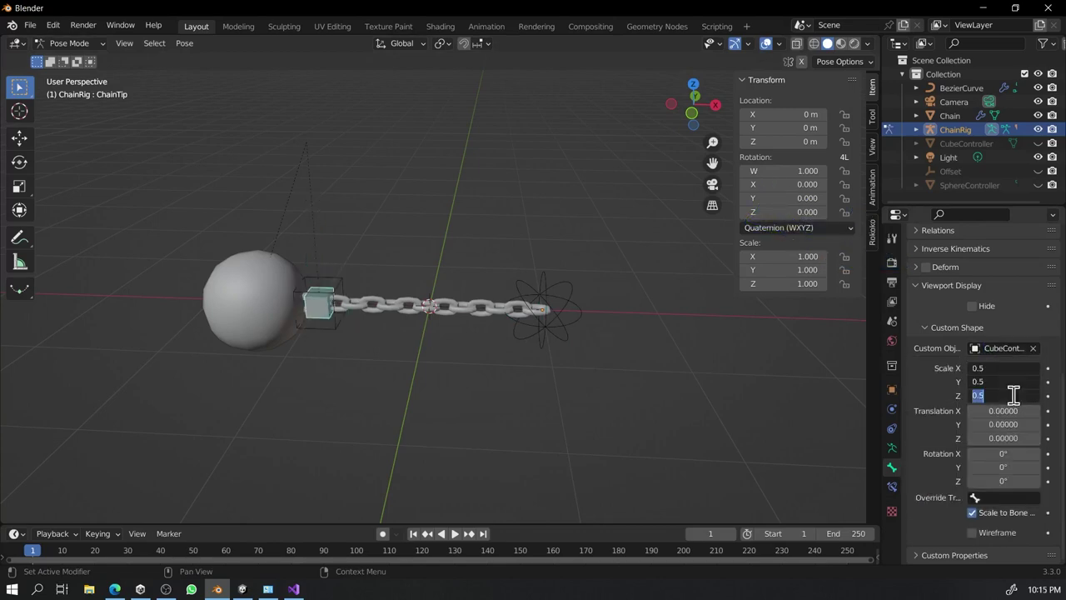
{"action": "key", "text": "Return"}
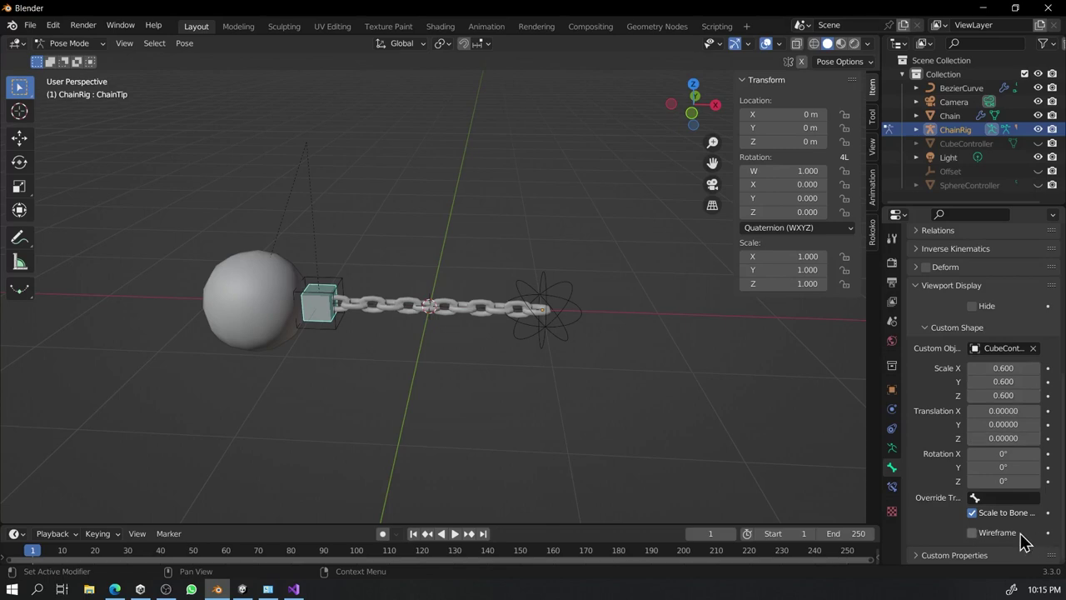
Try wireframe display on the ChainTip bone's cube shape and return it to solid, checking the selection of each controller.
{"action": "left_click", "coordinate": [1001, 534]}
{"action": "left_click", "coordinate": [1000, 534]}
{"action": "left_click", "coordinate": [1000, 534]}
{"action": "left_click", "coordinate": [338, 354]}
{"action": "middle_click_drag", "start_coordinate": [337, 354], "coordinate": [354, 312]}
{"action": "left_click", "coordinate": [353, 310]}
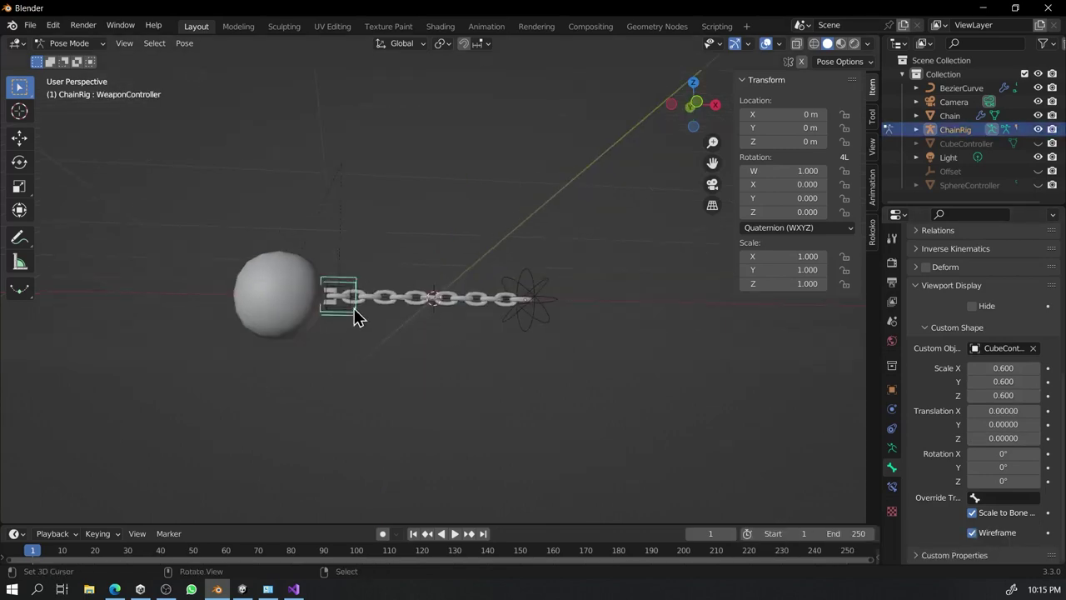
{"action": "right_click", "coordinate": [350, 306]}
{"action": "left_click", "coordinate": [972, 532]}
{"action": "right_click", "coordinate": [472, 382]}
{"action": "middle_click_drag", "start_coordinate": [447, 353], "coordinate": [375, 417]}
{"action": "right_click", "coordinate": [350, 283]}
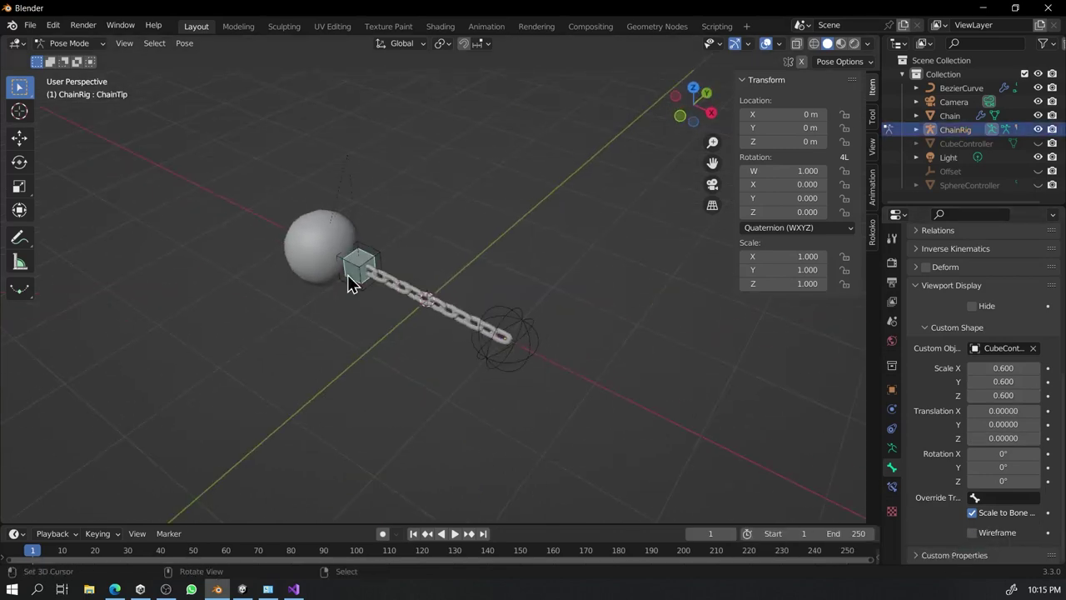
{"action": "middle_click_drag", "start_coordinate": [349, 283], "coordinate": [500, 278]}
Pose the WeaponController bone at frame 10 by moving it to the far end of the swing and rotating it.
{"action": "key", "text": "g"}
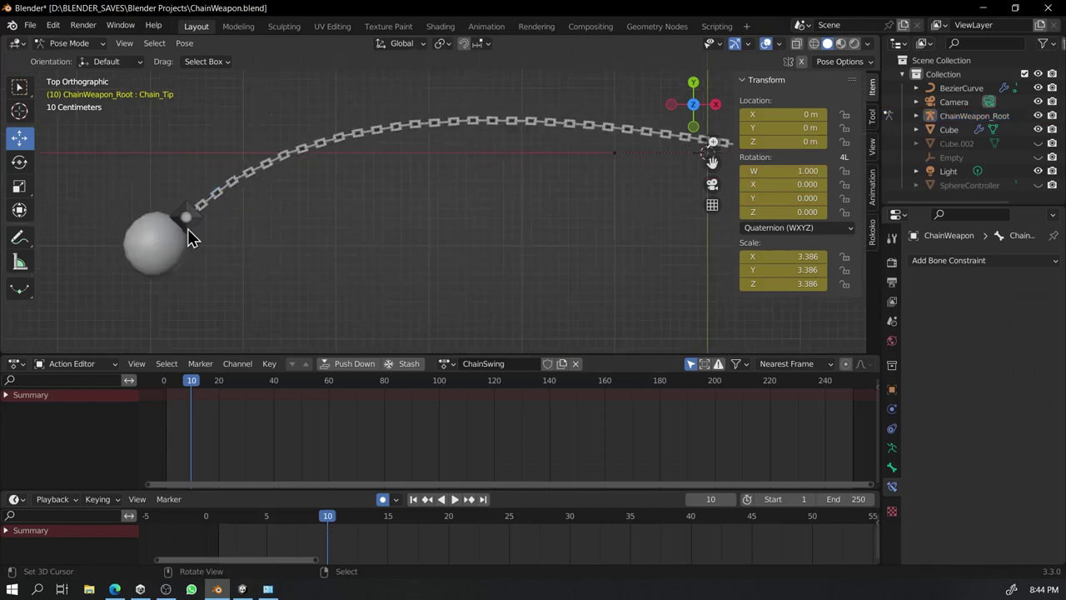
{"action": "left_click", "coordinate": [292, 210]}
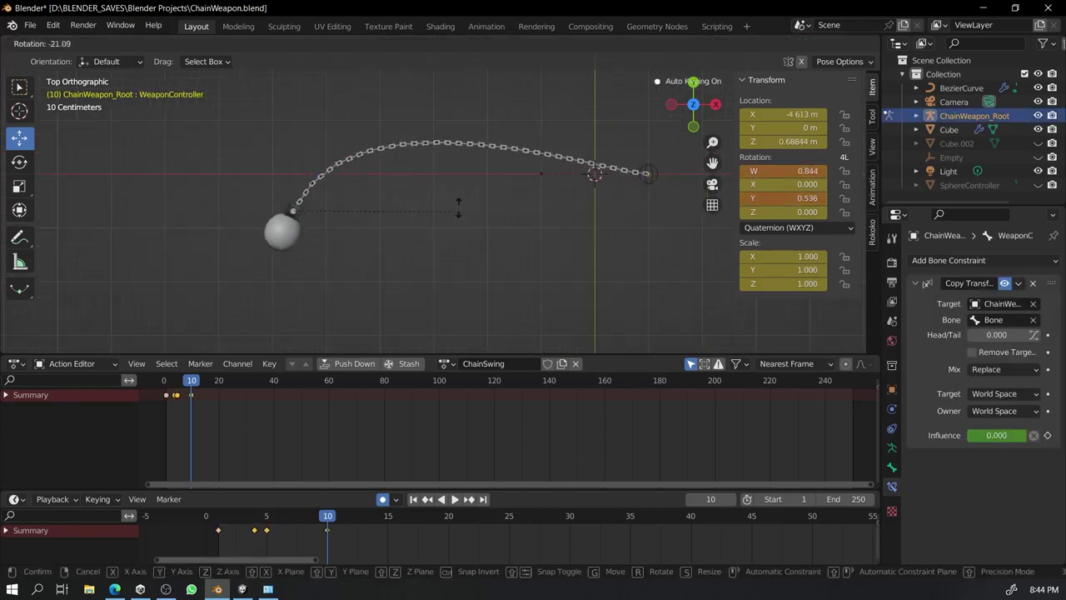
{"action": "left_click", "coordinate": [658, 174]}
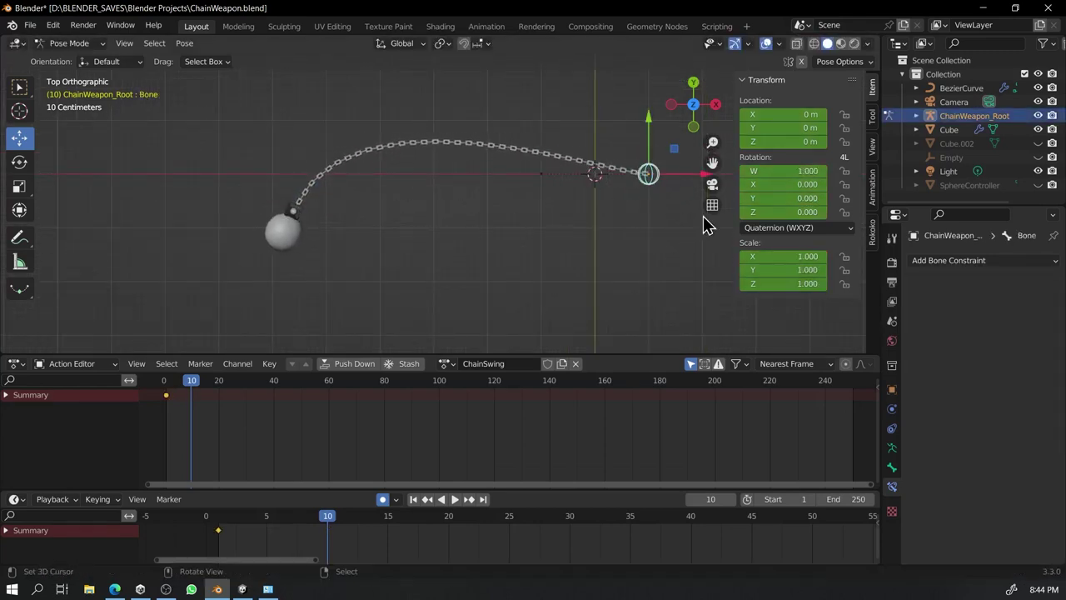
At frame 15, move the WeaponController bone across to the upper side of the chain root and rotate it along the swing.
{"action": "left_click", "coordinate": [292, 209]}
{"action": "left_click_drag", "start_coordinate": [283, 533], "coordinate": [388, 528]}
{"action": "key", "text": "g"}
{"action": "left_click", "coordinate": [607, 98]}
{"action": "middle_click_drag", "start_coordinate": [689, 169], "coordinate": [607, 207], "text": "shift"}
{"action": "key", "text": "r"}
{"action": "left_click", "coordinate": [611, 281]}
{"action": "key", "text": "r"}
{"action": "left_click", "coordinate": [574, 245]}
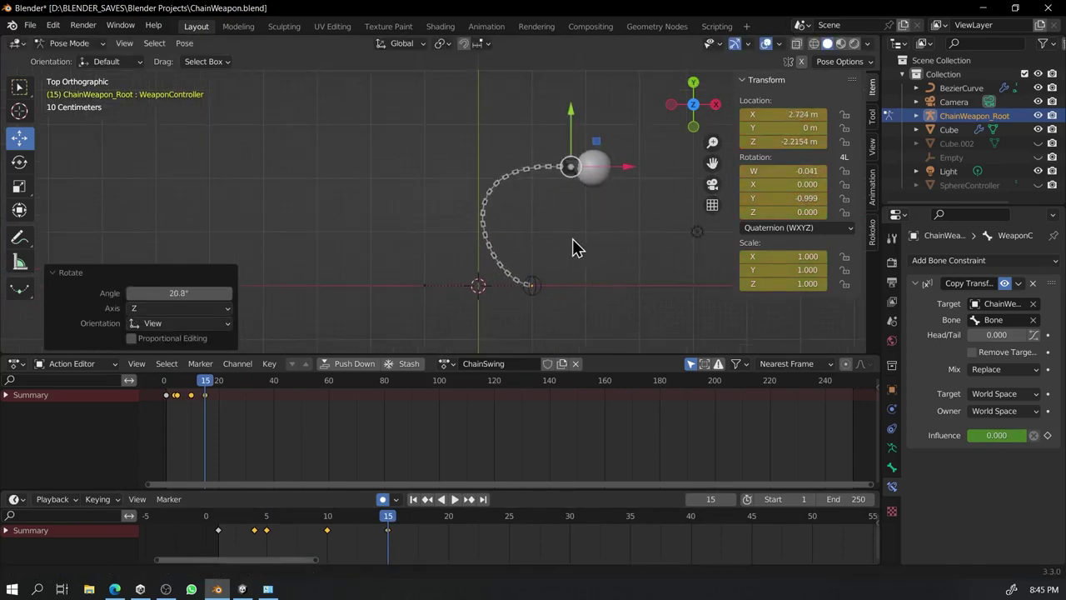
Refine the frame 15 pose by rotating the WeaponController bone again and turning the chain's root bone.
{"action": "right_click", "coordinate": [530, 286]}
{"action": "right_click", "coordinate": [575, 159]}
{"action": "key", "text": "r"}
{"action": "left_click", "coordinate": [638, 219]}
{"action": "right_click", "coordinate": [537, 278]}
{"action": "key", "text": "r"}
{"action": "left_click", "coordinate": [590, 323]}
Key the WeaponController's Copy Transforms influence at 0 on frame 17 and raise it to 1 on frame 18.
{"action": "right_click", "coordinate": [589, 173]}
{"action": "key", "text": "Right"}
{"action": "key", "text": "Right"}
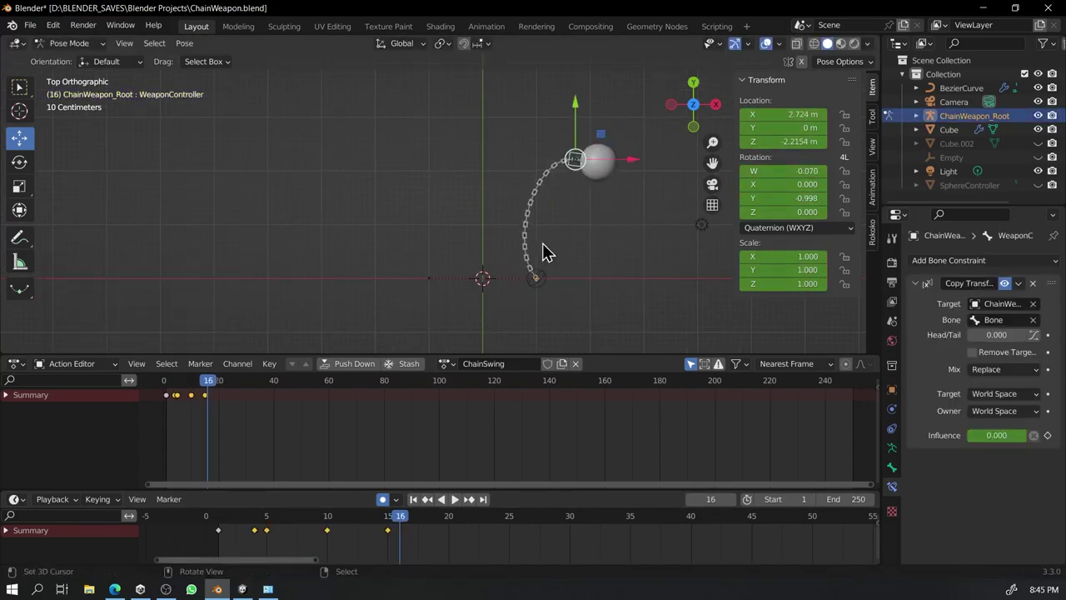
{"action": "left_click", "coordinate": [1047, 436]}
{"action": "key", "text": "Right"}
{"action": "left_click_drag", "start_coordinate": [999, 435], "coordinate": [1051, 435]}
Step back to frame 9 and play the swing with the viewport overlays hidden.
{"action": "key", "text": "Left"}
{"action": "key", "text": "Left"}
{"action": "key", "text": "Left"}
{"action": "key", "text": "Left"}
{"action": "key", "text": "Left"}
{"action": "key", "text": "Left"}
{"action": "key", "text": "Left"}
{"action": "key", "text": "Left"}
{"action": "key", "text": "Left"}
{"action": "scroll", "coordinate": [458, 181], "scroll_direction": "down", "scroll_amount": 7}
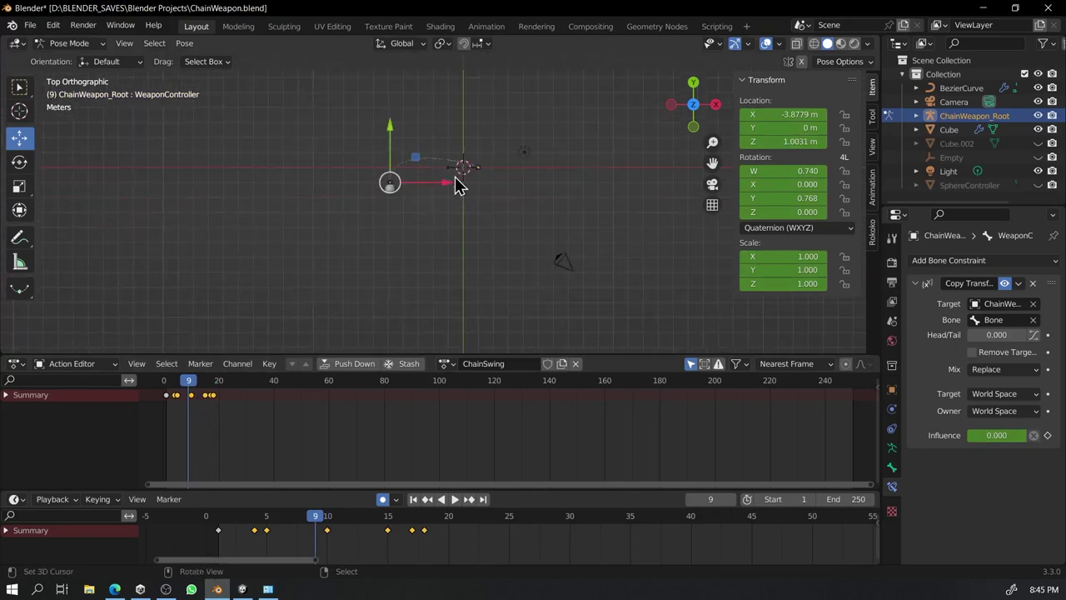
{"action": "key", "text": "space"}
{"action": "left_click", "coordinate": [766, 44]}
{"action": "key", "text": "space"}
Set the animation's end frame to 20, replay the swing and return to frame 1.
{"action": "left_click", "coordinate": [843, 499]}
{"action": "type", "text": "20"}
{"action": "key", "text": "Return"}
{"action": "key", "text": "space"}
{"action": "key", "text": "space"}
{"action": "key", "text": "shift+Left"}
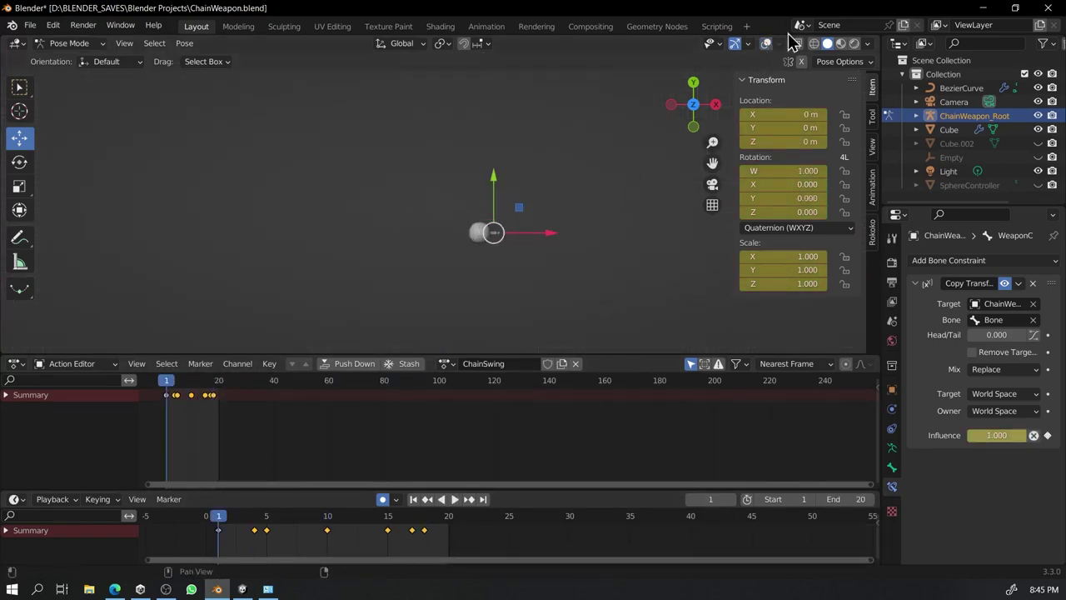
Show the viewport overlays again and calculate the WeaponController's motion path over the scene frame range, using bone heads.
{"action": "left_click", "coordinate": [766, 43]}
{"action": "left_click", "coordinate": [185, 46]}
{"action": "mouse_move", "coordinate": [242, 221]}
{"action": "left_click", "coordinate": [371, 225]}
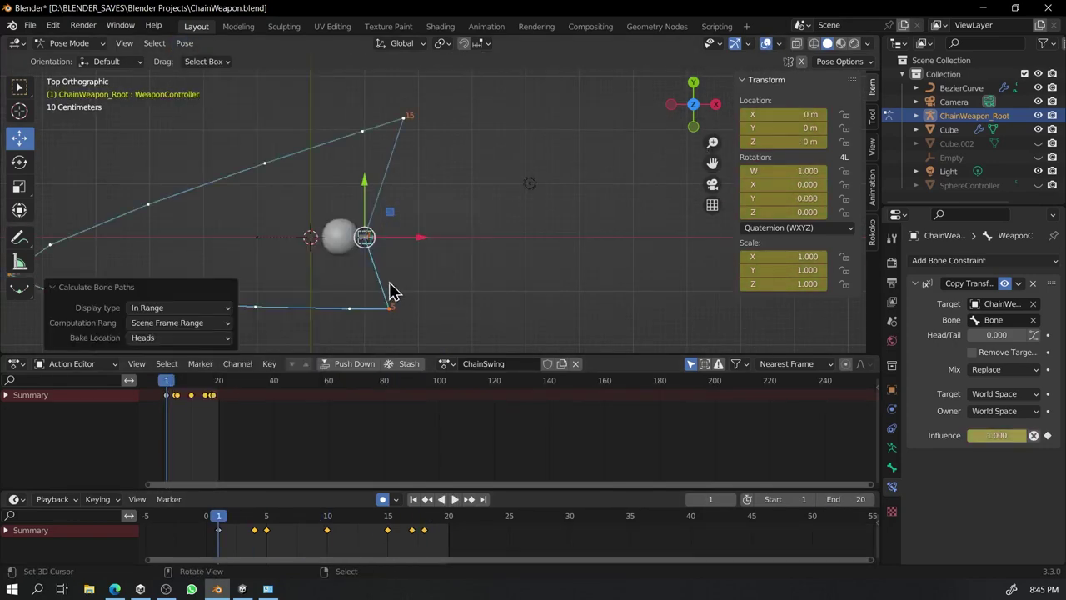
Move and rotate the WeaponController bone on in-between frames up to frame 8 to round out its motion path.
{"action": "key", "text": "space"}
{"action": "middle_click_drag", "start_coordinate": [373, 246], "coordinate": [446, 160], "text": "shift"}
{"action": "scroll", "coordinate": [446, 160], "scroll_direction": "up", "scroll_amount": 2}
{"action": "key", "text": "g"}
{"action": "left_click", "coordinate": [385, 263]}
{"action": "key", "text": "r"}
{"action": "left_click", "coordinate": [467, 250]}
{"action": "key", "text": "Right"}
{"action": "middle_click_drag", "start_coordinate": [368, 223], "coordinate": [435, 244], "text": "shift"}
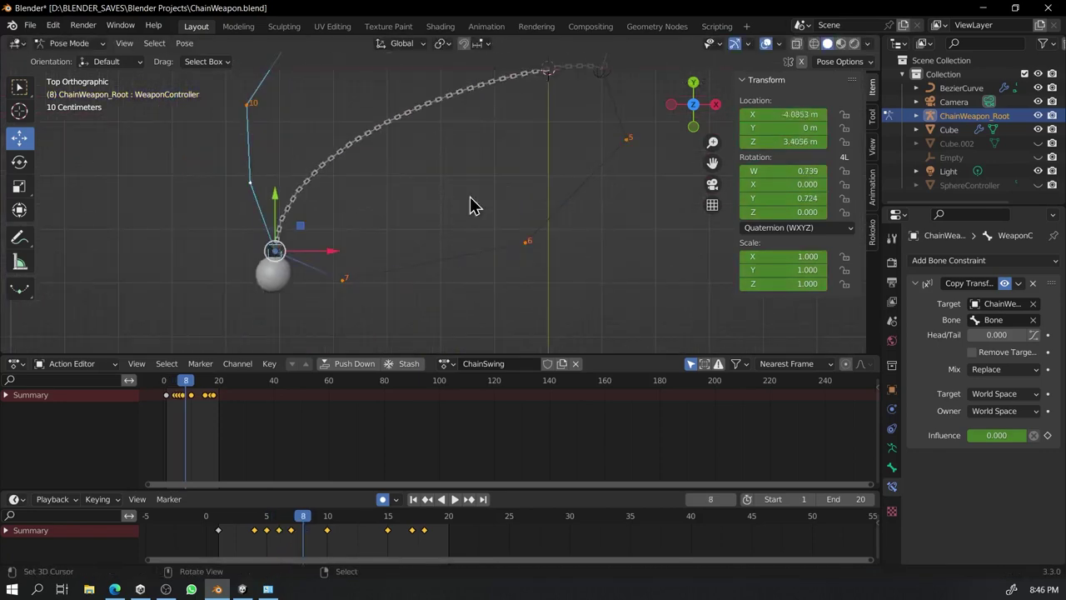
{"action": "key", "text": "g"}
{"action": "left_click", "coordinate": [431, 257]}
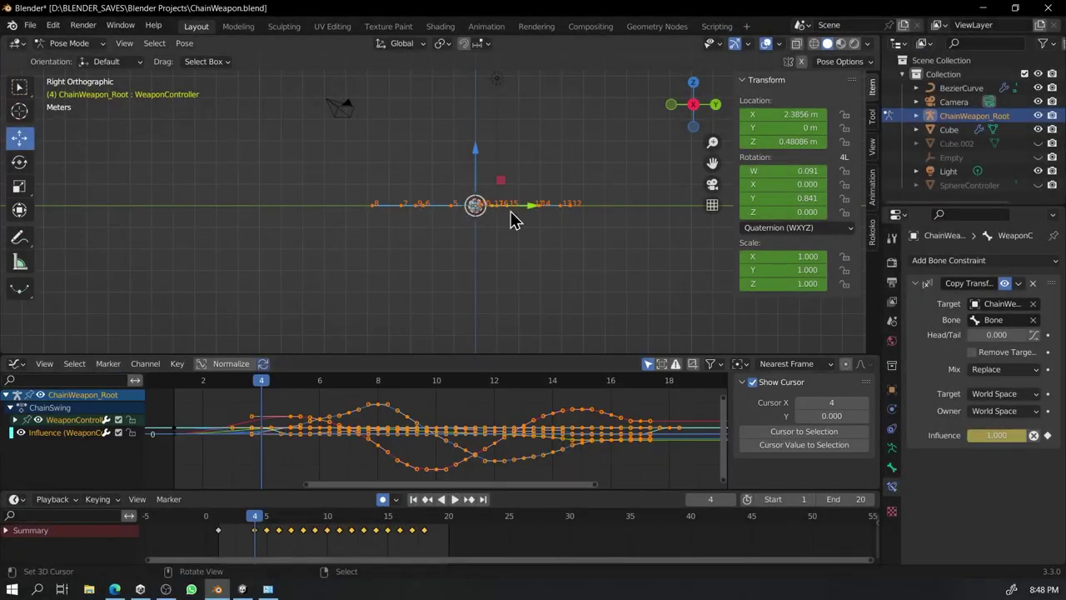
{"action": "middle_click_drag", "start_coordinate": [399, 217], "coordinate": [496, 258]}
{"action": "left_click", "coordinate": [495, 258]}
{"action": "scroll", "coordinate": [495, 258], "scroll_direction": "down", "scroll_amount": 2}
{"action": "key", "text": "Right"}
{"action": "key", "text": "Right"}
{"action": "key", "text": "g"}
{"action": "key", "text": "z"}
{"action": "right_click", "coordinate": [444, 272]}
Expand the WeaponController's animation channels and isolate its Y Location curve in the Graph Editor.
{"action": "left_click", "coordinate": [15, 418]}
{"action": "scroll", "coordinate": [36, 444], "scroll_direction": "down", "scroll_amount": 2}
{"action": "scroll", "coordinate": [36, 444], "scroll_direction": "up", "scroll_amount": 1}
{"action": "left_click", "coordinate": [52, 434]}
{"action": "key", "text": "shift+h"}
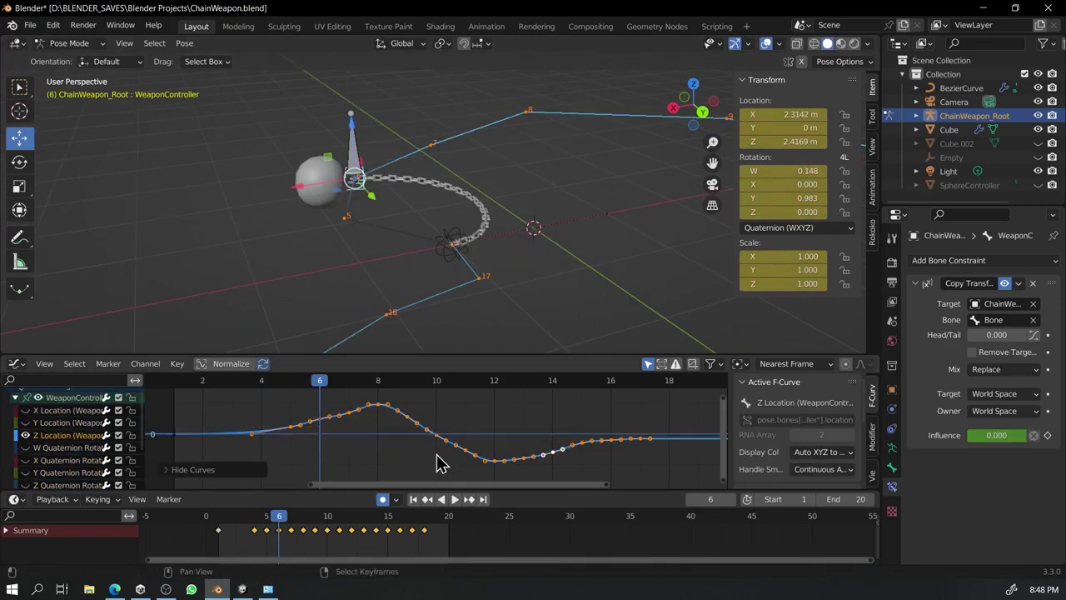
{"action": "left_click", "coordinate": [66, 423]}
{"action": "key", "text": "shift+h"}
Rotate all keyframes of the Y Location curve to tilt the swing, and play the animation to check it.
{"action": "scroll", "coordinate": [444, 455], "scroll_direction": "down", "scroll_amount": 7}
{"action": "key", "text": "a"}
{"action": "key", "text": "r"}
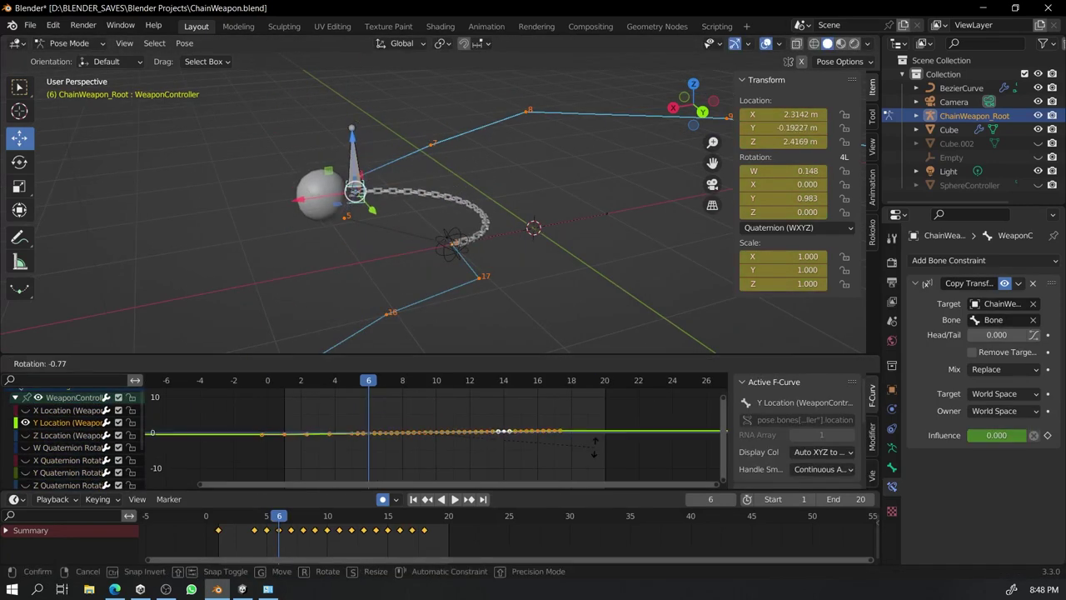
{"action": "left_click", "coordinate": [592, 452]}
{"action": "key", "text": "space"}
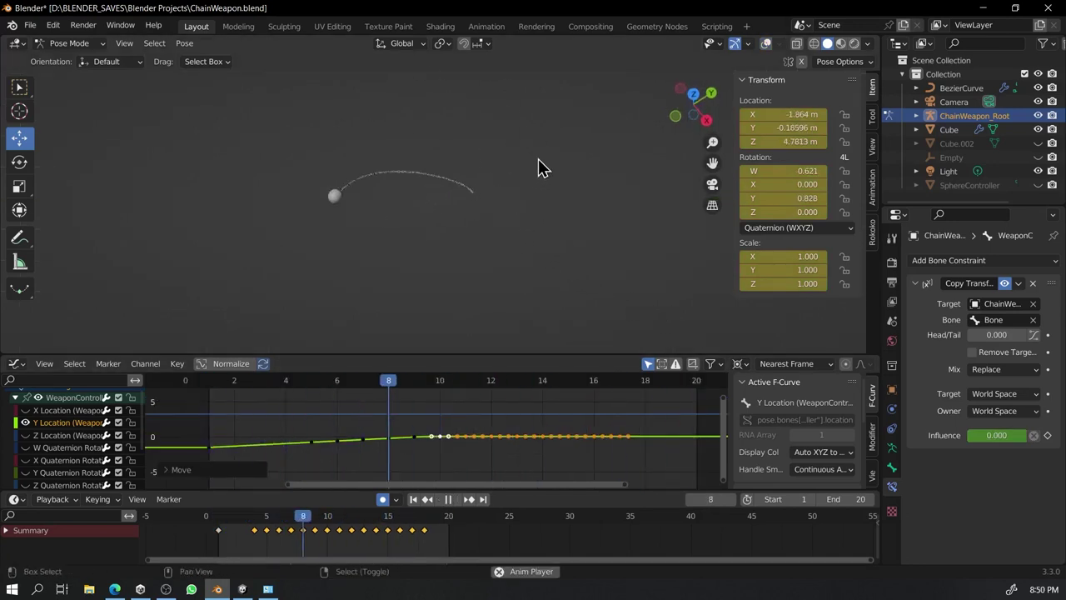
{"action": "middle_click_drag", "start_coordinate": [540, 266], "coordinate": [592, 233]}
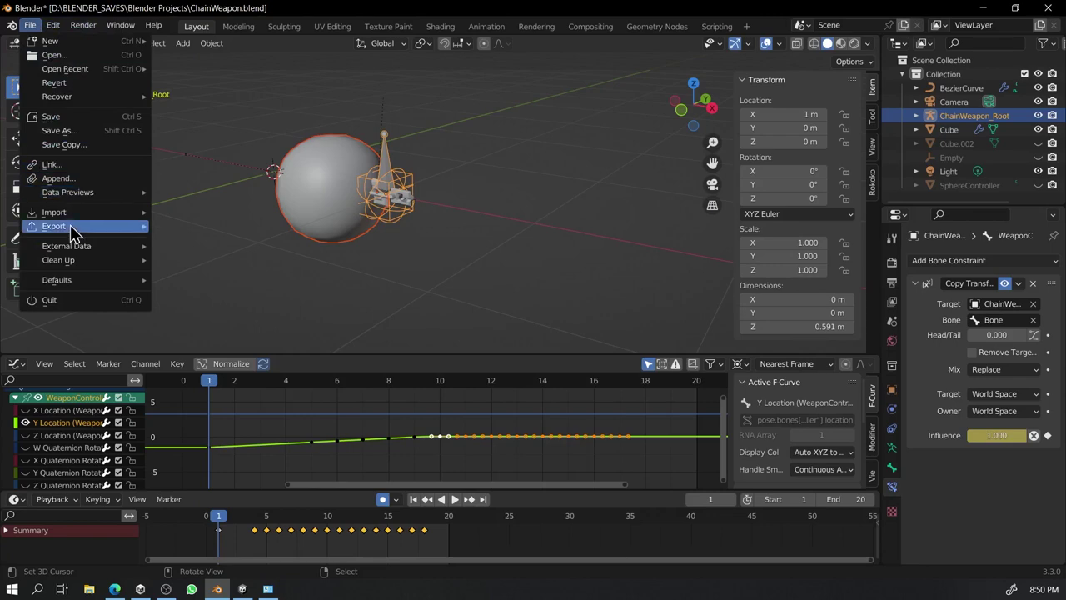
Start an FBX export limited to selected objects, including only the Armature and Mesh object types.
{"action": "mouse_move", "coordinate": [70, 226]}
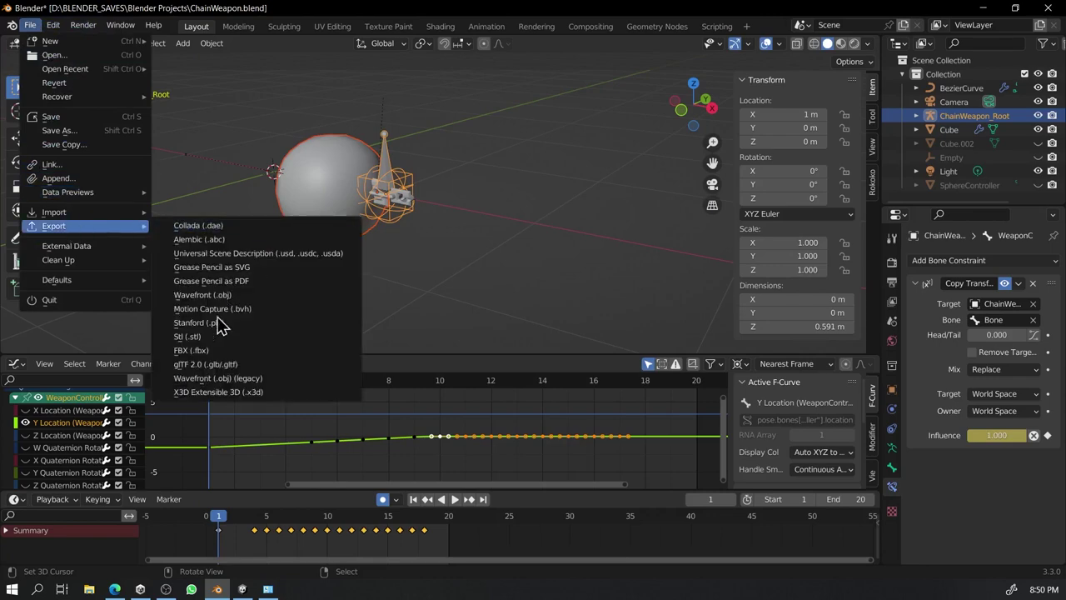
{"action": "left_click", "coordinate": [190, 353]}
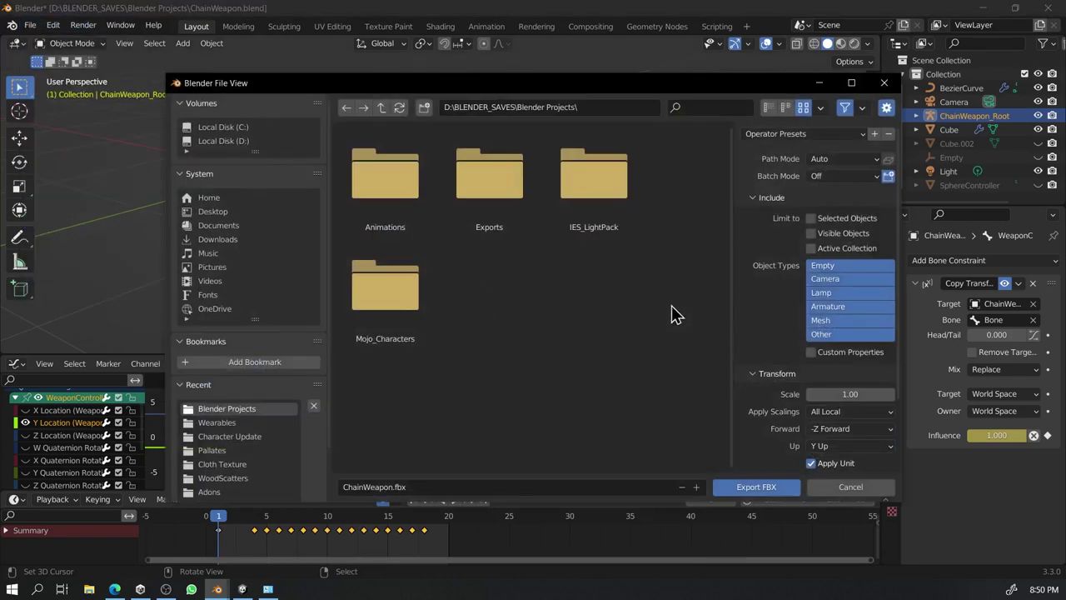
{"action": "left_click", "coordinate": [784, 138]}
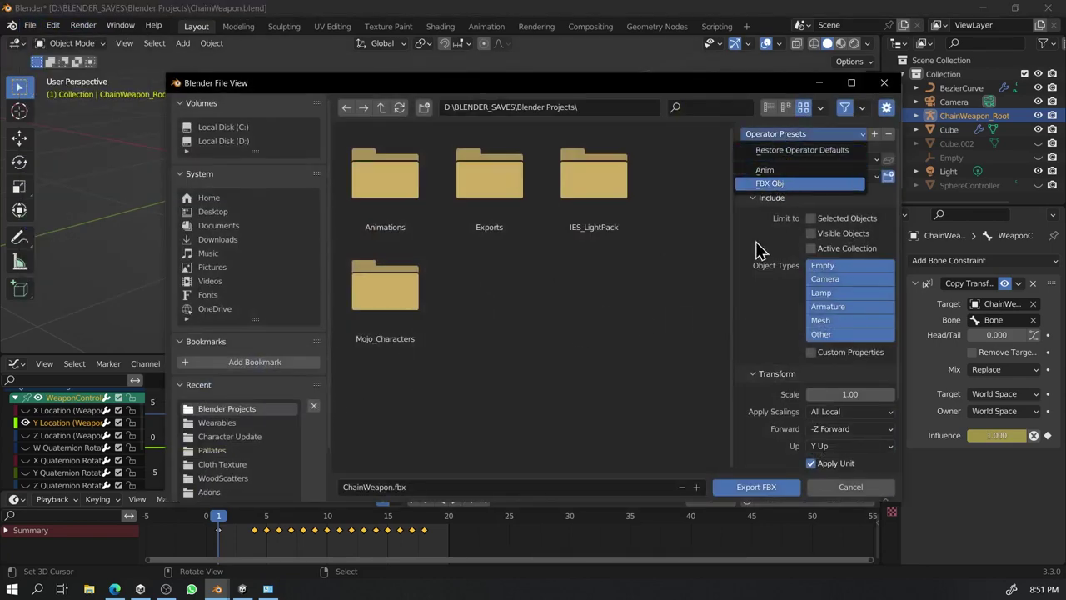
{"action": "left_click", "coordinate": [811, 219]}
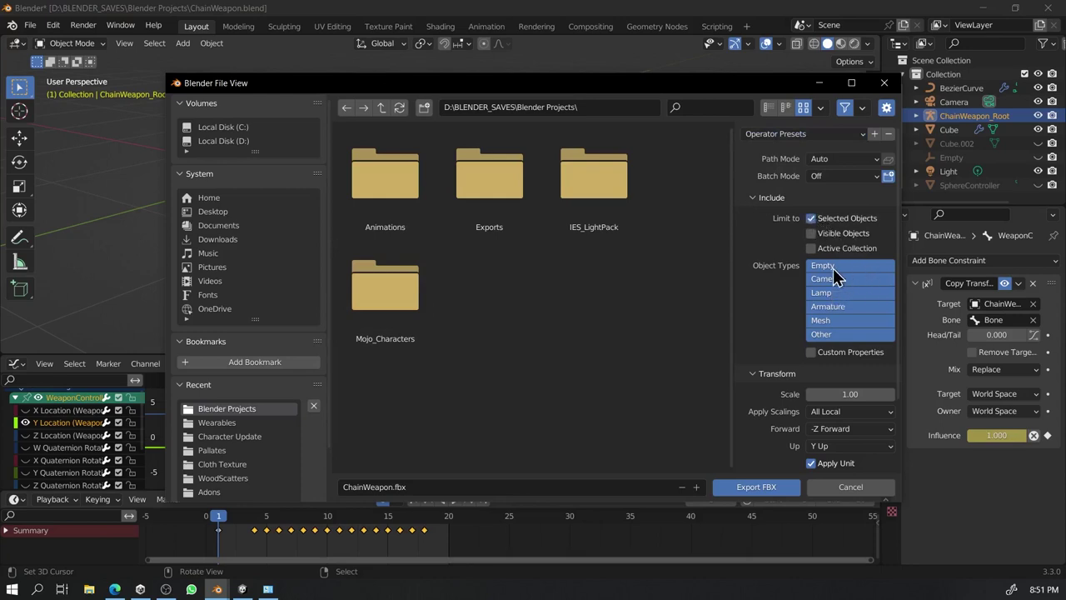
{"action": "left_click", "coordinate": [837, 309]}
{"action": "left_click", "coordinate": [835, 319], "text": "shift"}
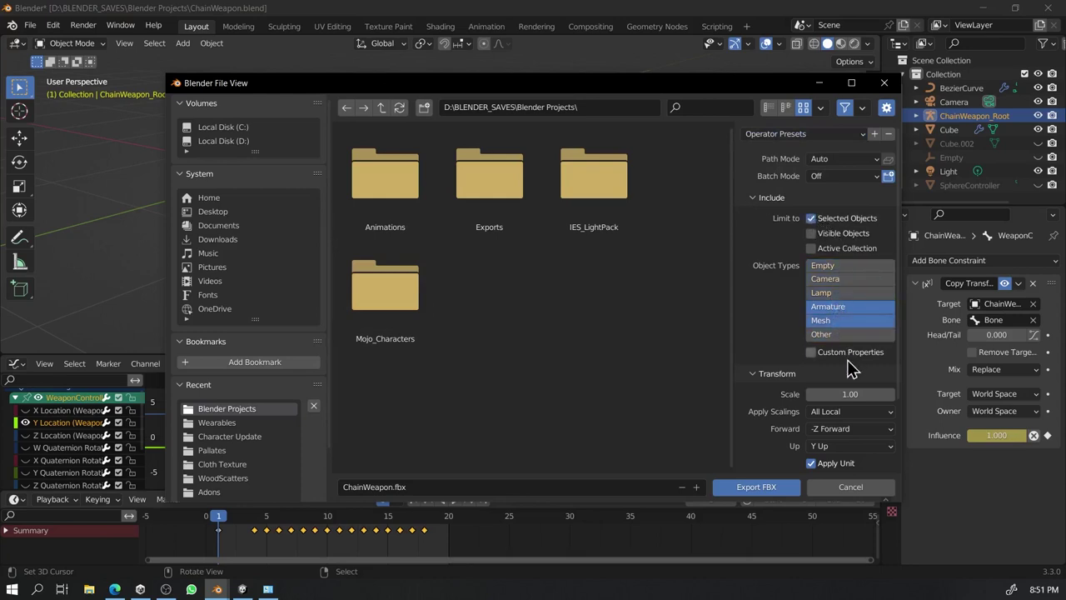
Set the FBX forward axis to Z Forward and expand the Bake Animation and Armature export options.
{"action": "scroll", "coordinate": [845, 385], "scroll_direction": "down", "scroll_amount": 2}
{"action": "scroll", "coordinate": [845, 385], "scroll_direction": "down", "scroll_amount": 2}
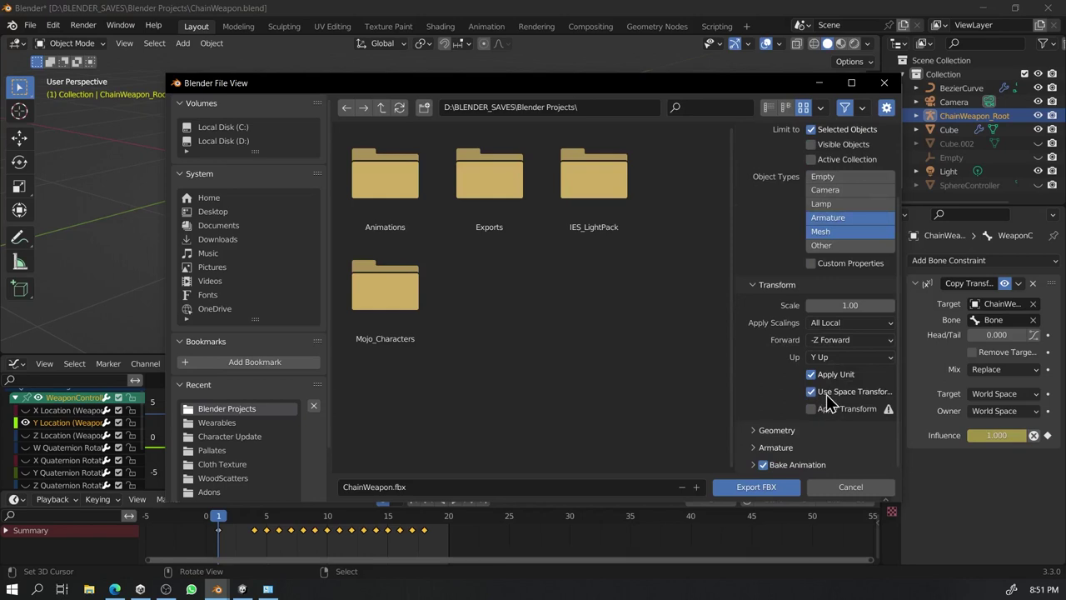
{"action": "left_click", "coordinate": [831, 341]}
{"action": "left_click", "coordinate": [829, 387]}
{"action": "left_click", "coordinate": [798, 465]}
{"action": "scroll", "coordinate": [801, 461], "scroll_direction": "down", "scroll_amount": 3}
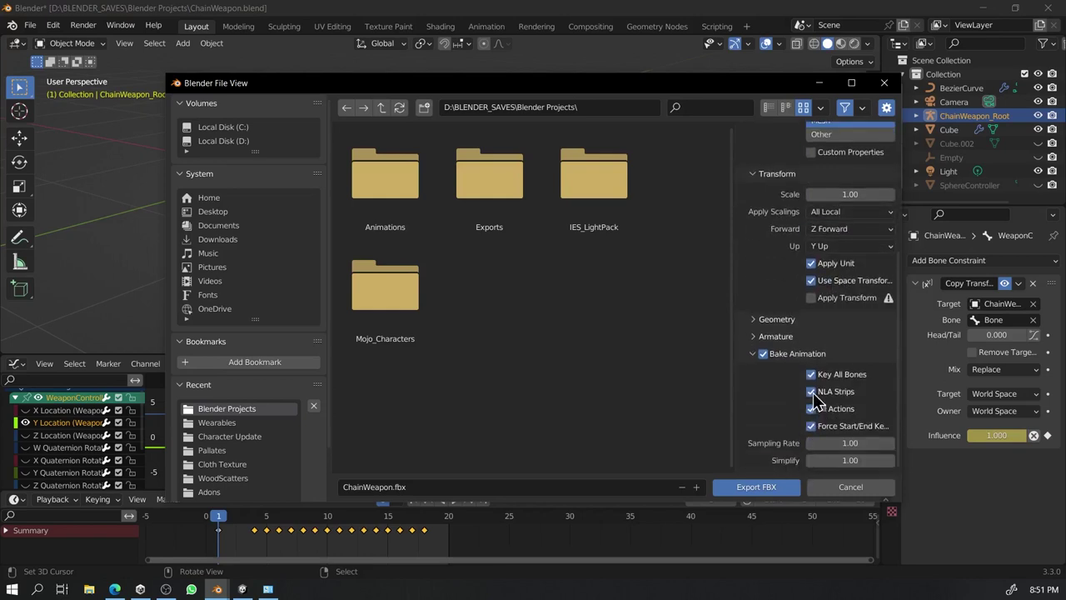
{"action": "left_click", "coordinate": [789, 336]}
{"action": "scroll", "coordinate": [812, 439], "scroll_direction": "down", "scroll_amount": 2}
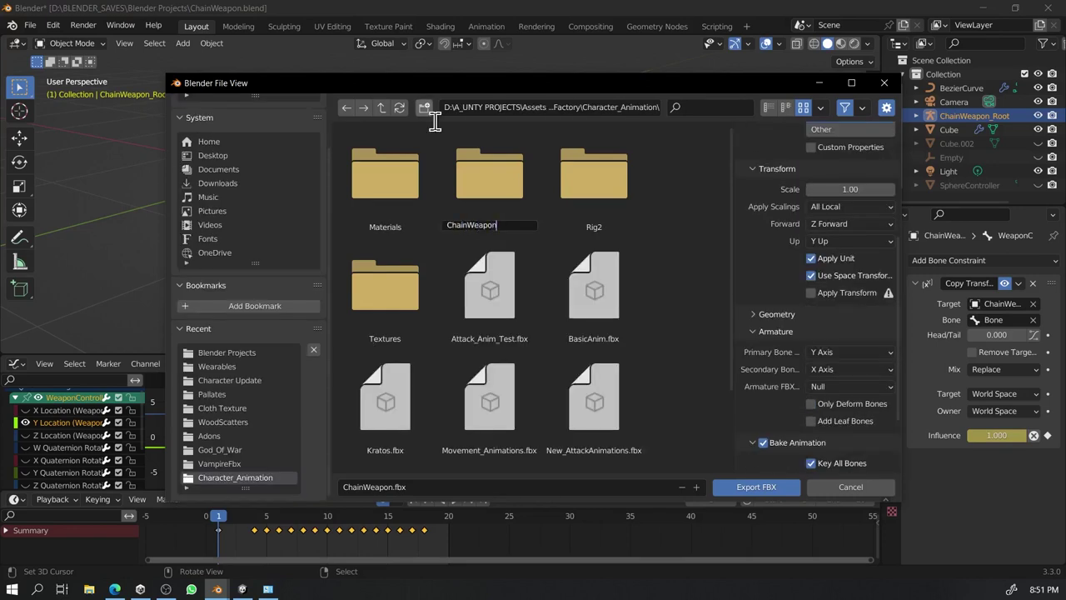
Create a ChainWeapon folder inside Character_Animation and export ChainWeapon.fbx into it.
{"action": "key", "text": "Return"}
{"action": "double_click", "coordinate": [398, 209]}
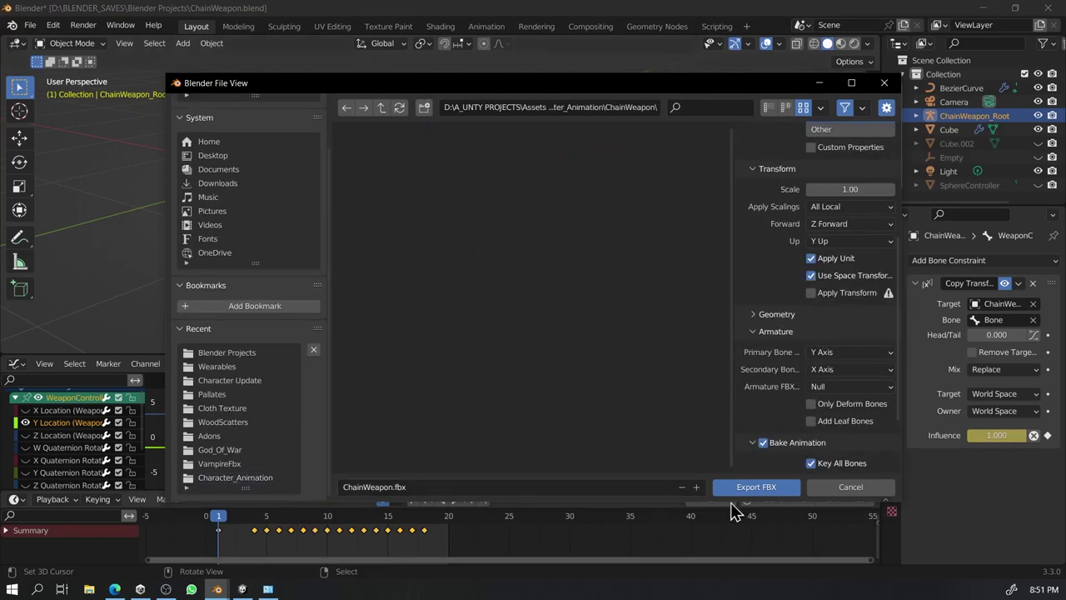
{"action": "left_click", "coordinate": [750, 491]}
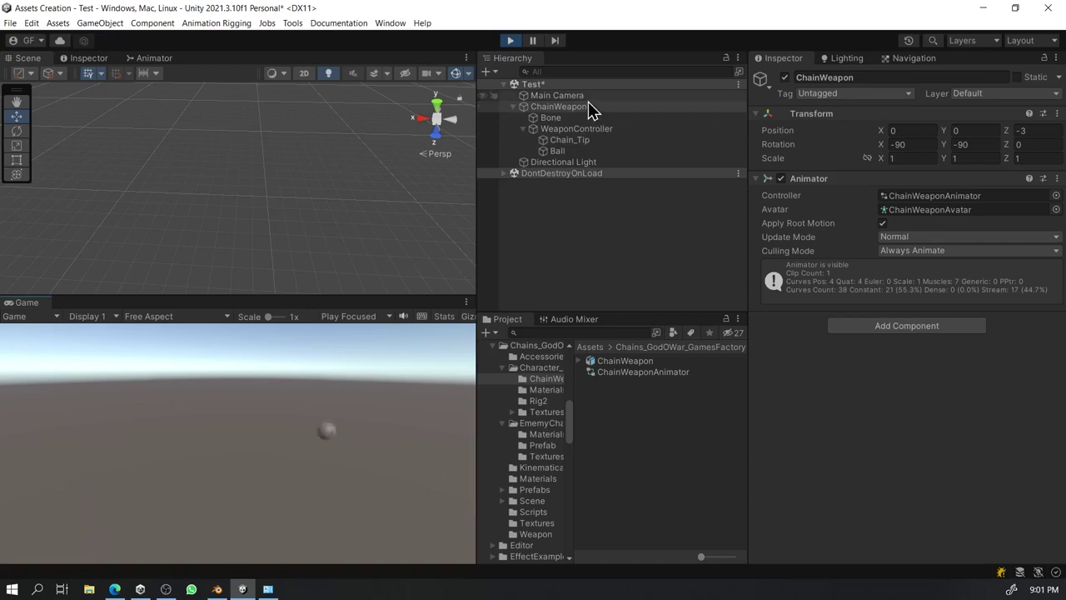
In Unity, select the Main Camera and move it along its Z axis to reframe the swinging weapon.
{"action": "left_click", "coordinate": [557, 95]}
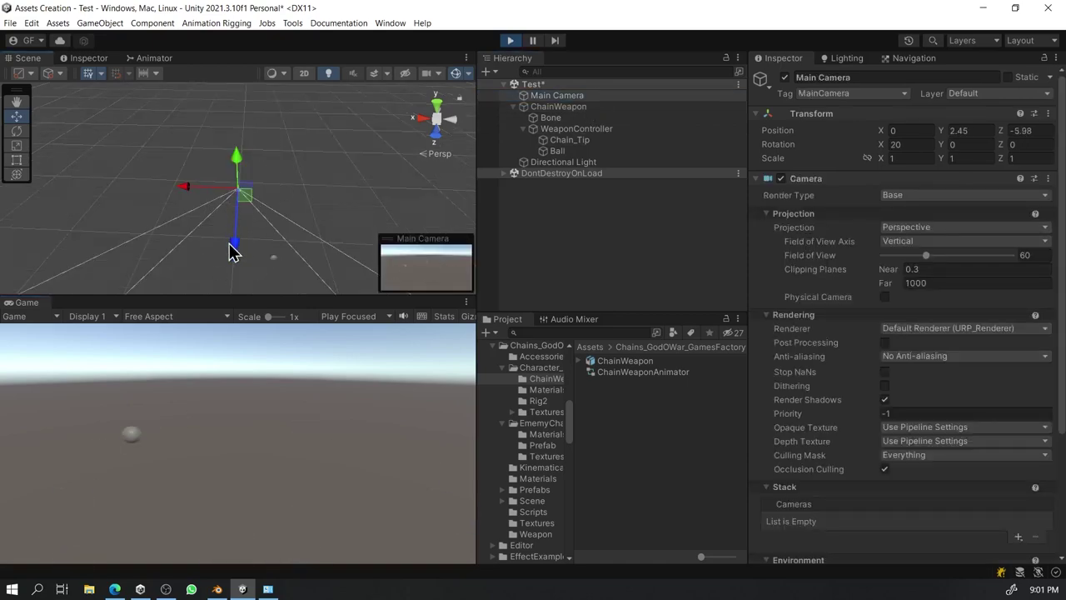
{"action": "left_click_drag", "start_coordinate": [230, 244], "coordinate": [249, 210]}
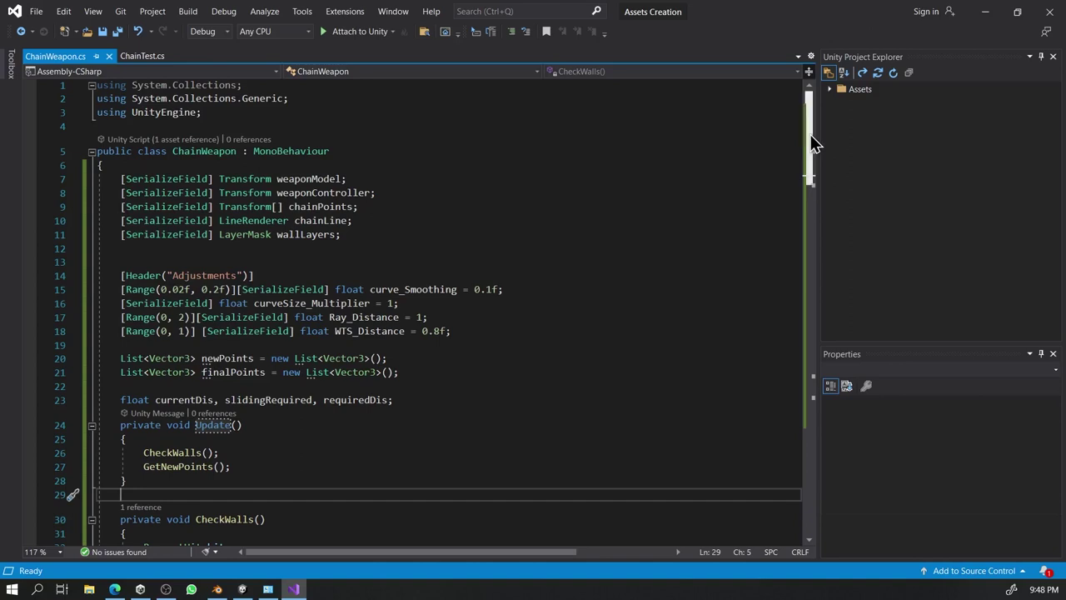
In Visual Studio, examine the ChainWeapon script's serialized fields and its Update and CheckWalls methods.
{"action": "scroll", "coordinate": [803, 148], "scroll_direction": "down", "scroll_amount": 4}
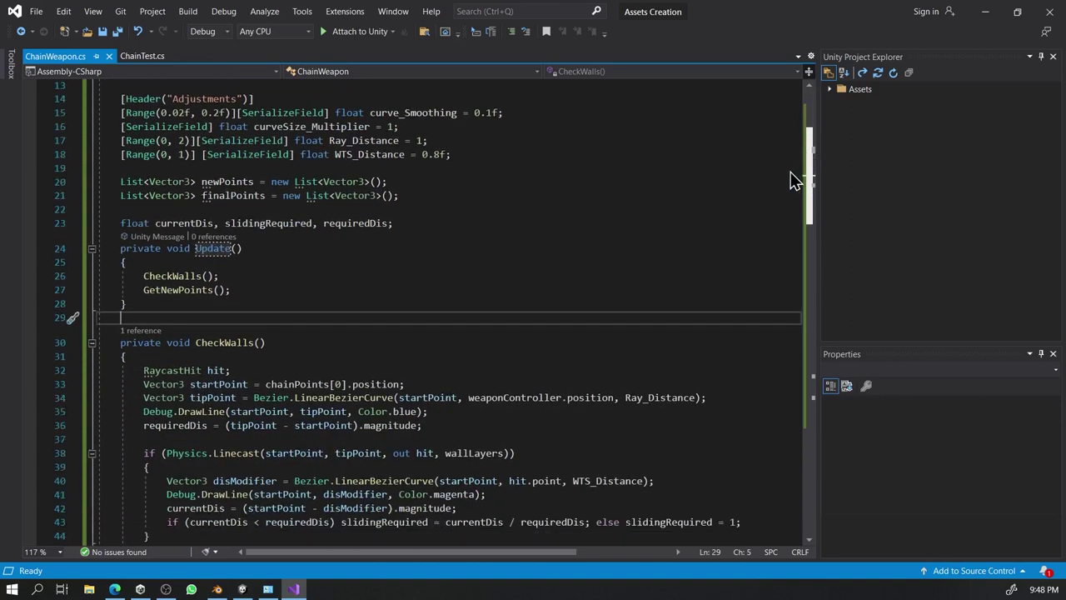
{"action": "left_click", "coordinate": [249, 276]}
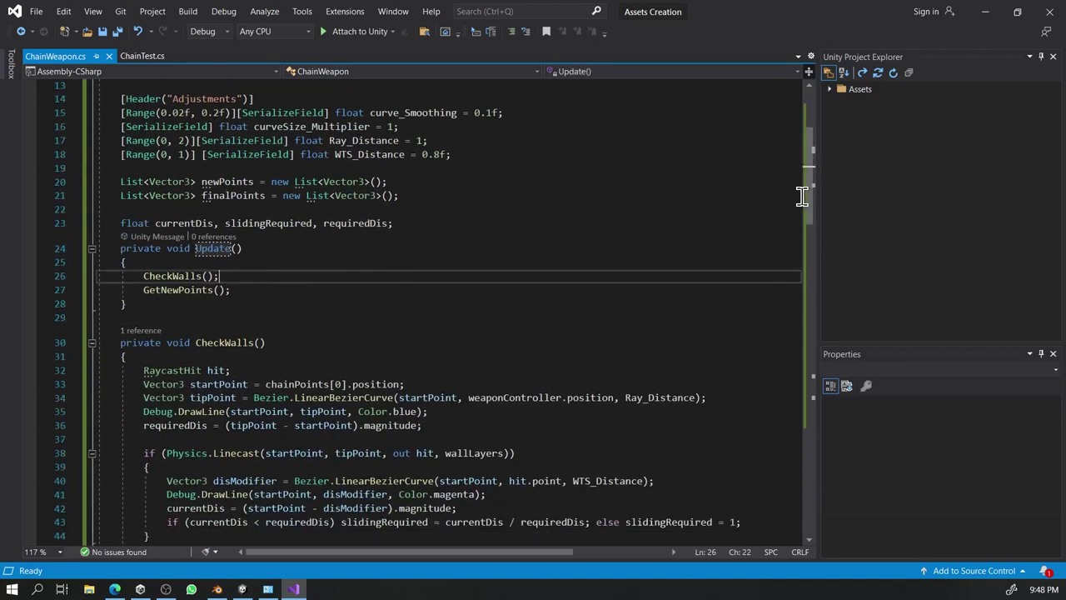
{"action": "left_click", "coordinate": [555, 244]}
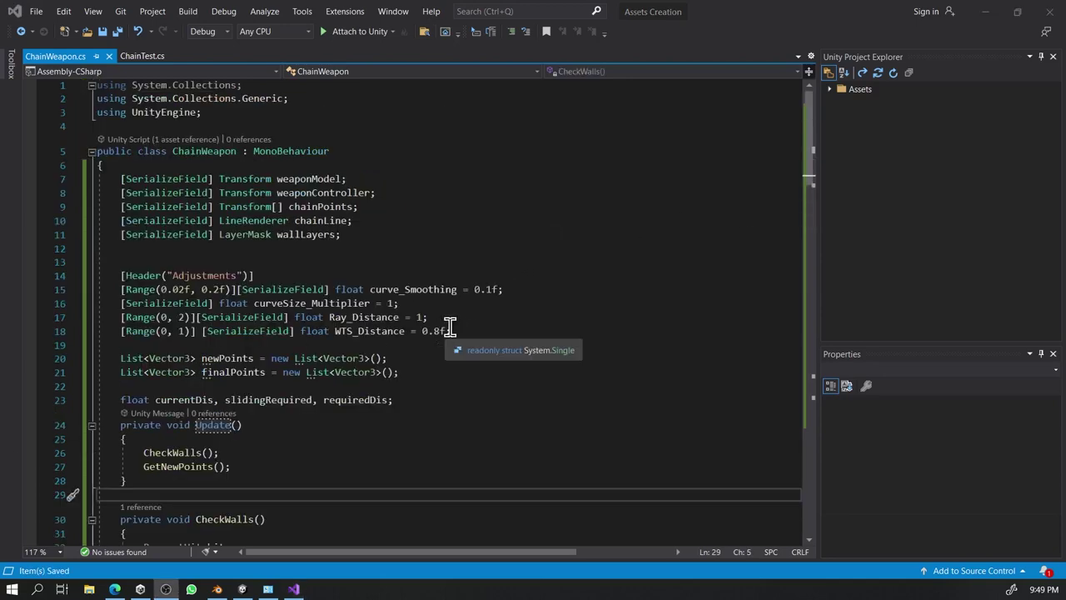
{"action": "scroll", "coordinate": [474, 306], "scroll_direction": "down", "scroll_amount": 6}
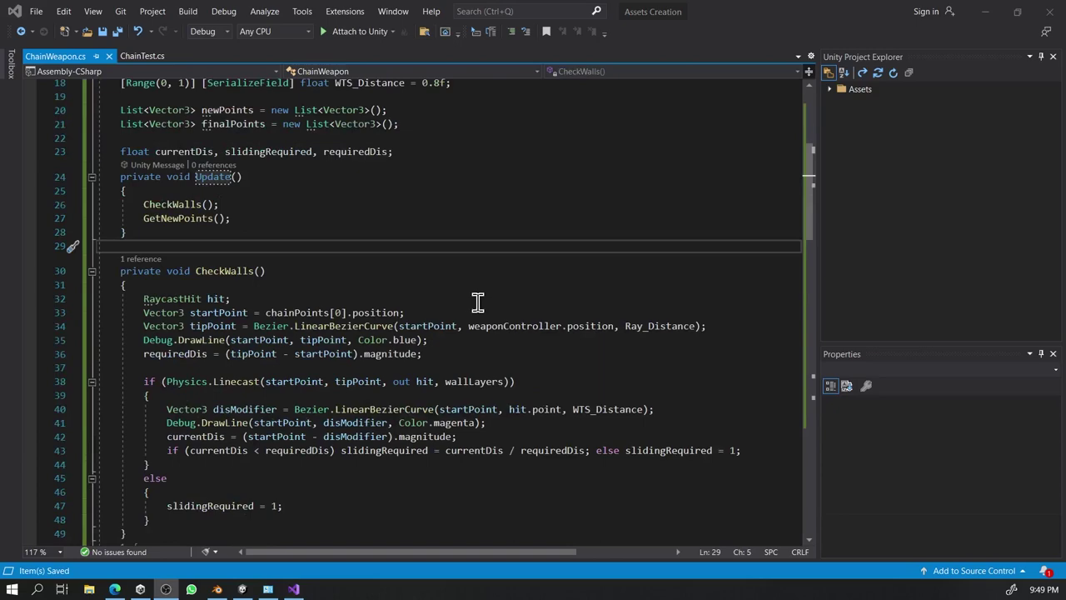
{"action": "scroll", "coordinate": [478, 302], "scroll_direction": "down", "scroll_amount": 1}
{"action": "scroll", "coordinate": [479, 303], "scroll_direction": "down", "scroll_amount": 1}
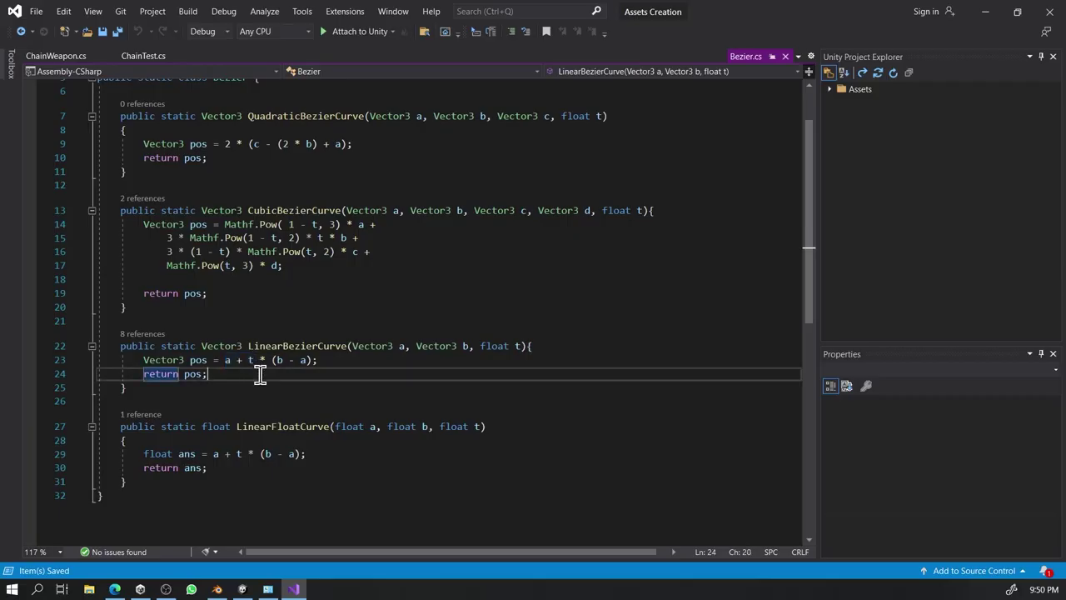
Examine the LinearBezierCurve formula and its returned position in Bezier.cs.
{"action": "left_click_drag", "start_coordinate": [265, 359], "coordinate": [308, 363]}
{"action": "left_click", "coordinate": [329, 404]}
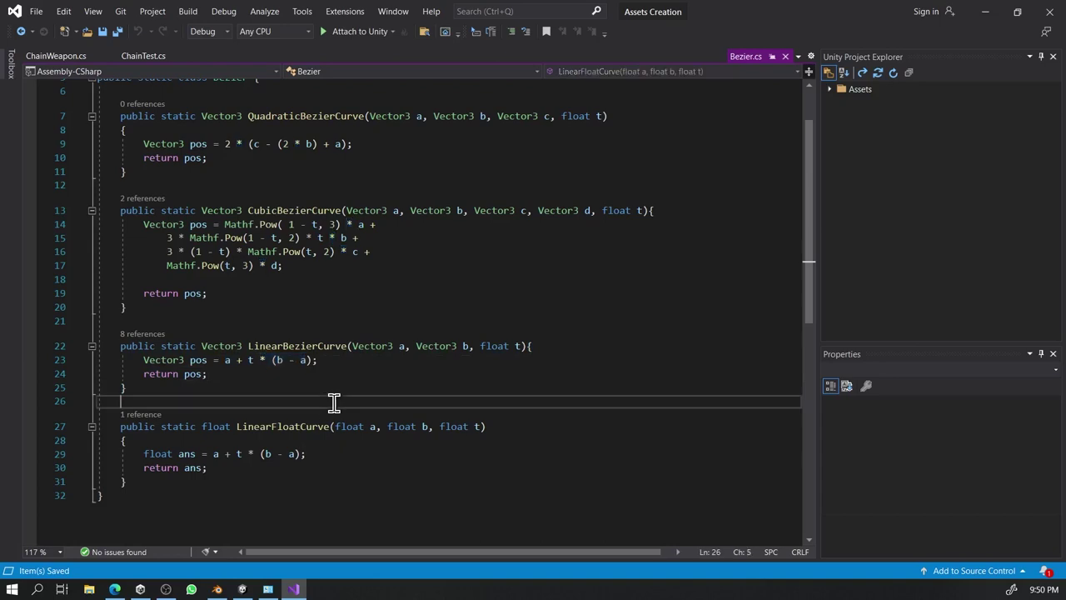
{"action": "double_click", "coordinate": [191, 374]}
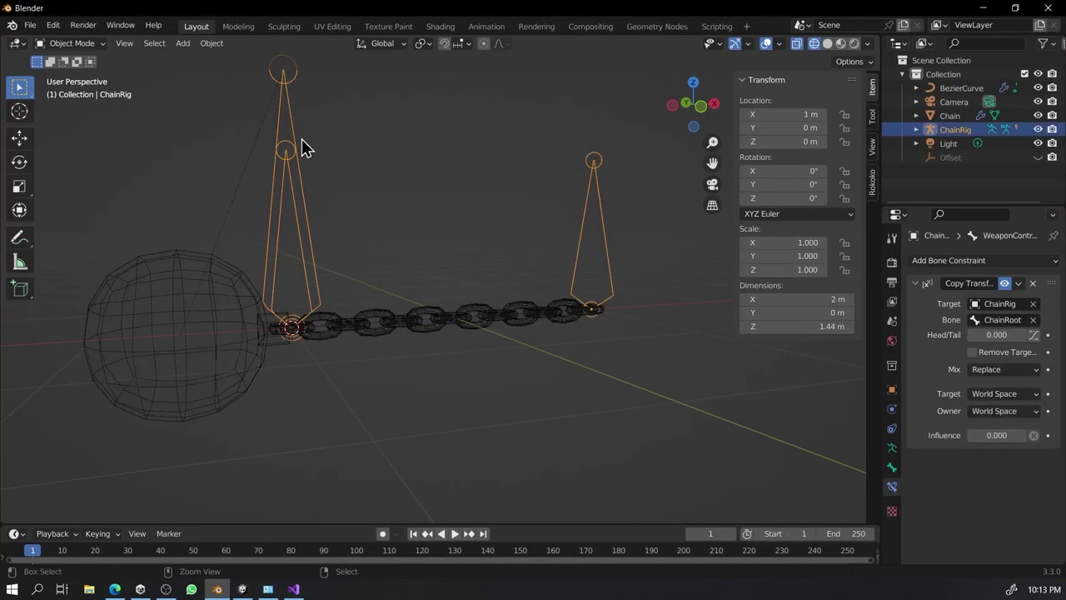
In Blender, try moving and rotating the WeaponController and moving the ChainTip bone in Pose Mode, cancelling each transform.
{"action": "key", "text": "ctrl+Tab"}
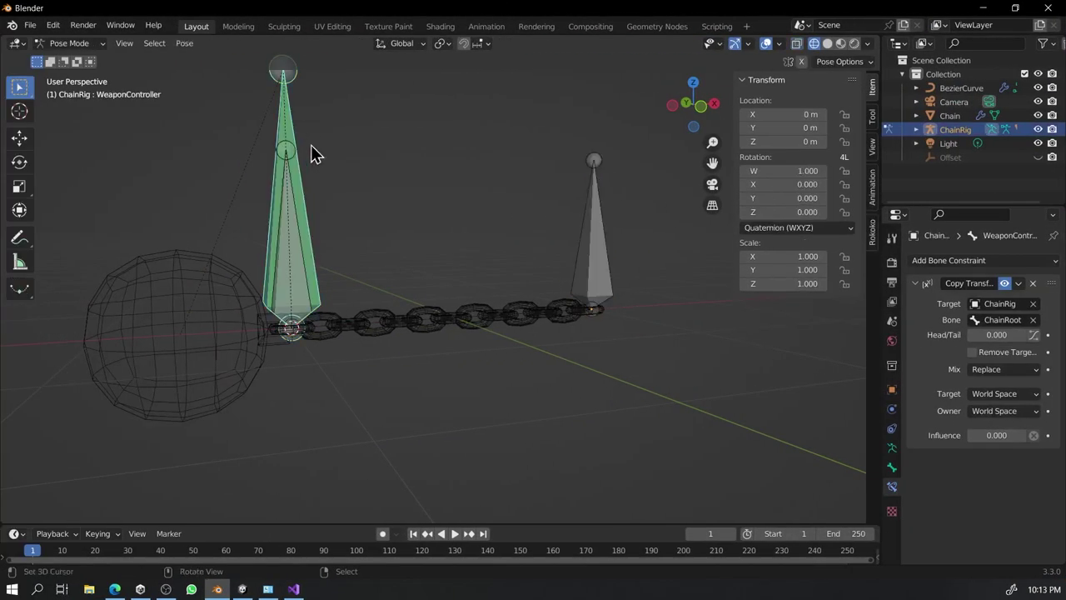
{"action": "key", "text": "g"}
{"action": "right_click", "coordinate": [402, 333]}
{"action": "right_click", "coordinate": [308, 280]}
{"action": "key", "text": "g"}
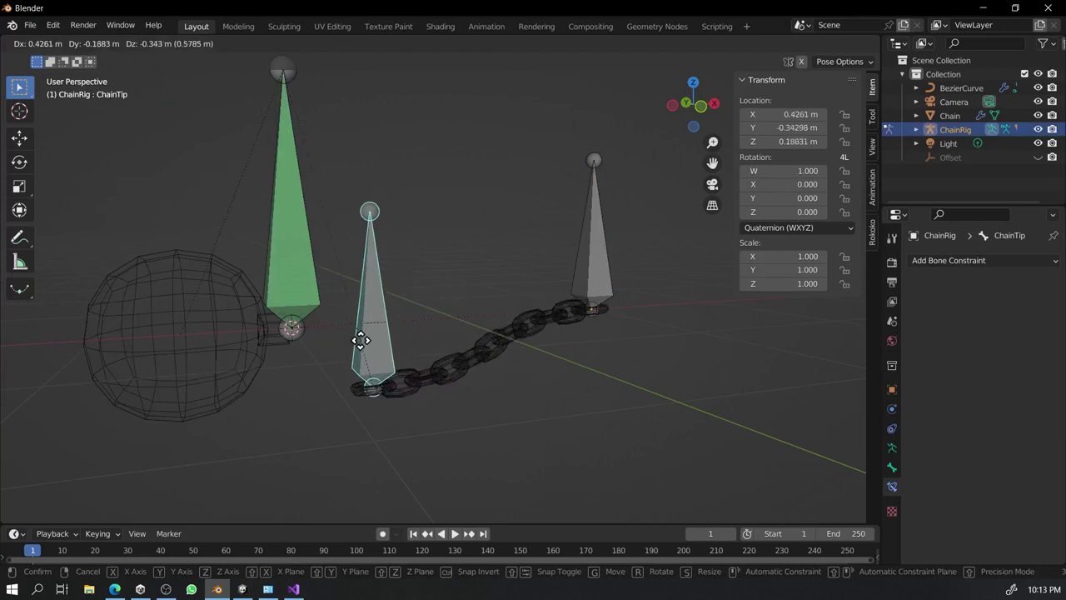
{"action": "right_click", "coordinate": [362, 341]}
{"action": "right_click", "coordinate": [297, 195]}
{"action": "scroll", "coordinate": [297, 196], "scroll_direction": "down", "scroll_amount": 2}
{"action": "middle_click_drag", "start_coordinate": [297, 196], "coordinate": [357, 305]}
{"action": "key", "text": "g"}
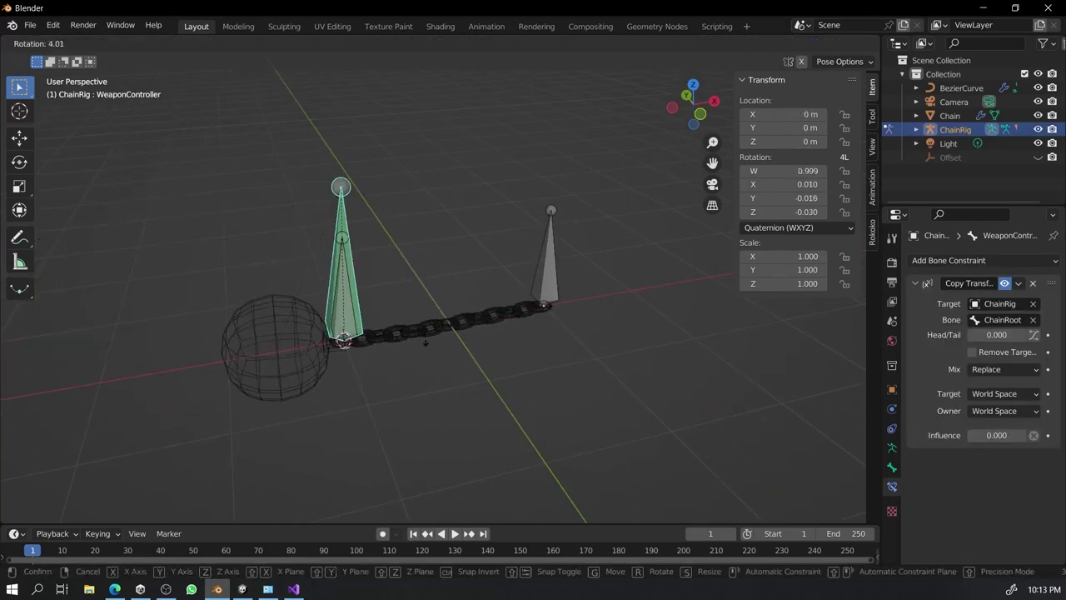
{"action": "key", "text": "Escape"}
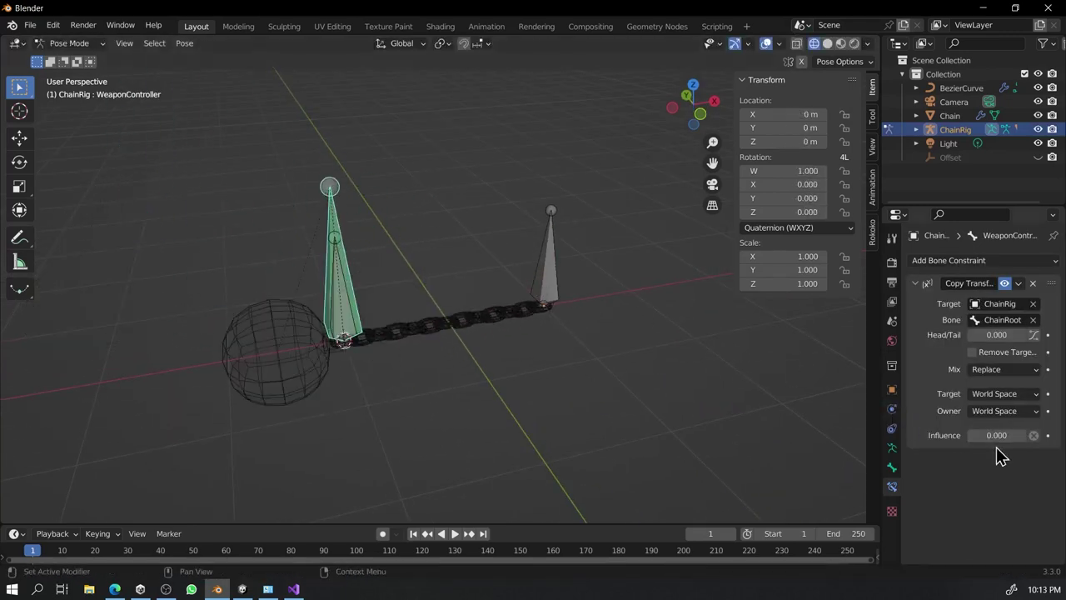
Try changing the WeaponController's Copy Transforms influence, put it back to 0, and return the rig to Object Mode.
{"action": "left_click_drag", "start_coordinate": [995, 435], "coordinate": [969, 436]}
{"action": "middle_click_drag", "start_coordinate": [496, 318], "coordinate": [462, 331]}
{"action": "key", "text": "ctrl+Tab"}
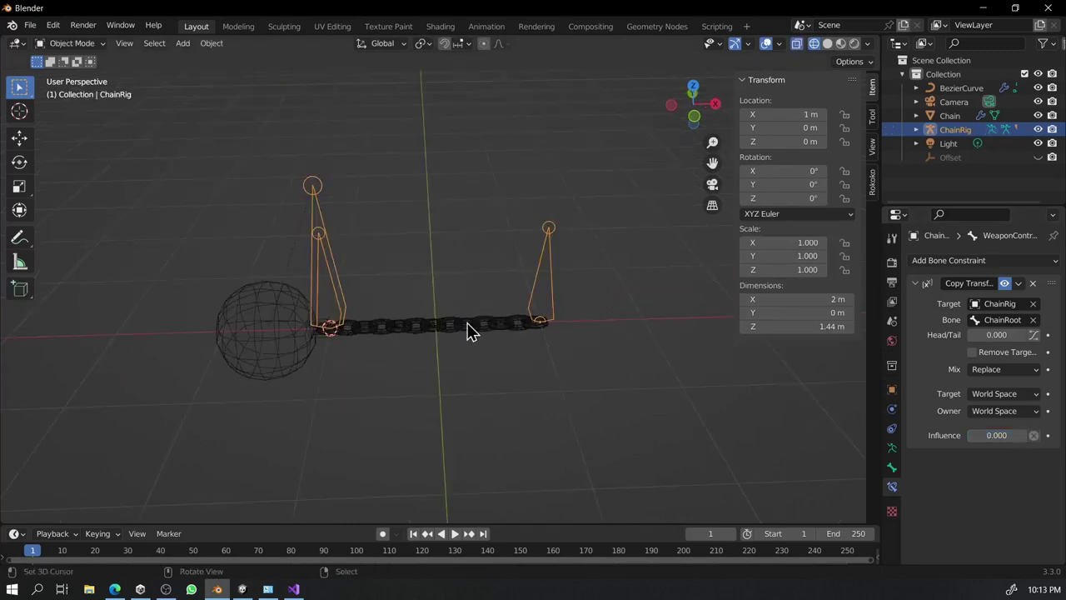
{"action": "key", "text": "shift+c"}
{"action": "scroll", "coordinate": [447, 331], "scroll_direction": "up", "scroll_amount": 3}
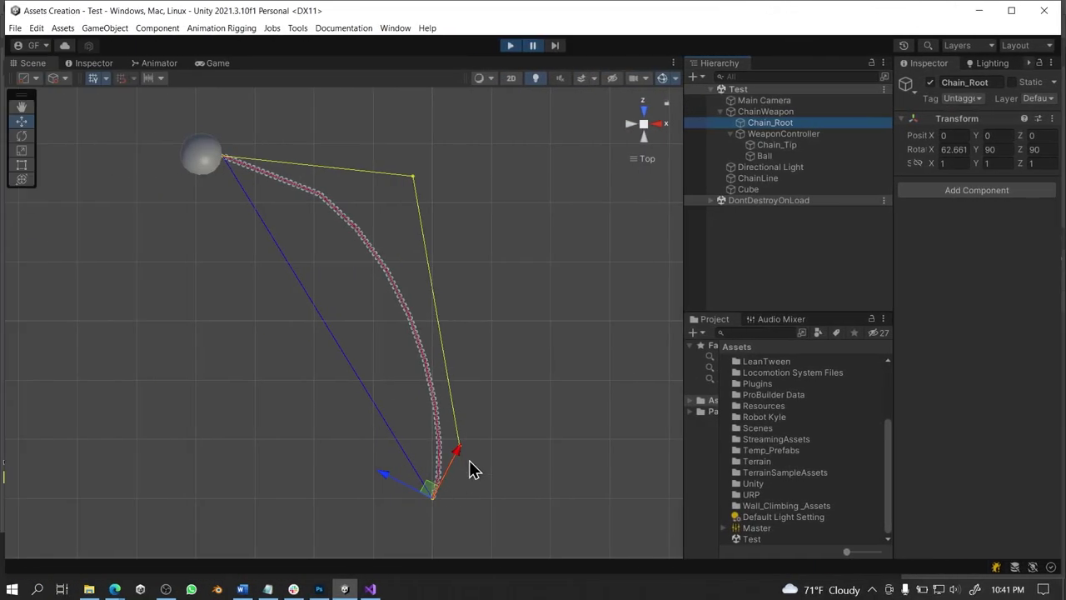
In the paused Unity scene, examine the chain curve near Chain_Root, and select and frame Chain_Tip.
{"action": "middle_click_drag", "start_coordinate": [464, 468], "coordinate": [460, 385]}
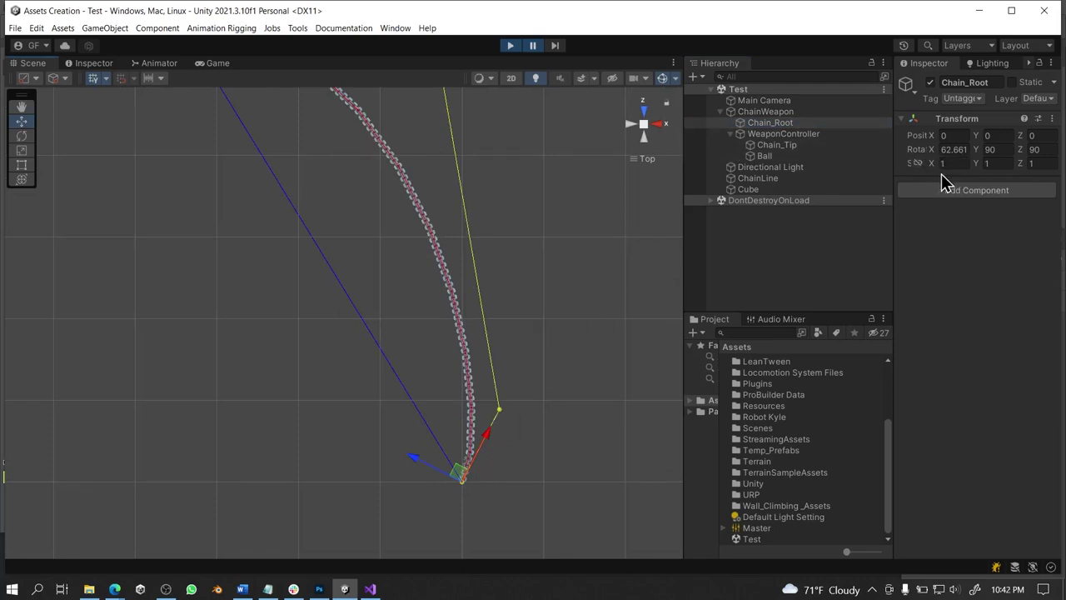
{"action": "middle_click_drag", "start_coordinate": [609, 225], "coordinate": [605, 256]}
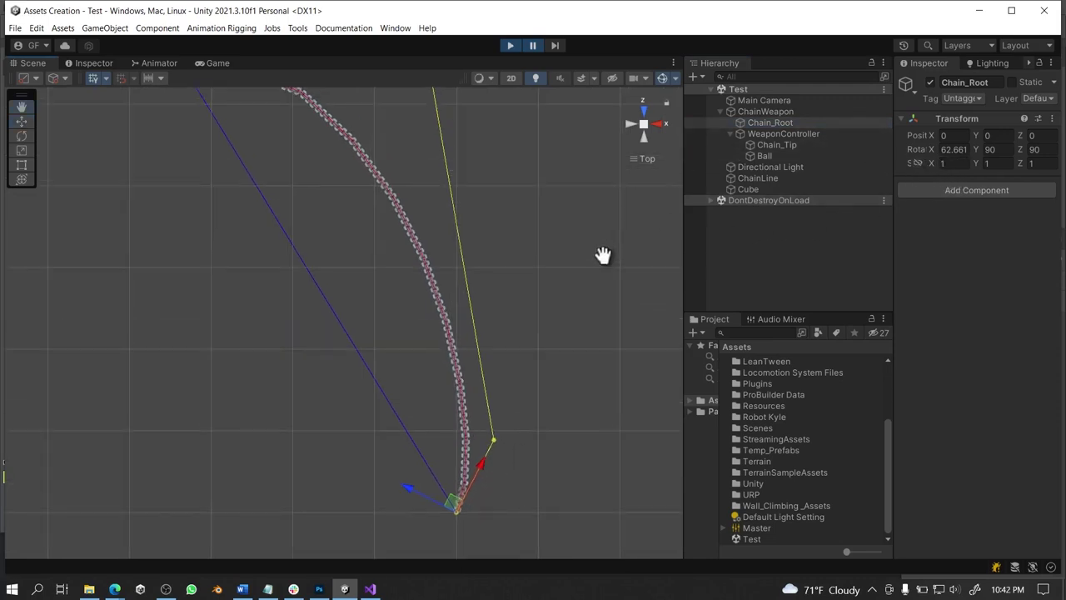
{"action": "left_click", "coordinate": [774, 148]}
{"action": "key", "text": "f"}
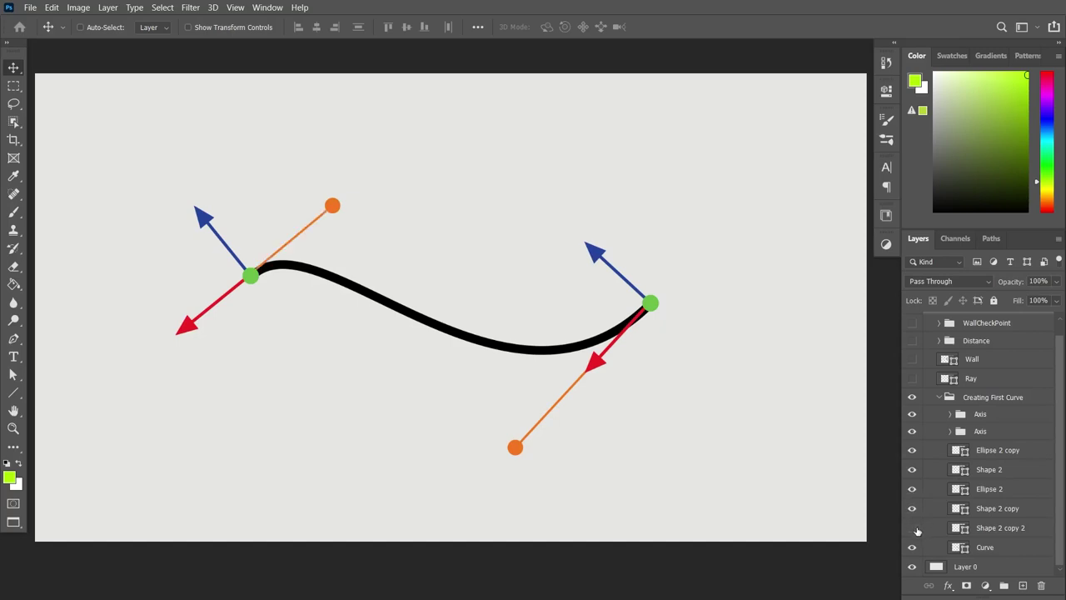
In Photoshop, show the Shape 2 copy 2 layer in the Creating First Curve group.
{"action": "left_click", "coordinate": [912, 527]}
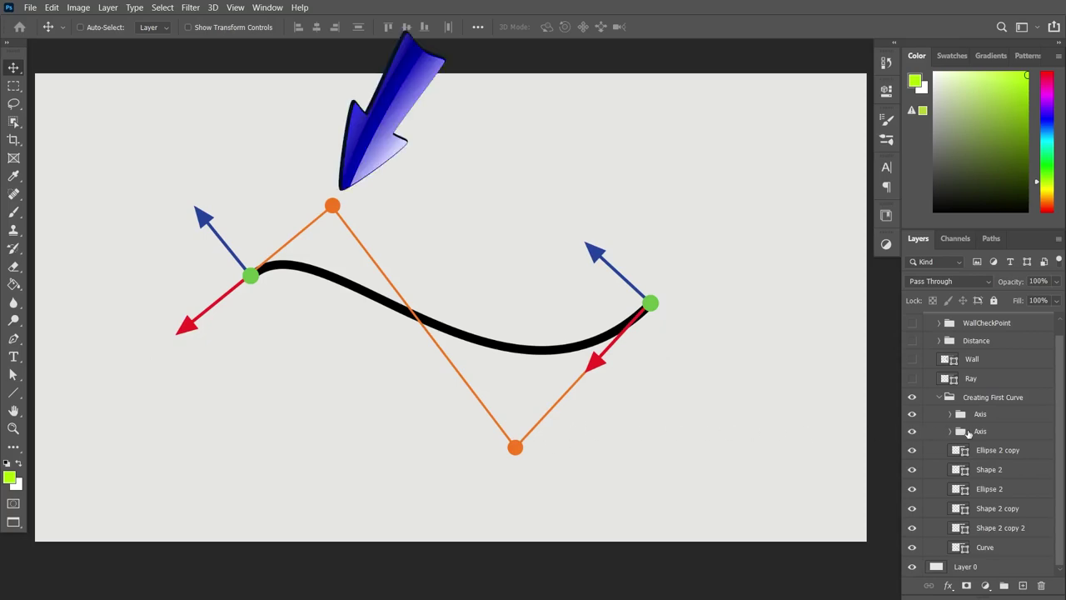
{"action": "scroll", "coordinate": [967, 432], "scroll_direction": "up", "scroll_amount": 1}
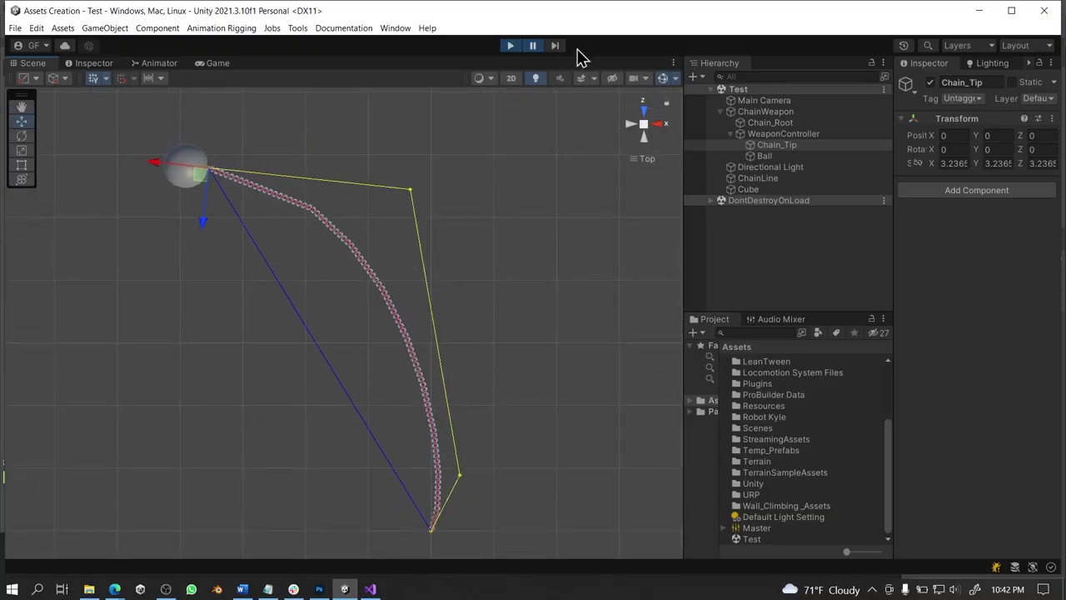
In Unity, advance the paused game by two frames and examine the chain's curve in the Scene view.
{"action": "left_click", "coordinate": [556, 45]}
{"action": "left_click", "coordinate": [556, 45]}
{"action": "scroll", "coordinate": [529, 191], "scroll_direction": "down", "scroll_amount": 5}
{"action": "middle_click_drag", "start_coordinate": [538, 152], "coordinate": [540, 187]}
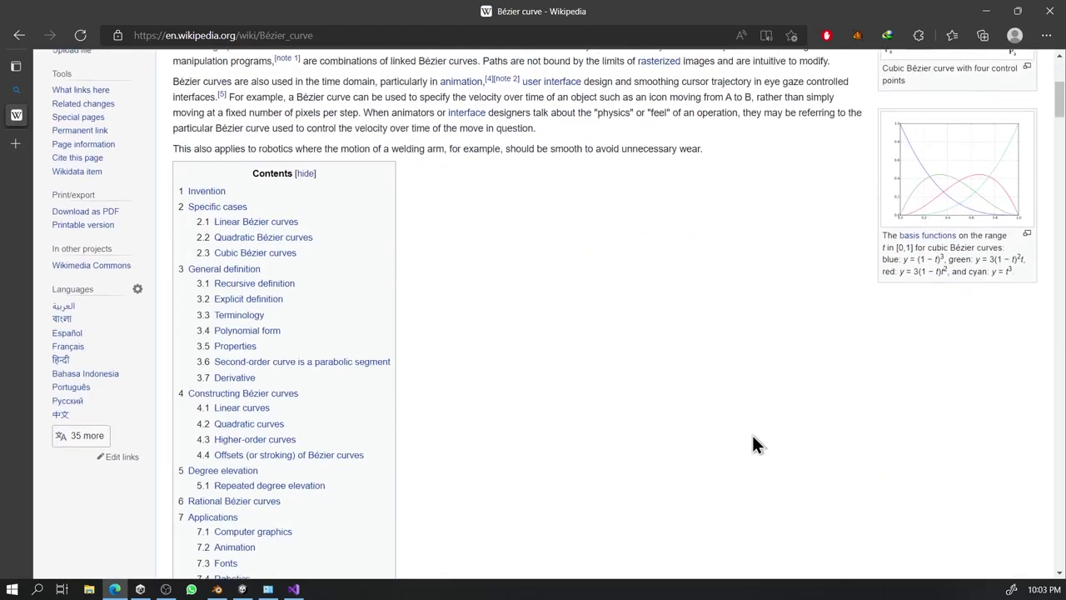
On the Bézier curve Wikipedia page in the browser, read the Linear Bézier curves section.
{"action": "scroll", "coordinate": [853, 387], "scroll_direction": "down", "scroll_amount": 8}
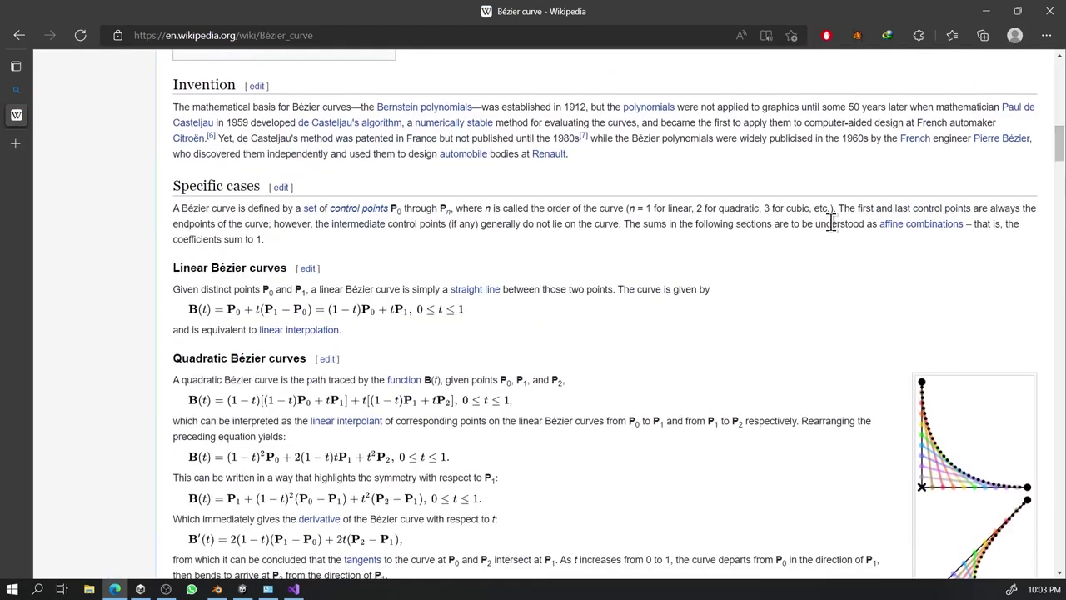
{"action": "double_click", "coordinate": [209, 266]}
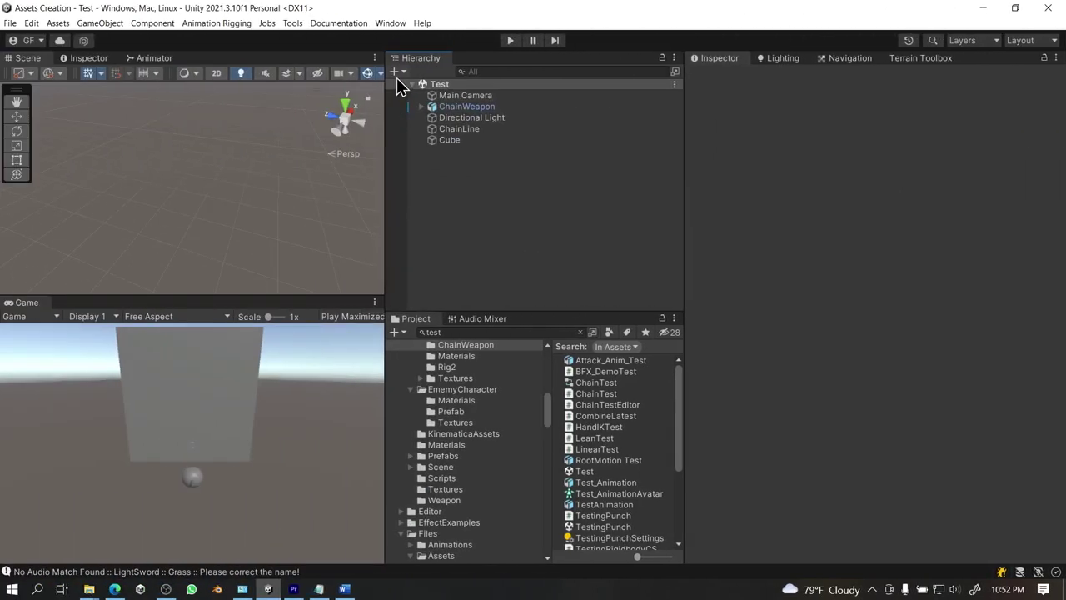
In Unity, add a Line effect object to the scene, name it Chain, and reset its position to 0, 0, 0.
{"action": "left_click", "coordinate": [397, 74]}
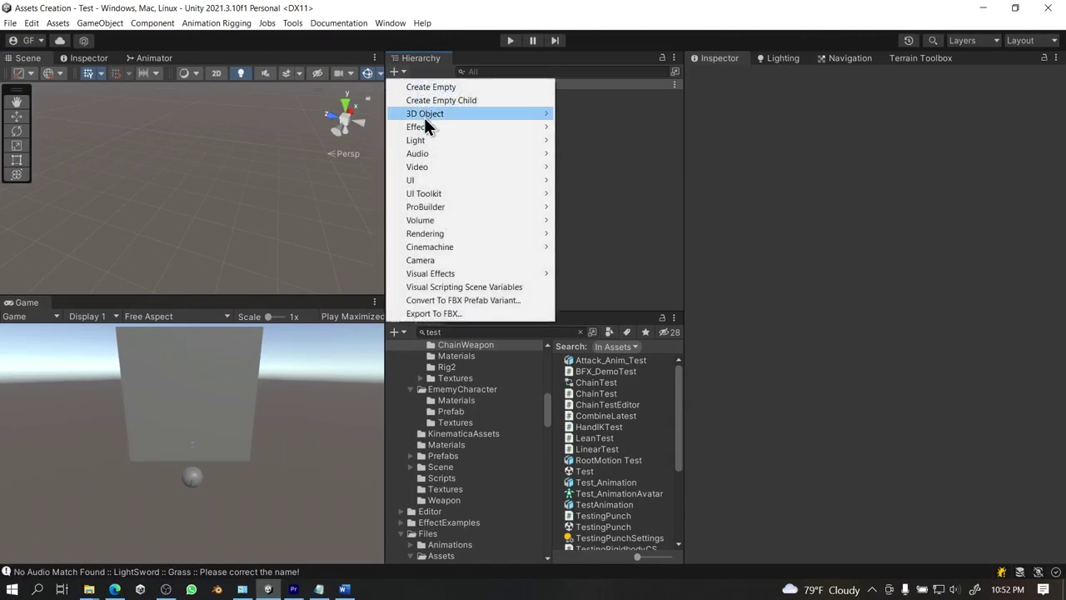
{"action": "mouse_move", "coordinate": [430, 129]}
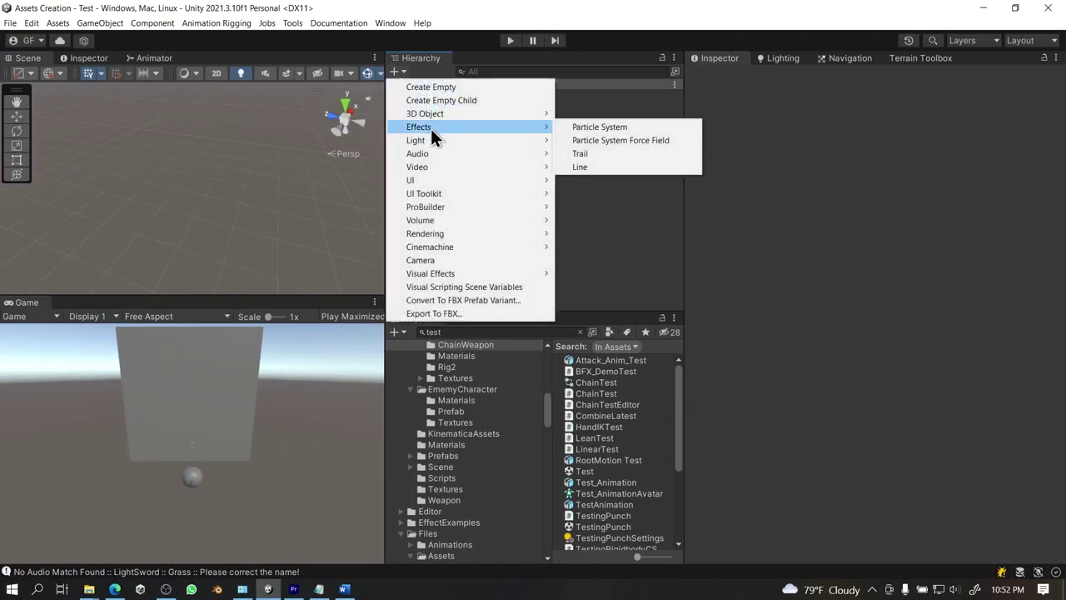
{"action": "left_click", "coordinate": [593, 168]}
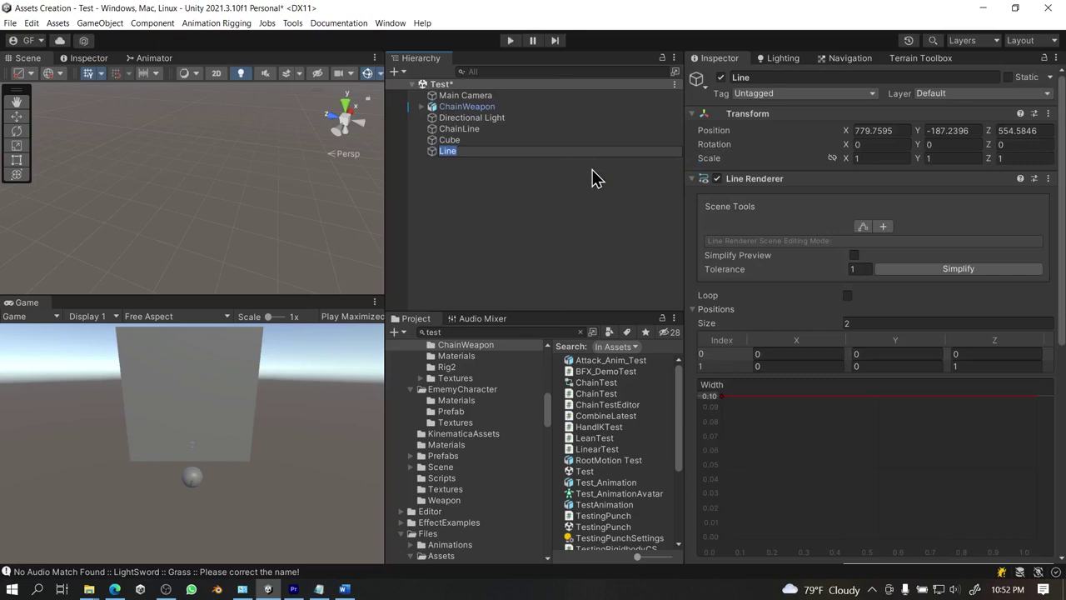
{"action": "type", "text": "Chain"}
{"action": "key", "text": "Return"}
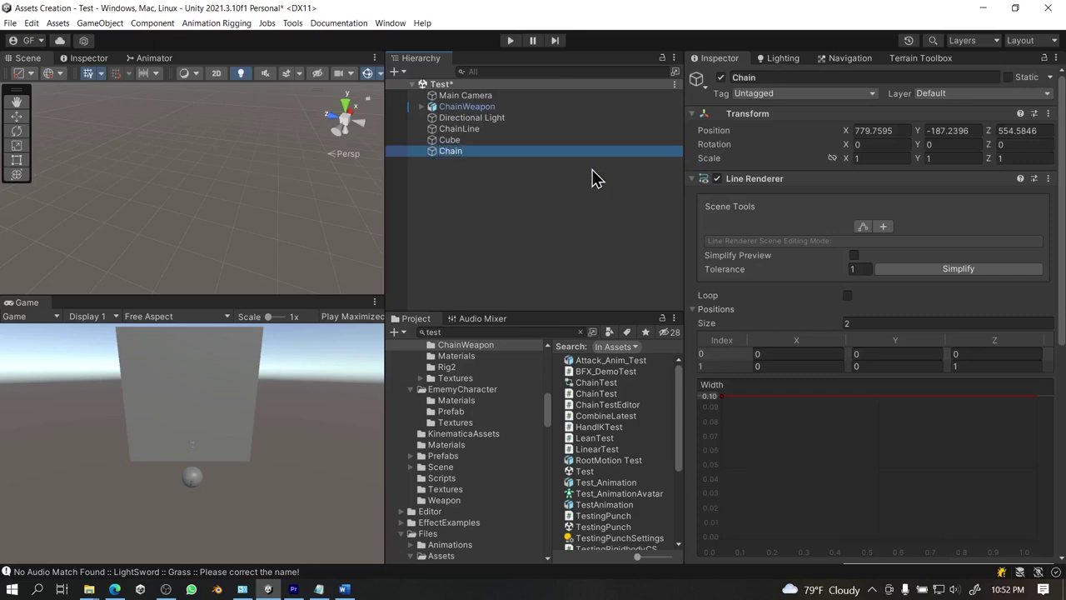
{"action": "left_click", "coordinate": [1047, 114]}
{"action": "left_click", "coordinate": [957, 124]}
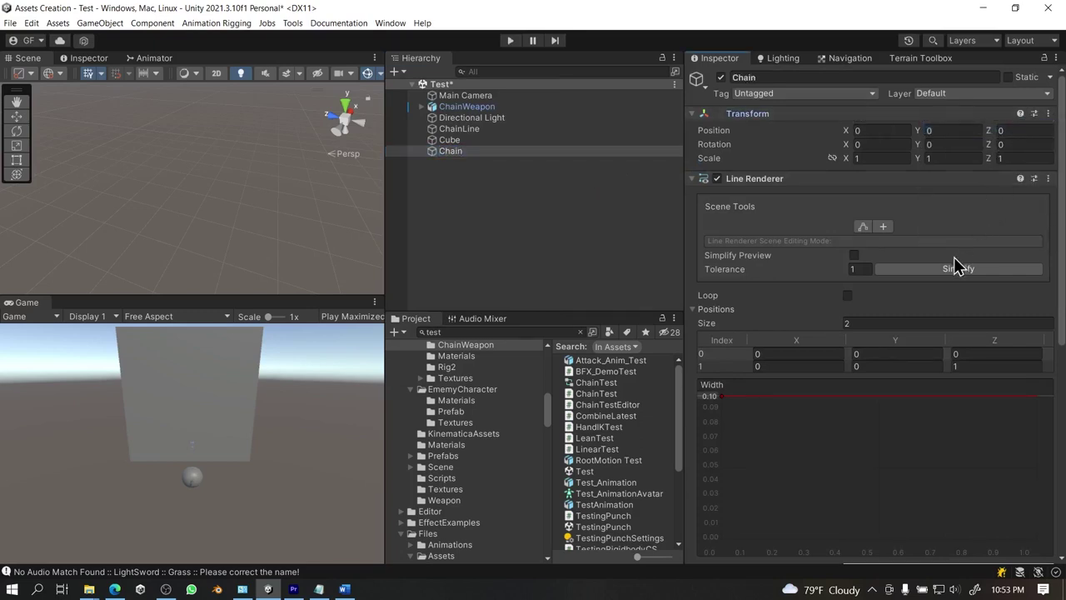
Assign the Chain material to Element 0 of the Chain object's Line Renderer.
{"action": "scroll", "coordinate": [950, 271], "scroll_direction": "down", "scroll_amount": 10}
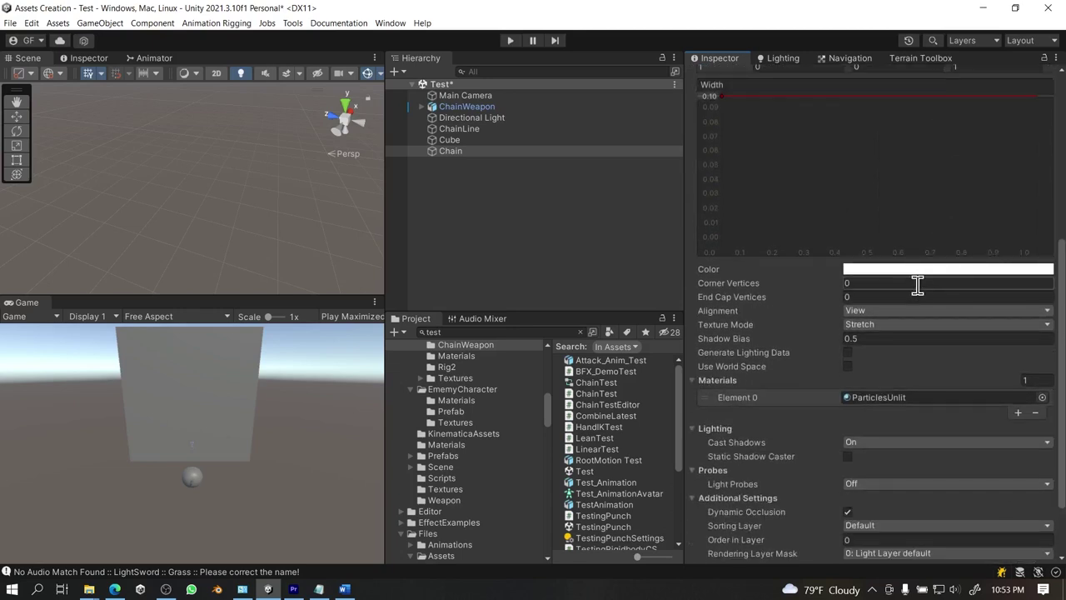
{"action": "scroll", "coordinate": [897, 311], "scroll_direction": "down", "scroll_amount": 1}
{"action": "left_click", "coordinate": [1042, 359]}
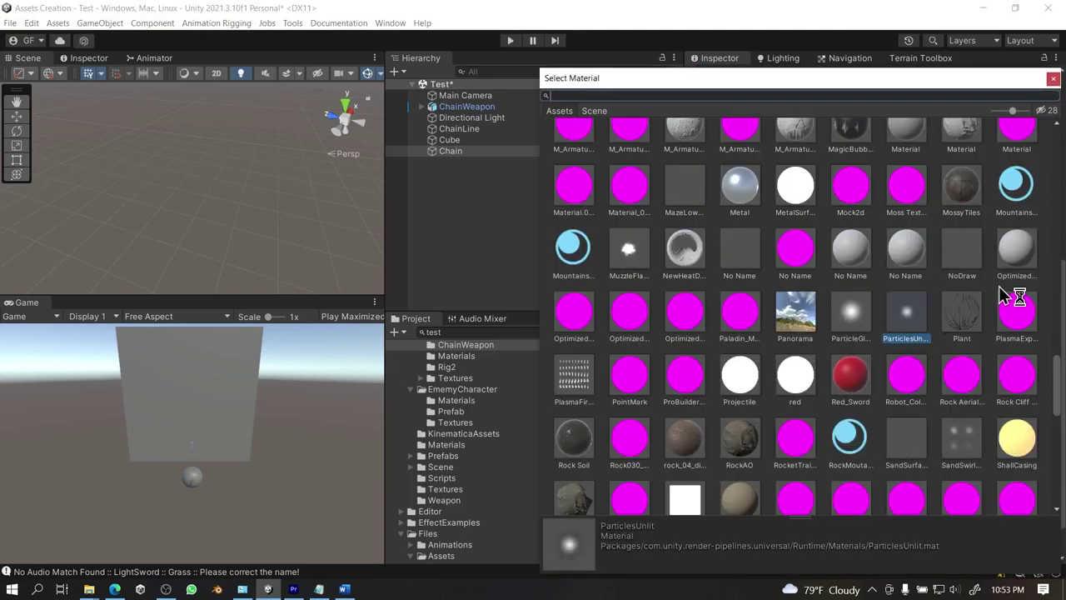
{"action": "type", "text": "chain"}
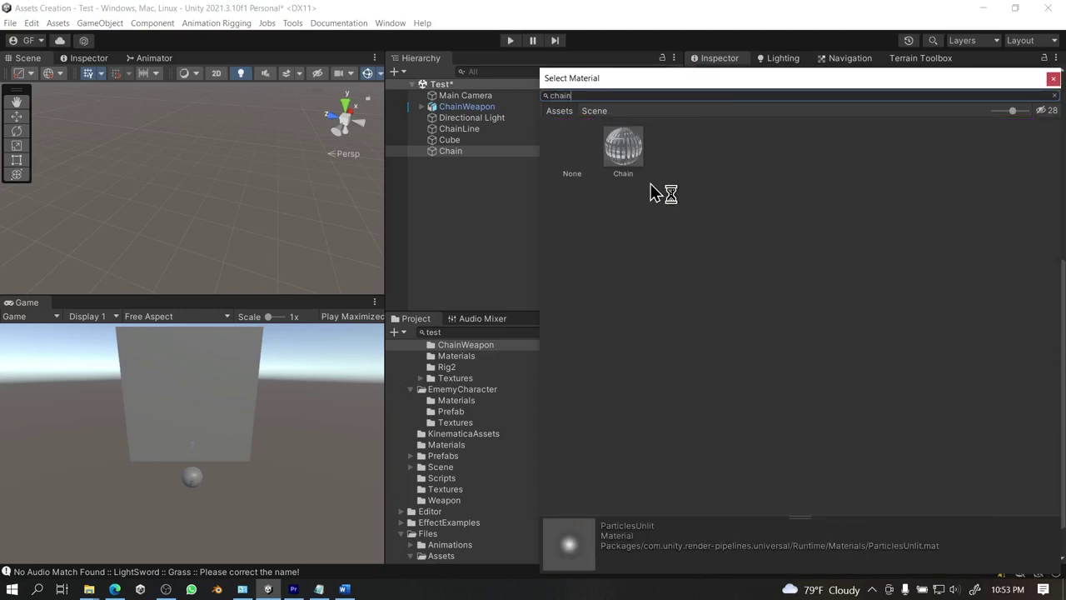
{"action": "double_click", "coordinate": [622, 146]}
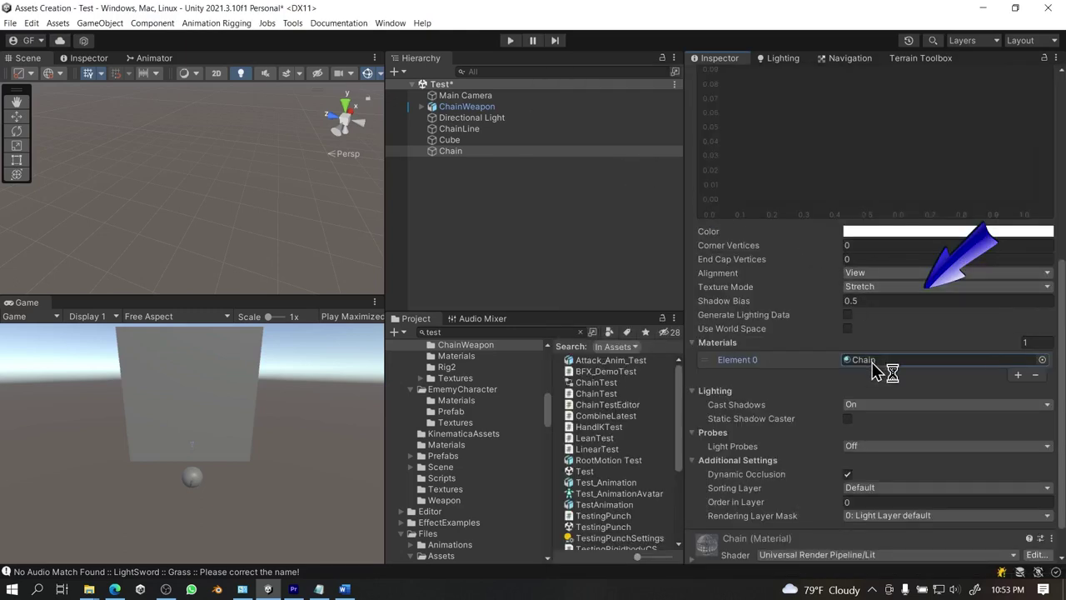
Examine the Chain material's surface settings and preview the Chain_2 texture at a larger size.
{"action": "scroll", "coordinate": [875, 367], "scroll_direction": "down", "scroll_amount": 1}
{"action": "scroll", "coordinate": [808, 479], "scroll_direction": "down", "scroll_amount": 1}
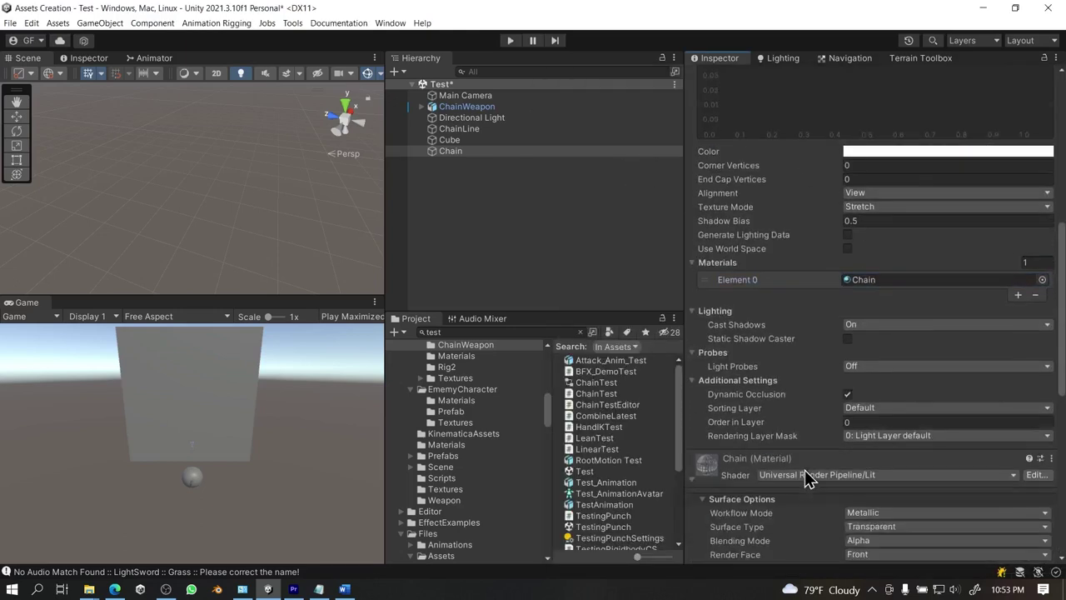
{"action": "scroll", "coordinate": [803, 466], "scroll_direction": "down", "scroll_amount": 8}
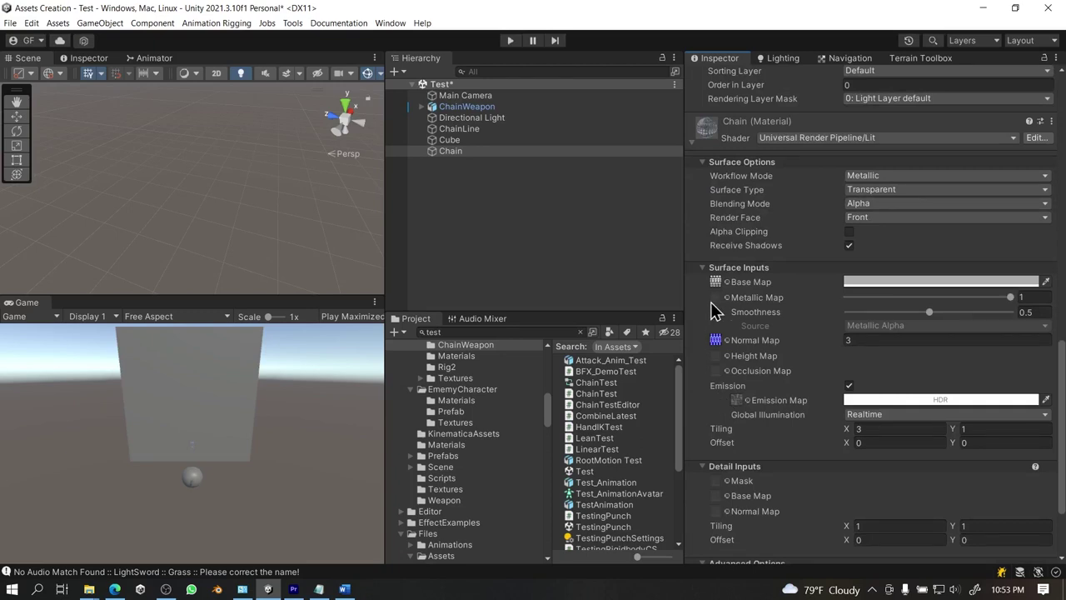
{"action": "left_click", "coordinate": [718, 286]}
{"action": "left_click", "coordinate": [593, 372]}
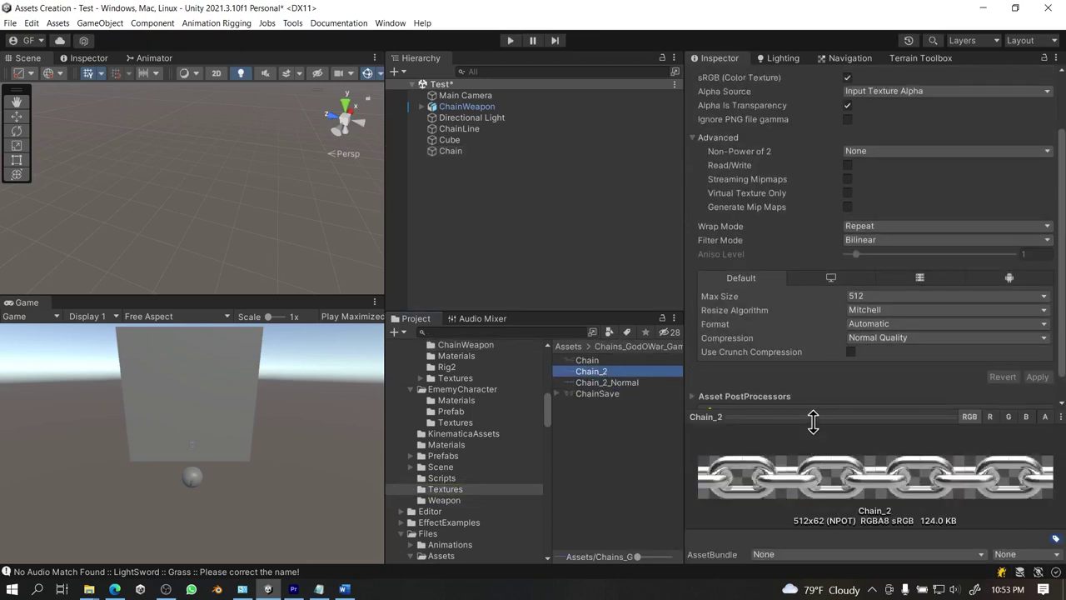
{"action": "left_click_drag", "start_coordinate": [813, 421], "coordinate": [824, 330]}
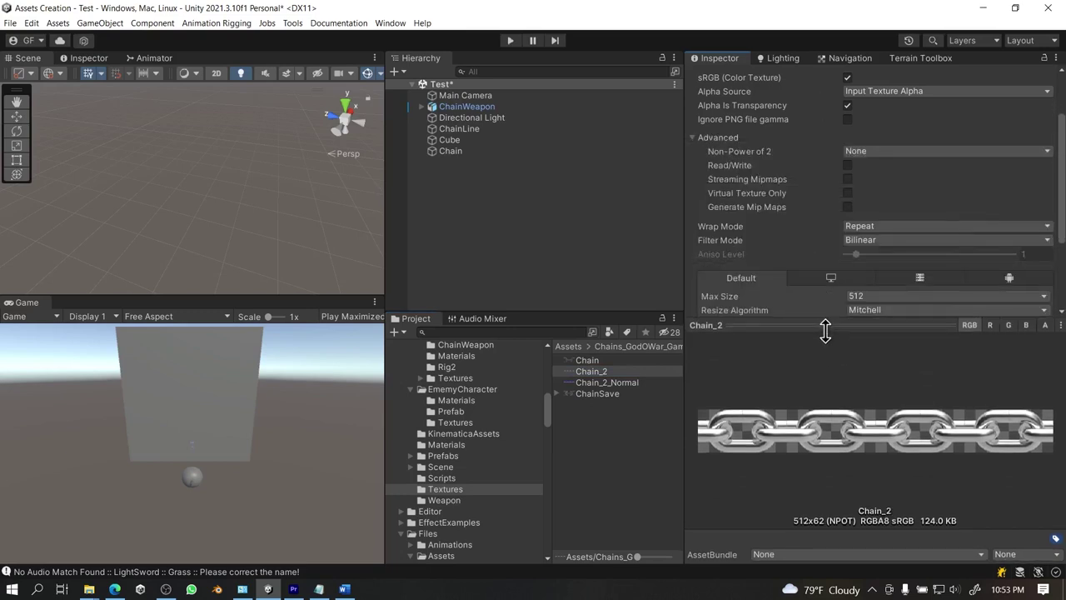
Assign the Chain object to the ChainWeapon script's Chain Line reference in place of the old ChainLine, and run the game.
{"action": "left_click", "coordinate": [490, 153]}
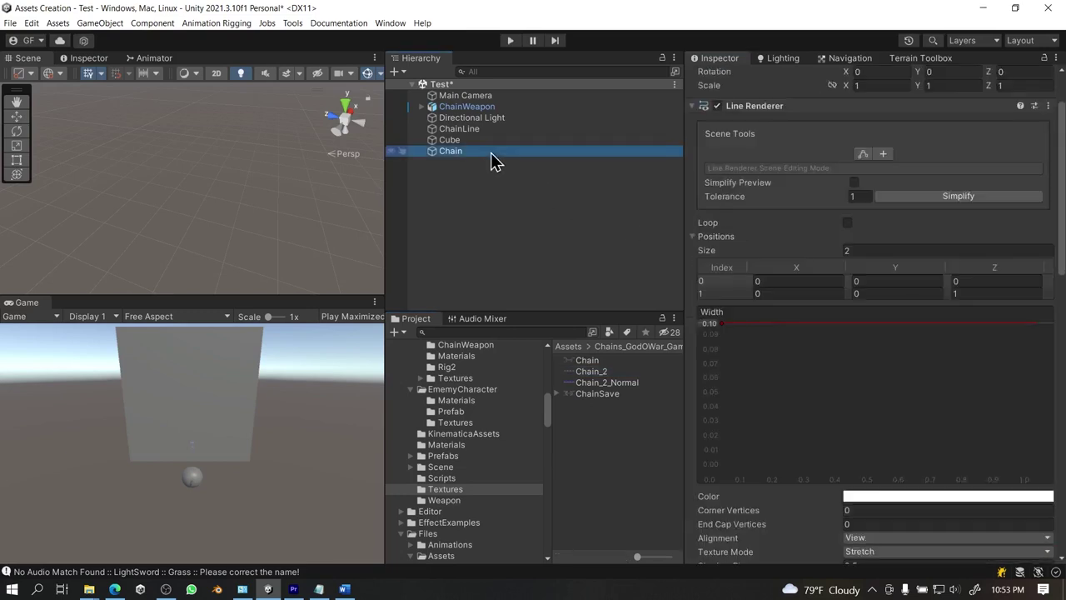
{"action": "left_click", "coordinate": [483, 111]}
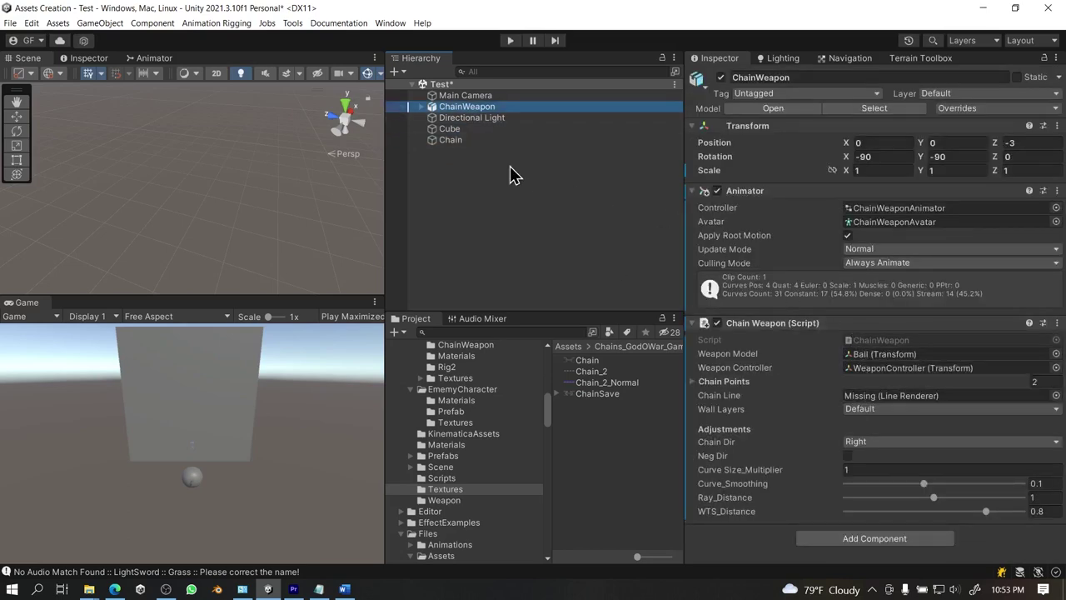
{"action": "left_click_drag", "start_coordinate": [479, 141], "coordinate": [865, 401]}
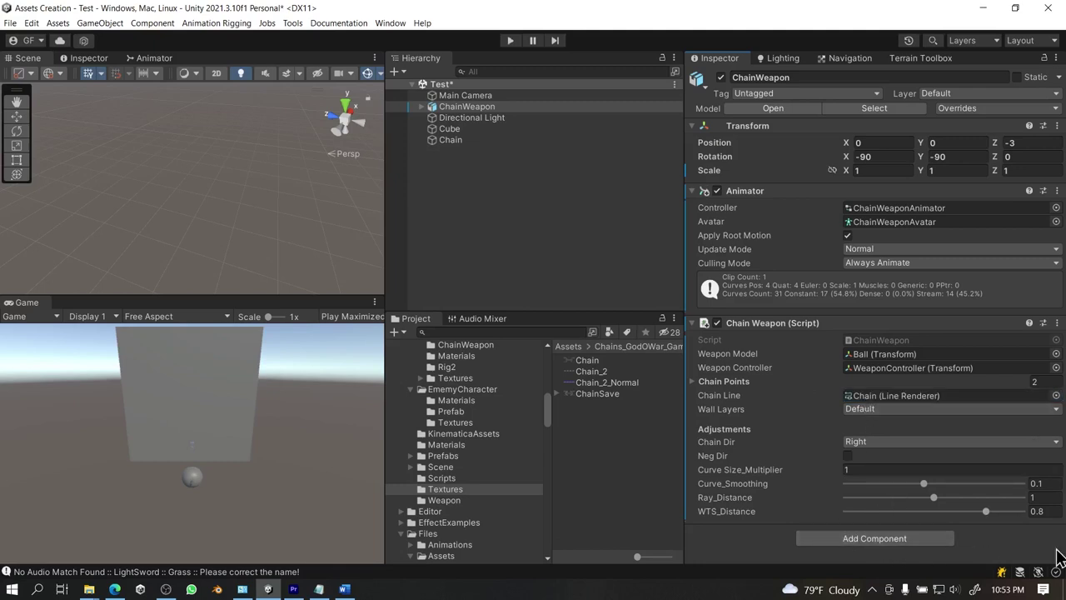
{"action": "left_click", "coordinate": [511, 41]}
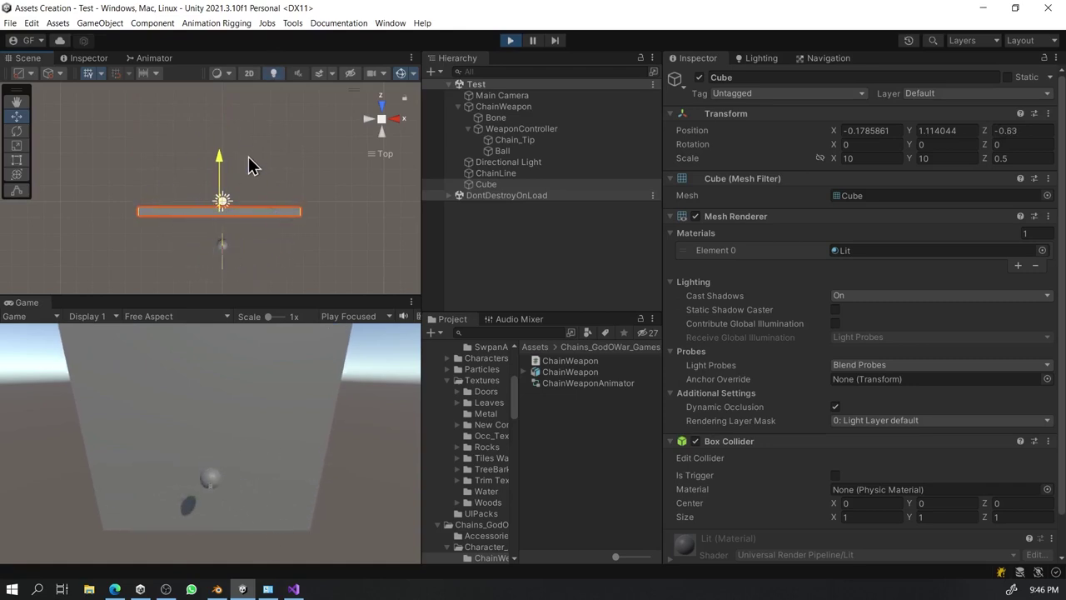
During play, move the Cube wall back and forth along Z to test the chain, and maximize the Game view with gizmos toggled.
{"action": "left_click_drag", "start_coordinate": [253, 167], "coordinate": [246, 185]}
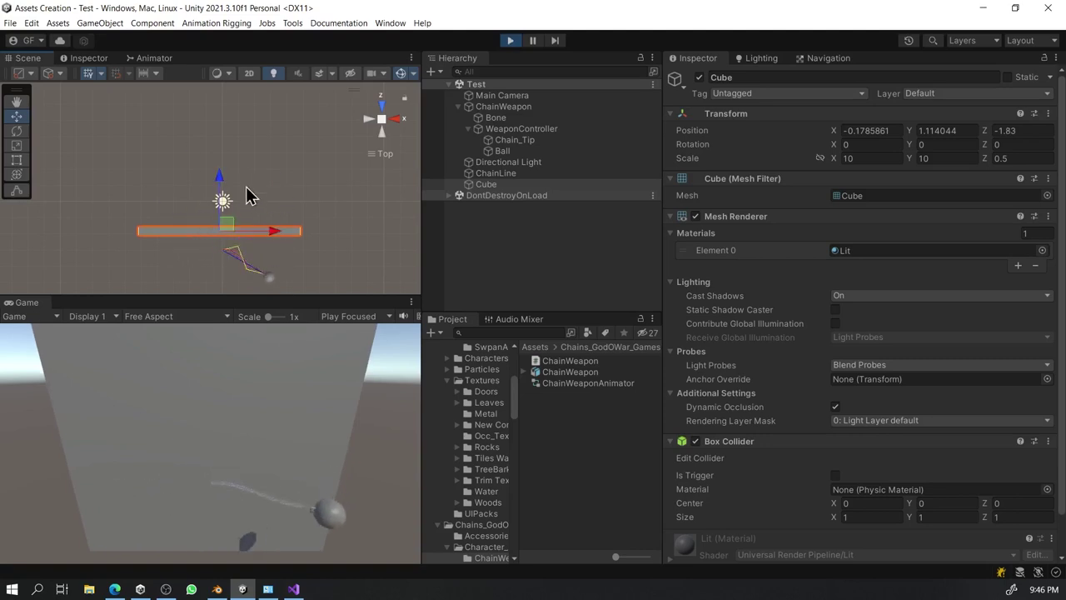
{"action": "left_click_drag", "start_coordinate": [217, 176], "coordinate": [222, 126]}
{"action": "key", "text": "shift+space"}
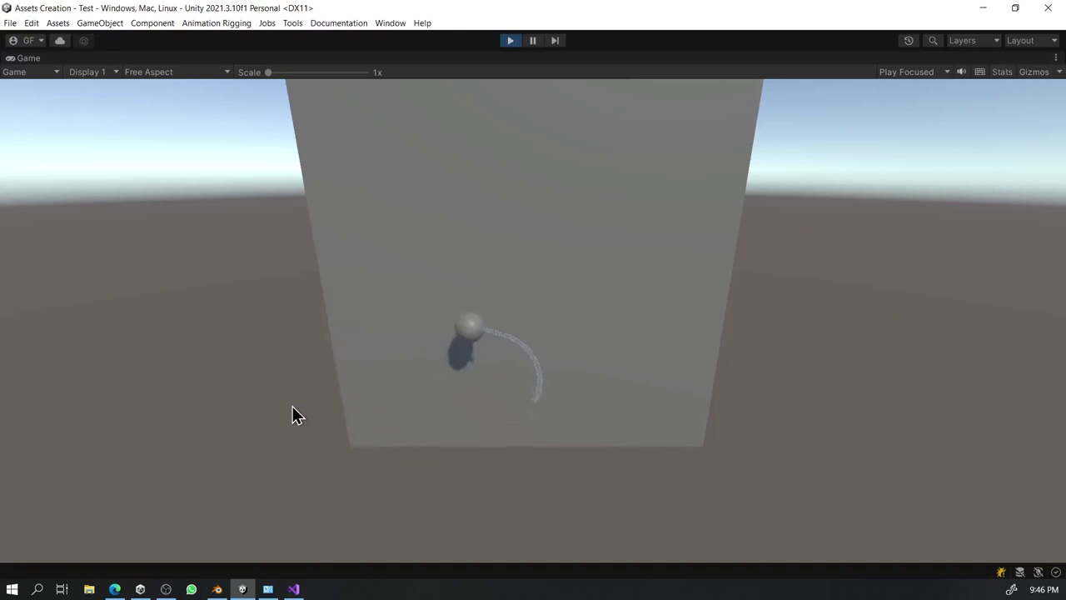
{"action": "left_click", "coordinate": [1031, 73]}
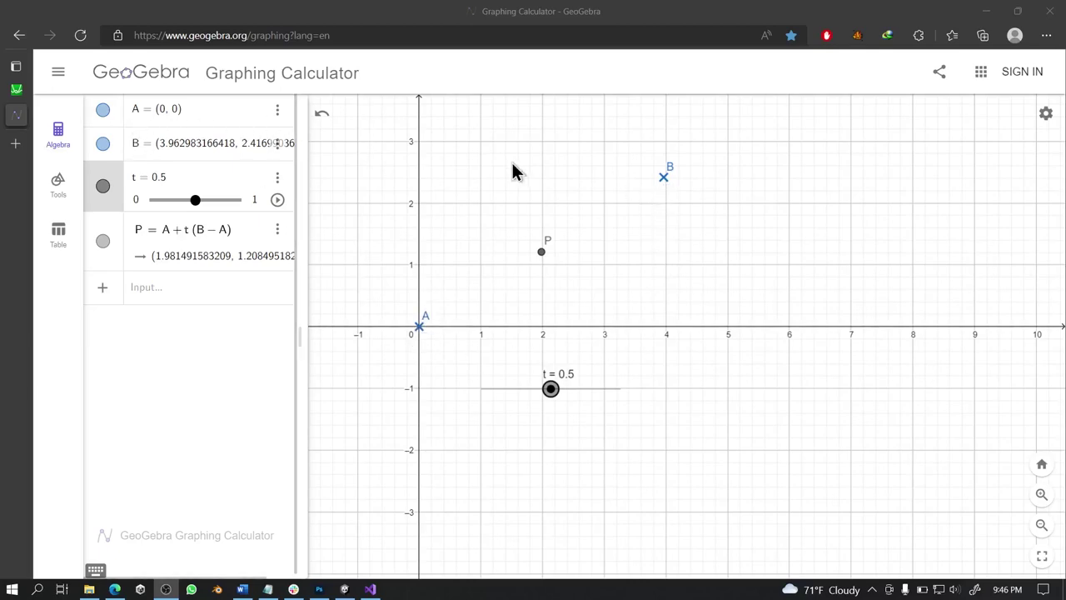
In the GeoGebra graphing calculator in the browser, move point B to (2, 2).
{"action": "left_click_drag", "start_coordinate": [668, 186], "coordinate": [542, 212]}
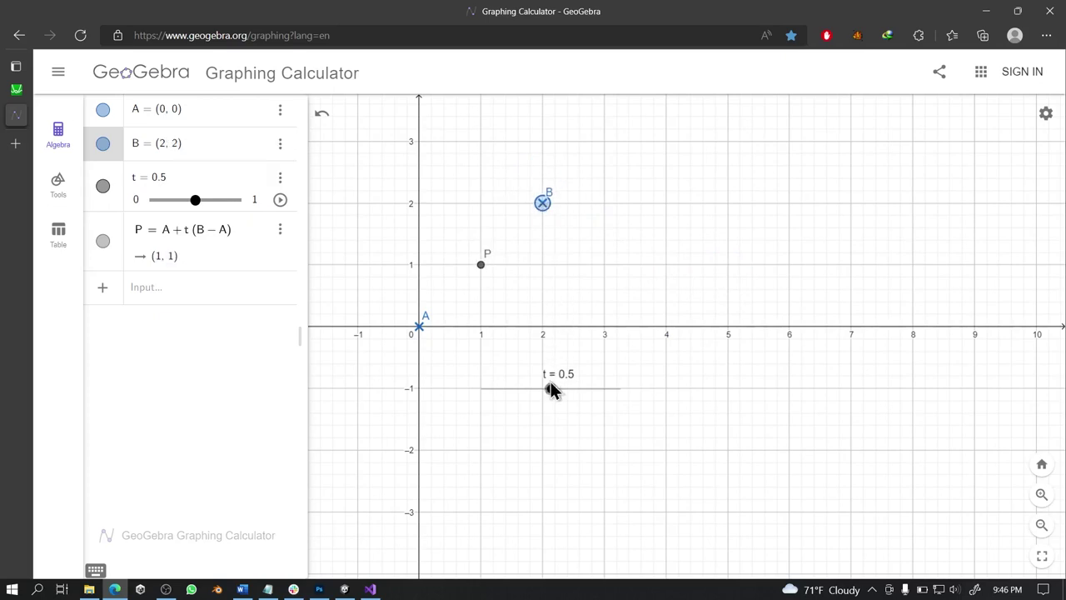
Select point P and vary the t slider to examine how P travels between A and B.
{"action": "mouse_move", "coordinate": [550, 391]}
{"action": "left_mouse_down"}
{"action": "mouse_move", "coordinate": [481, 391]}
{"action": "mouse_move", "coordinate": [655, 402]}
{"action": "mouse_move", "coordinate": [488, 404]}
{"action": "mouse_move", "coordinate": [547, 405]}
{"action": "left_mouse_up"}
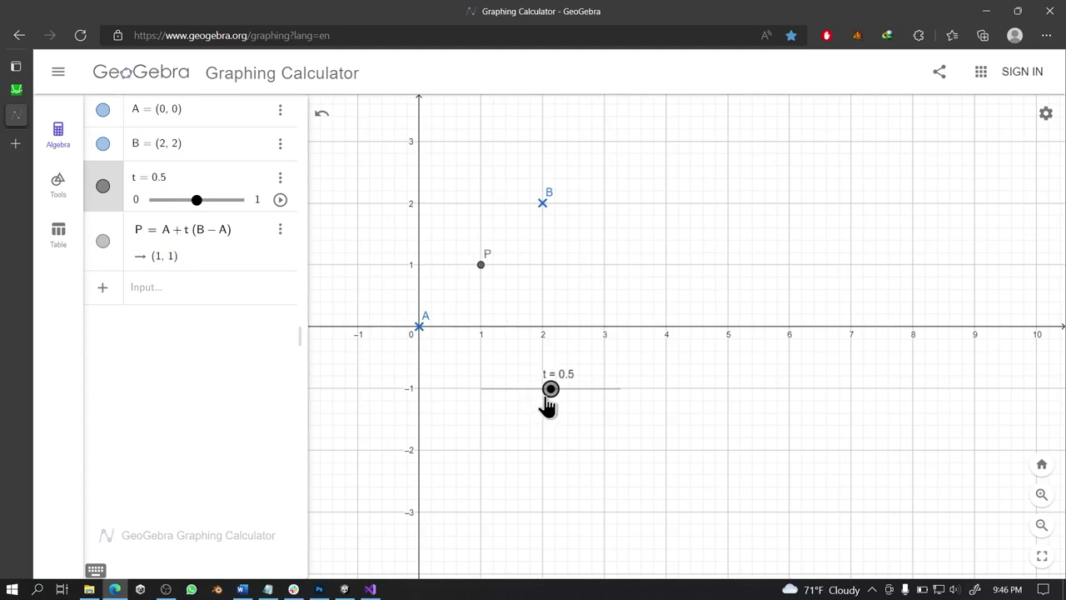
{"action": "left_click", "coordinate": [481, 268]}
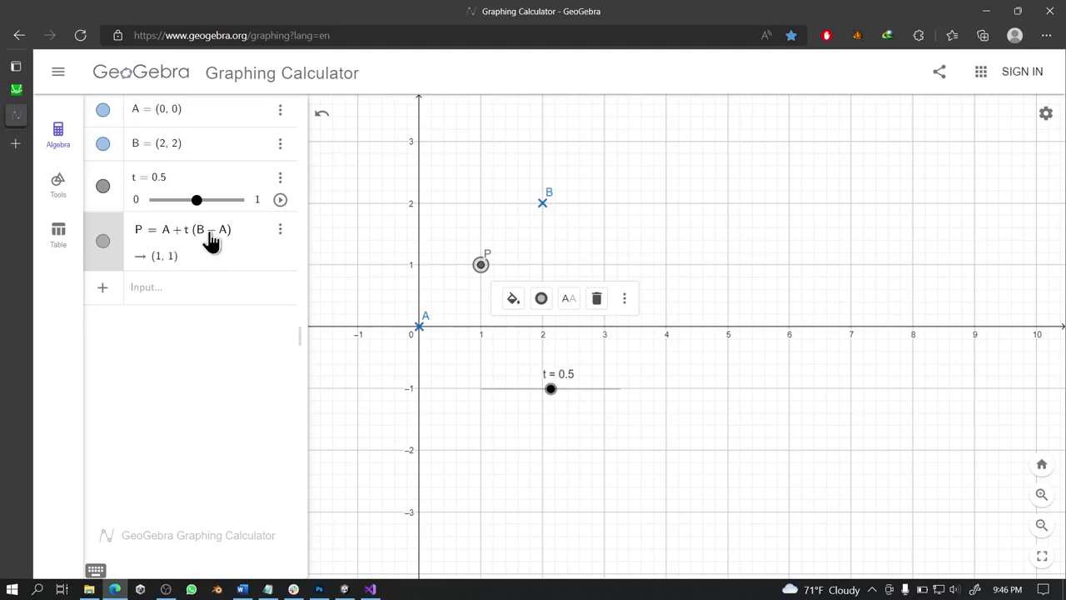
{"action": "left_click_drag", "start_coordinate": [549, 390], "coordinate": [508, 390]}
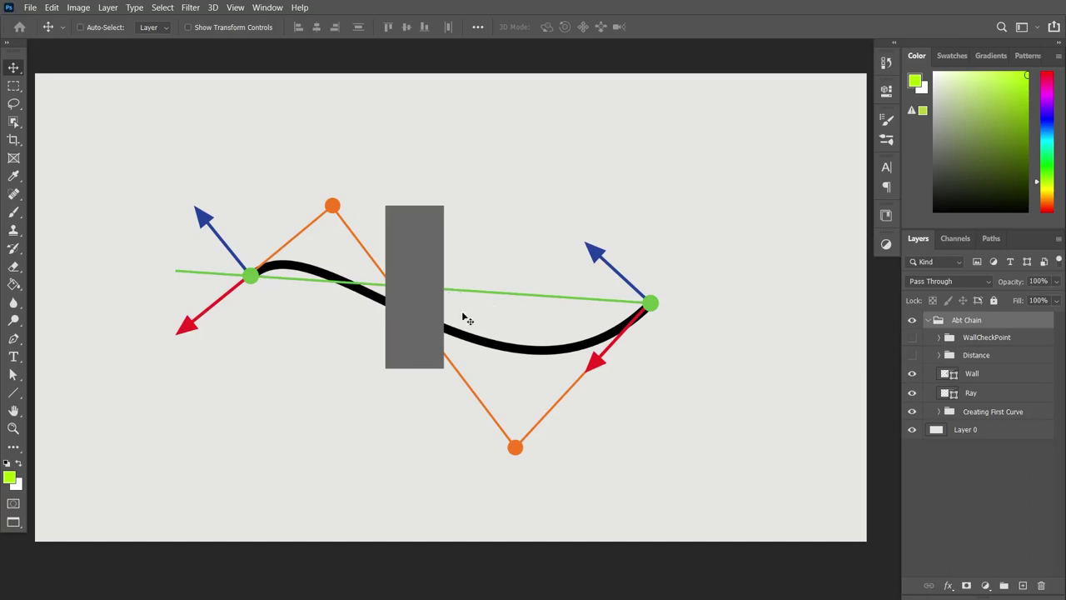
In Photoshop, hide and reshow the Wall layer, and show the Distance and WallCheckPoint groups in the Abt Chain diagram.
{"action": "left_click", "coordinate": [911, 373]}
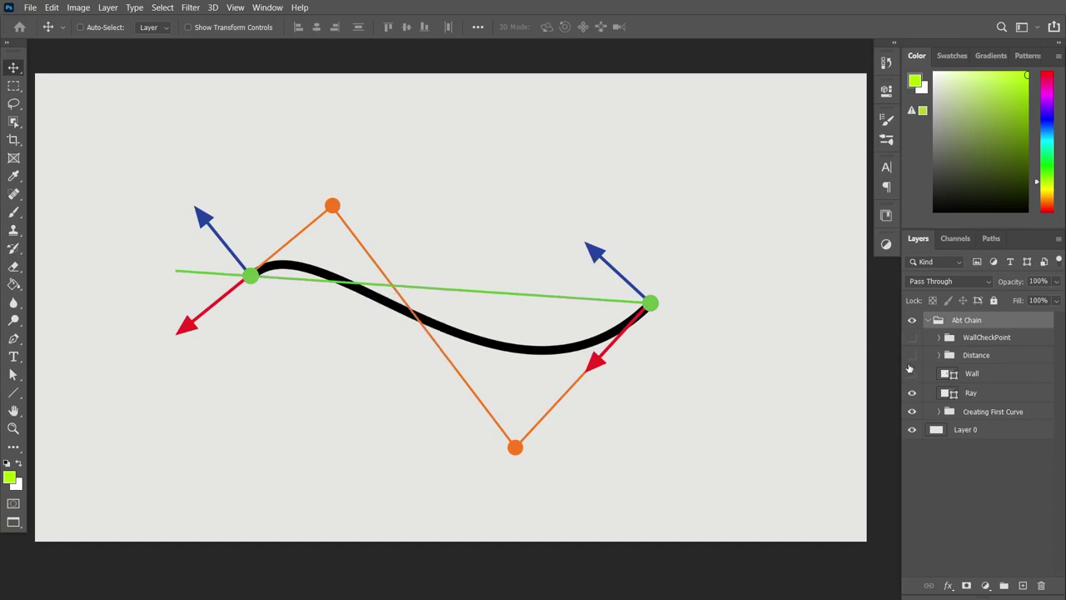
{"action": "left_click", "coordinate": [912, 373]}
{"action": "left_click", "coordinate": [912, 354]}
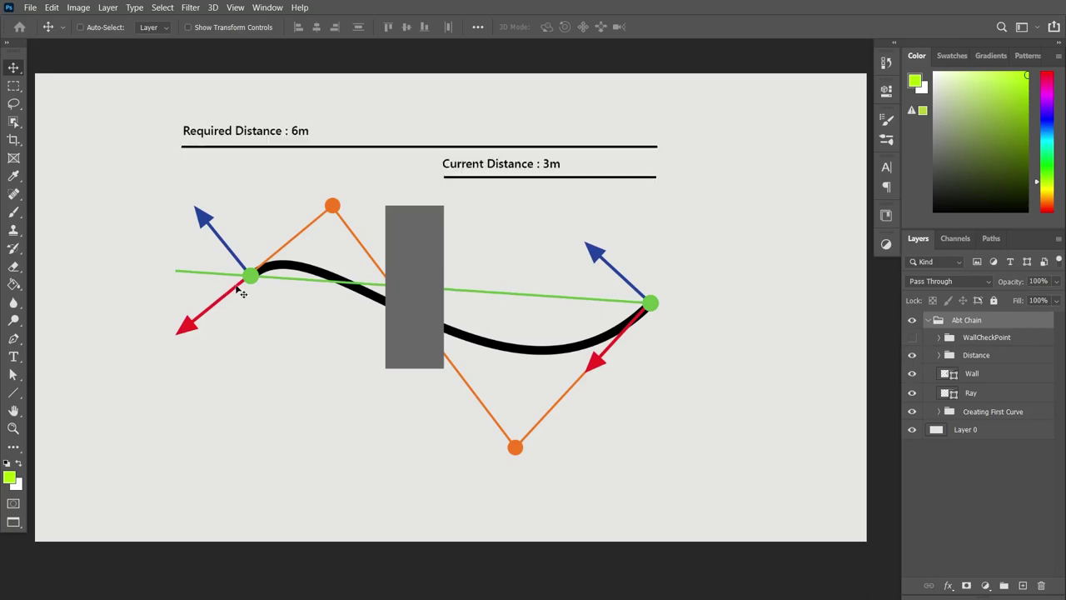
{"action": "left_click", "coordinate": [913, 337]}
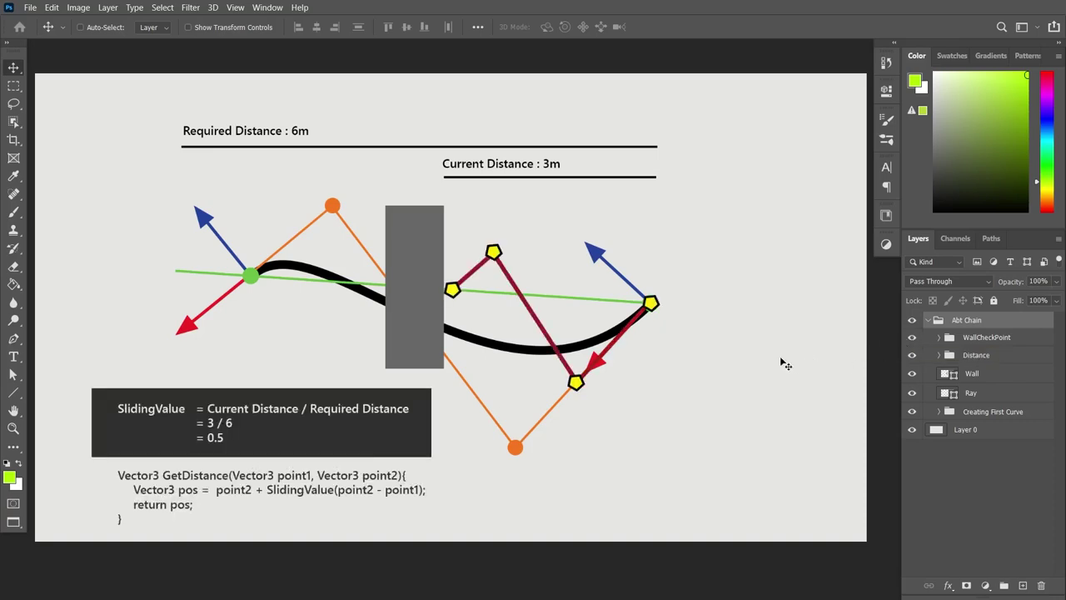
In the GeoGebra Bézier graph, move the tip to about (8.8, 4.3), set c to 1, and lower t to 0.3 and further.
{"action": "scroll", "coordinate": [583, 297], "scroll_direction": "down", "scroll_amount": 1}
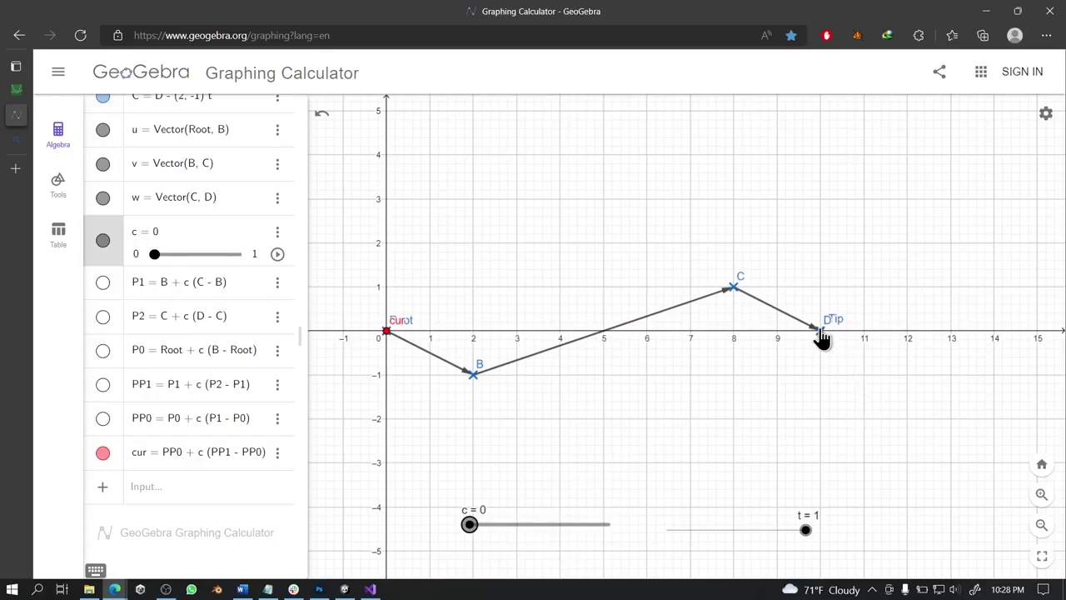
{"action": "left_click_drag", "start_coordinate": [821, 331], "coordinate": [770, 142]}
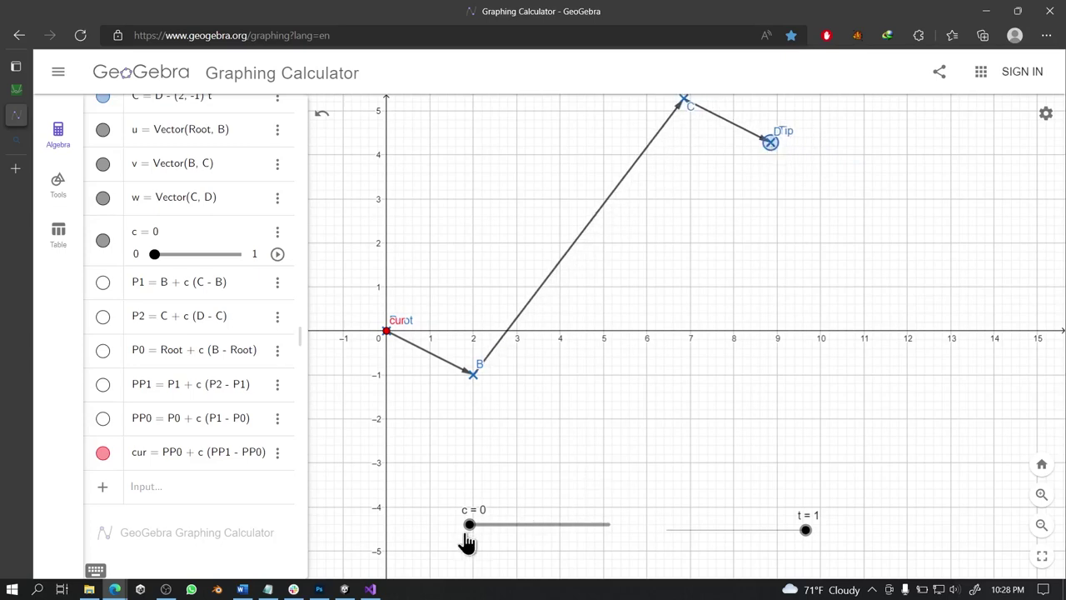
{"action": "left_click_drag", "start_coordinate": [468, 537], "coordinate": [630, 564]}
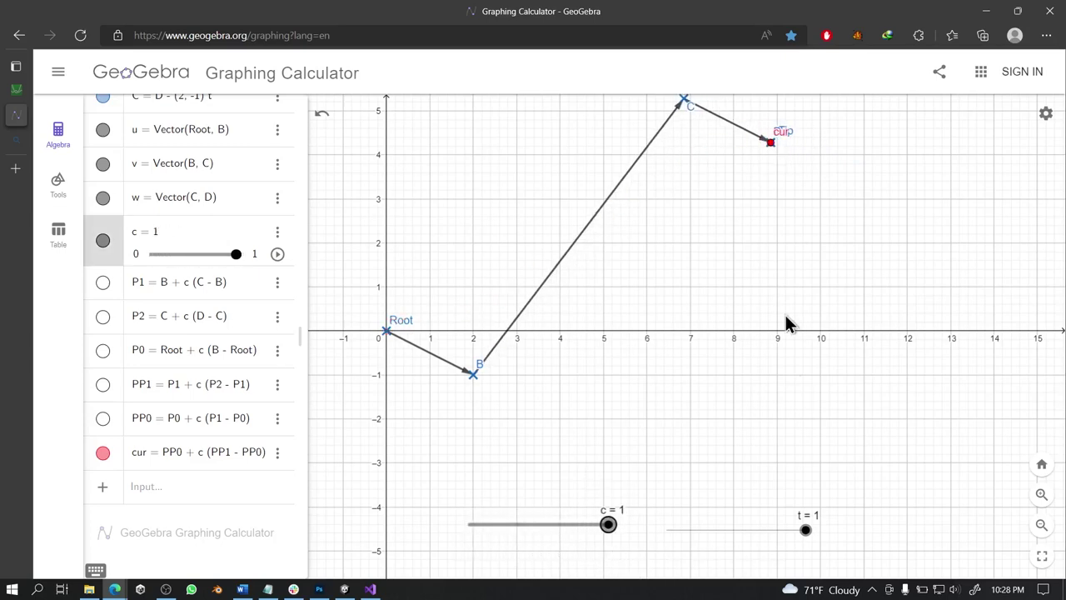
{"action": "left_click_drag", "start_coordinate": [802, 541], "coordinate": [708, 539]}
{"action": "left_click_drag", "start_coordinate": [608, 525], "coordinate": [623, 564]}
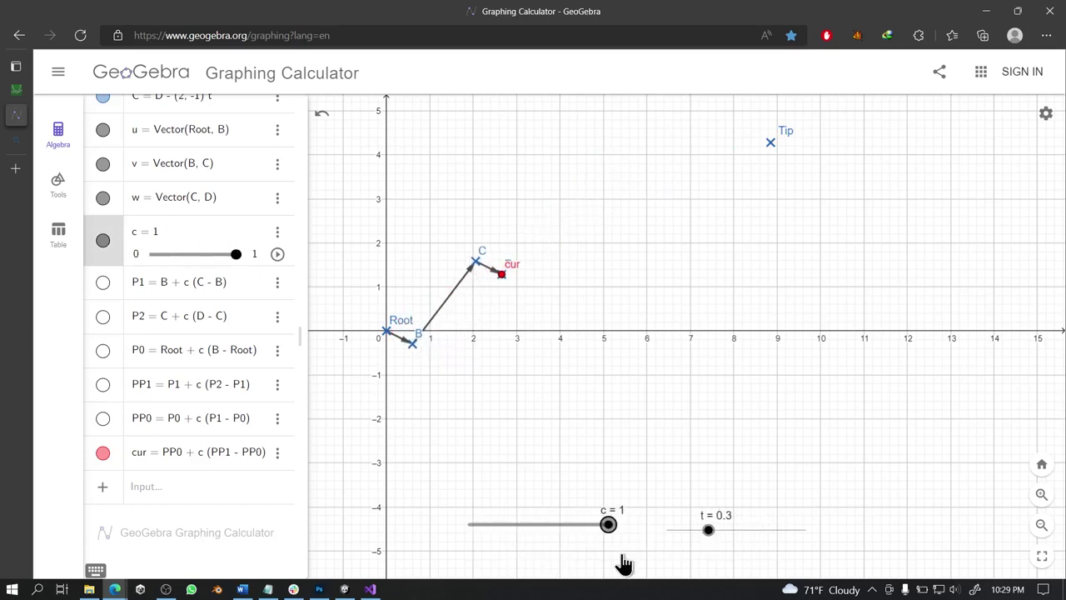
{"action": "mouse_move", "coordinate": [708, 530]}
{"action": "left_mouse_down"}
{"action": "mouse_move", "coordinate": [647, 539]}
{"action": "mouse_move", "coordinate": [815, 533]}
{"action": "mouse_move", "coordinate": [696, 540]}
{"action": "left_mouse_up"}
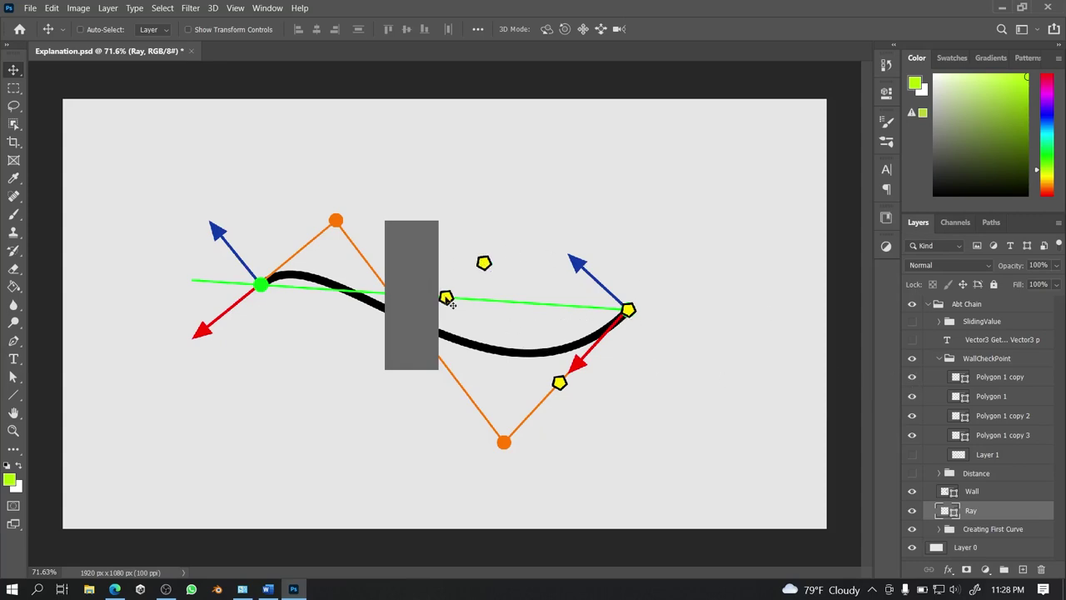
In Photoshop's Explanation.psd, show Layer 1 in the WallCheckPoint group.
{"action": "left_click", "coordinate": [912, 455]}
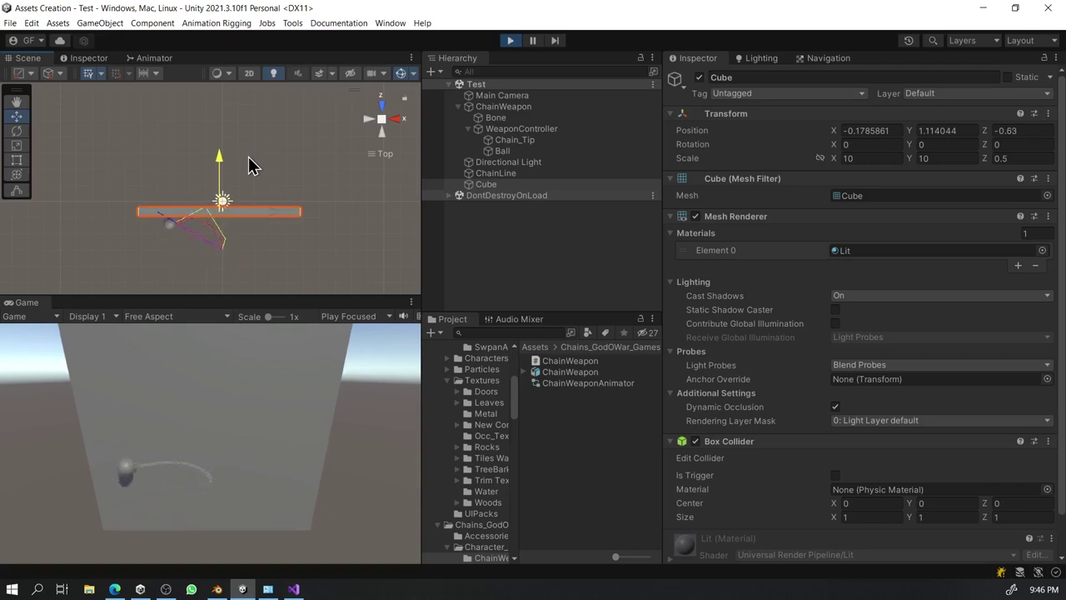
In the running Unity Test scene, shift the Cube wall, maximize the Game view, and turn gizmos on and off to inspect the chain curve.
{"action": "left_click_drag", "start_coordinate": [248, 156], "coordinate": [219, 126]}
{"action": "key", "text": "shift+space"}
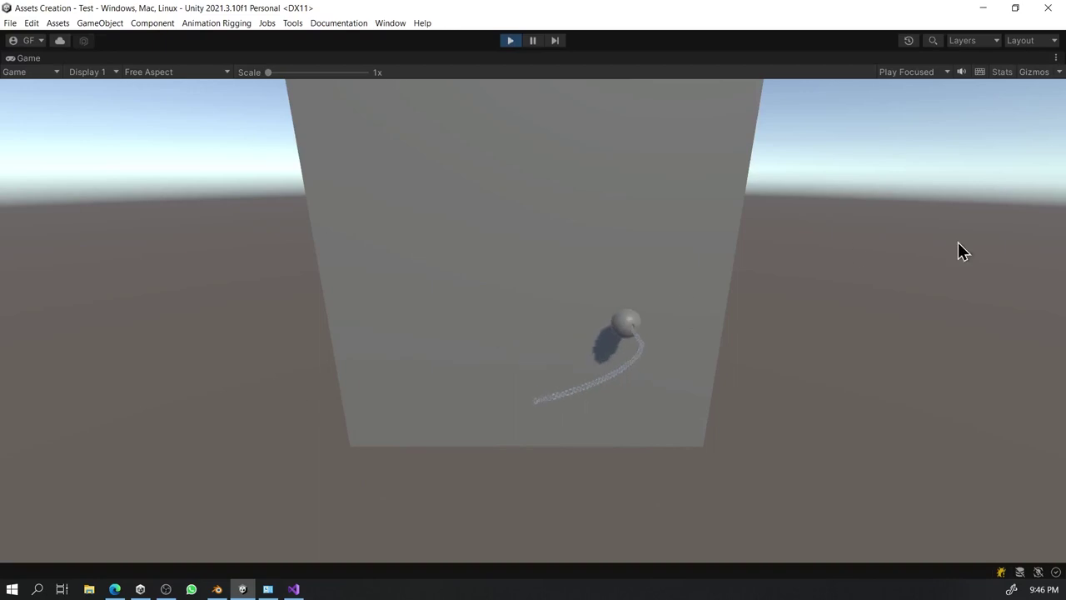
{"action": "left_click", "coordinate": [1031, 73]}
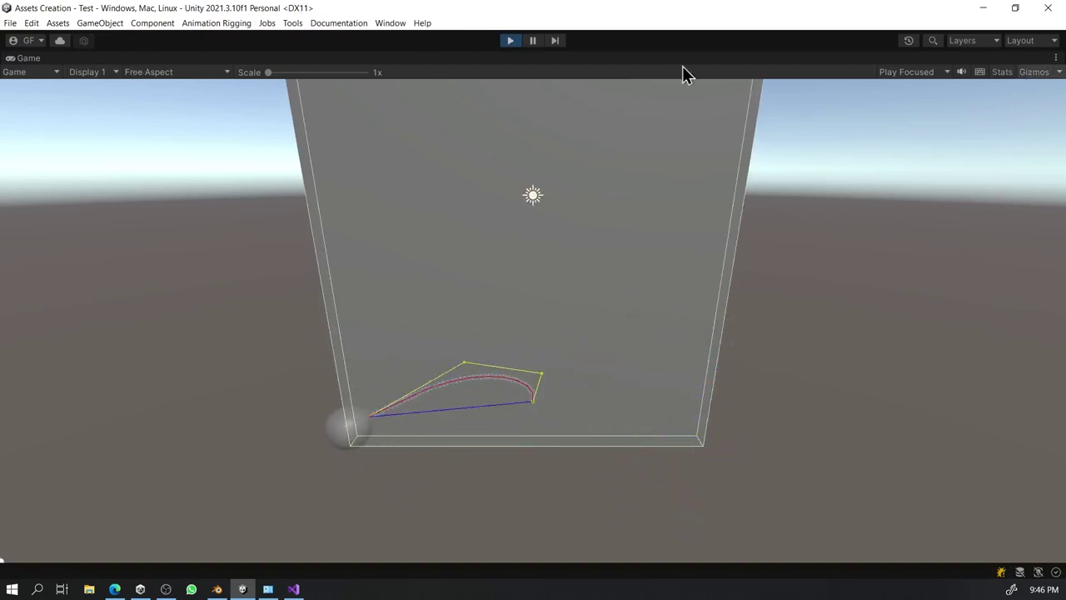
{"action": "left_click", "coordinate": [1034, 73]}
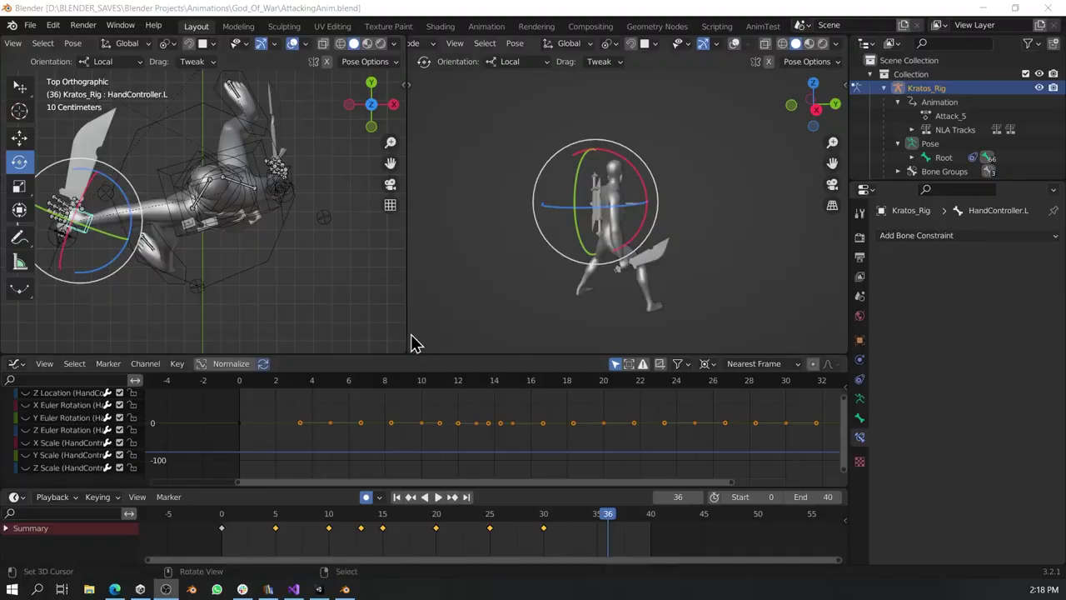
In Blender, play the attack animation, and view the Jog_Backward animation from several angles with viewport overlays hidden.
{"action": "key", "text": "space"}
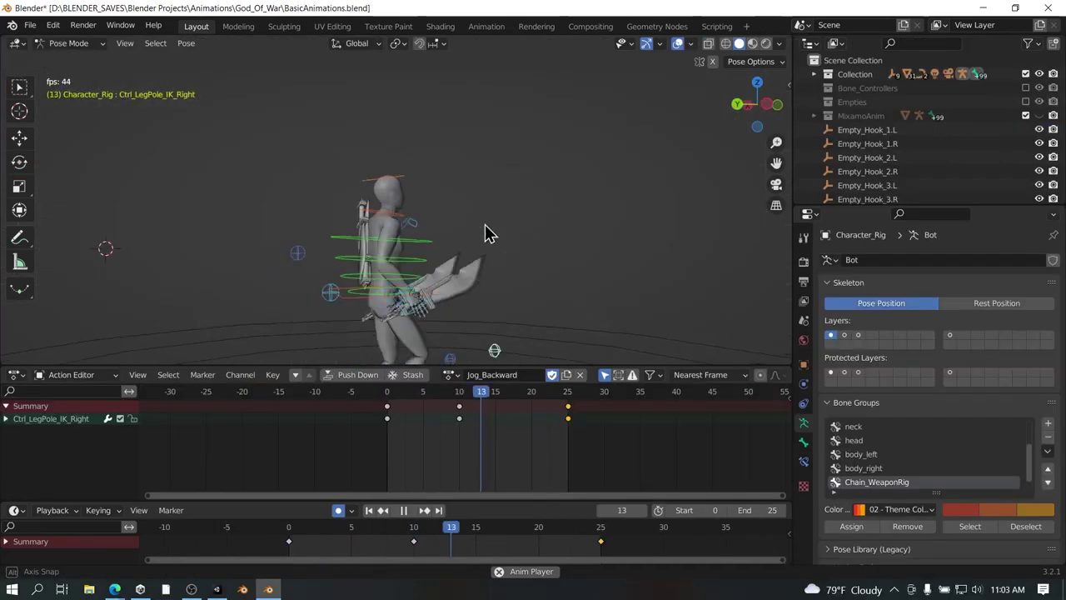
{"action": "left_click", "coordinate": [677, 43]}
{"action": "middle_click_drag", "start_coordinate": [607, 166], "coordinate": [483, 186]}
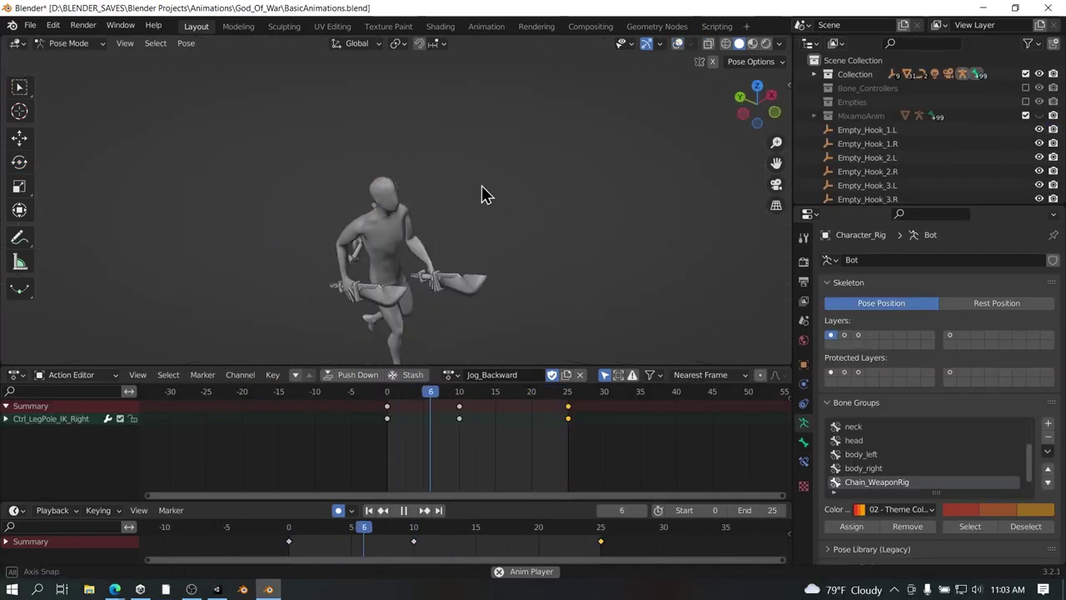
{"action": "middle_click_drag", "start_coordinate": [520, 234], "coordinate": [494, 178]}
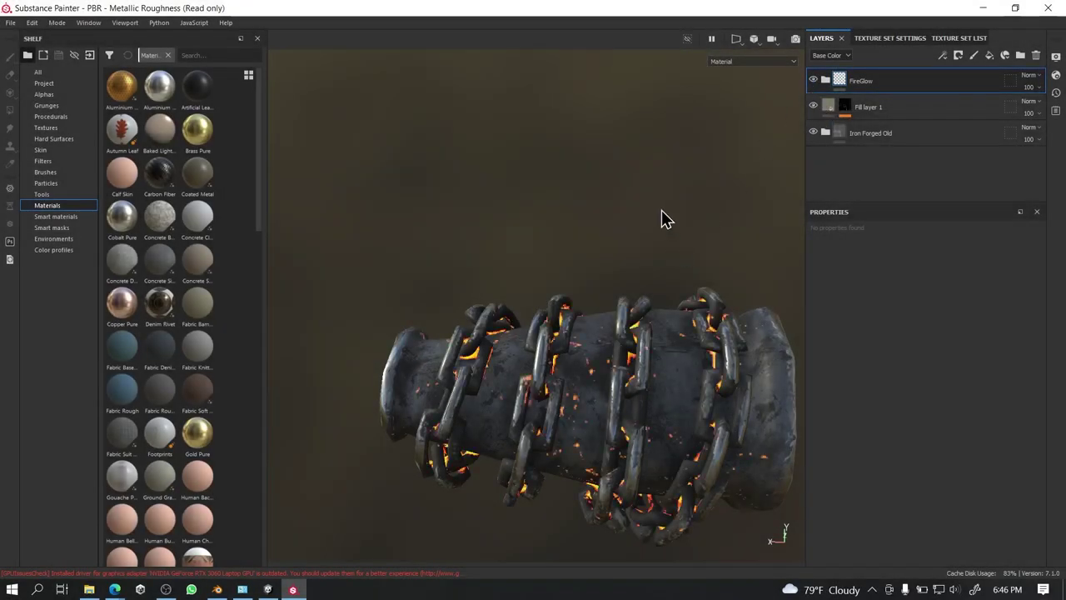
In Substance Painter, examine the chain-wrapped bracer with its FireGlow texture from another angle.
{"action": "left_click_drag", "start_coordinate": [563, 170], "coordinate": [582, 174], "text": "alt"}
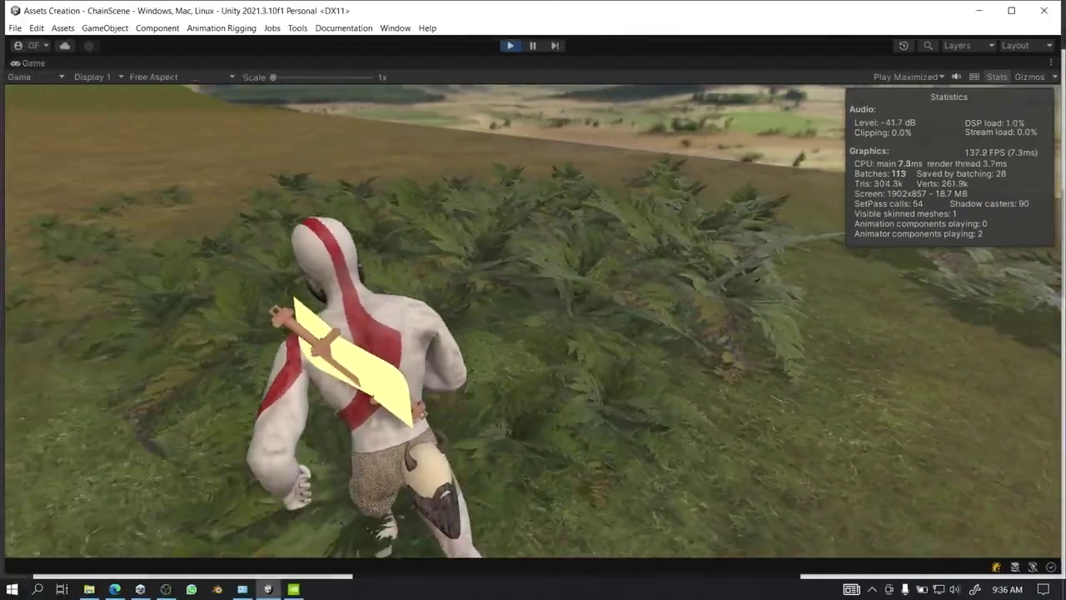
In Unity's running ChainScene, move the Kratos character forward through the vegetation in the maximized Game view.
{"action": "key", "text": "w"}
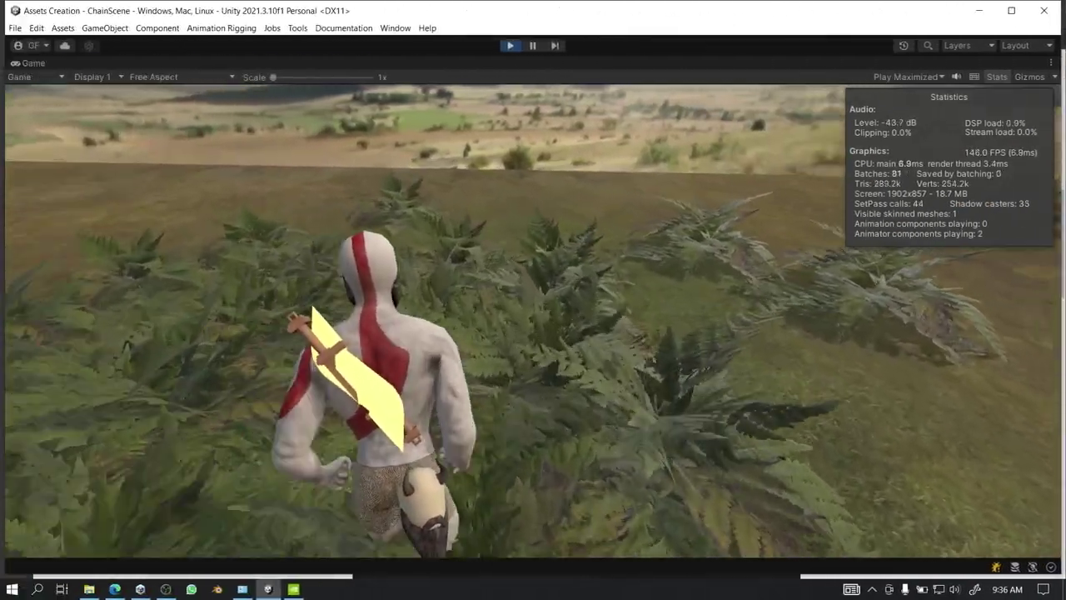
{"action": "key", "text": "w"}
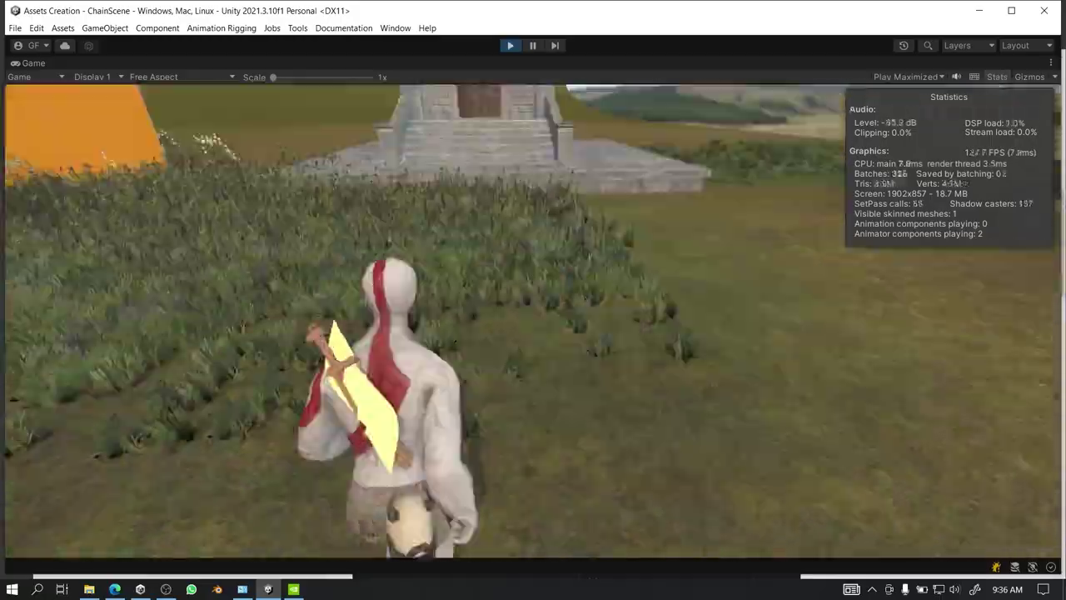
{"action": "key", "text": "w"}
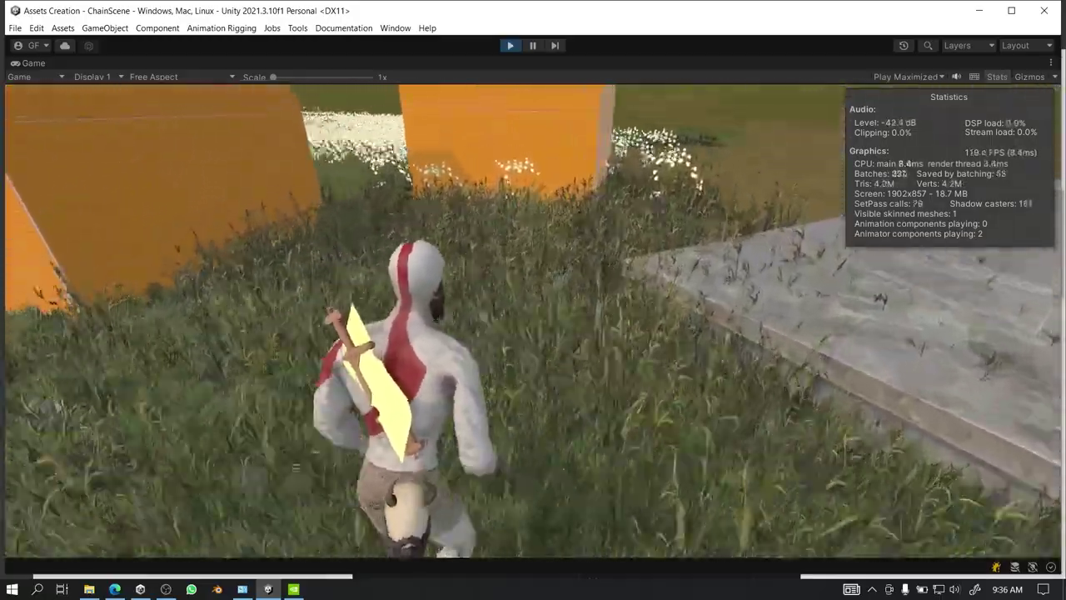
{"action": "key", "text": "w"}
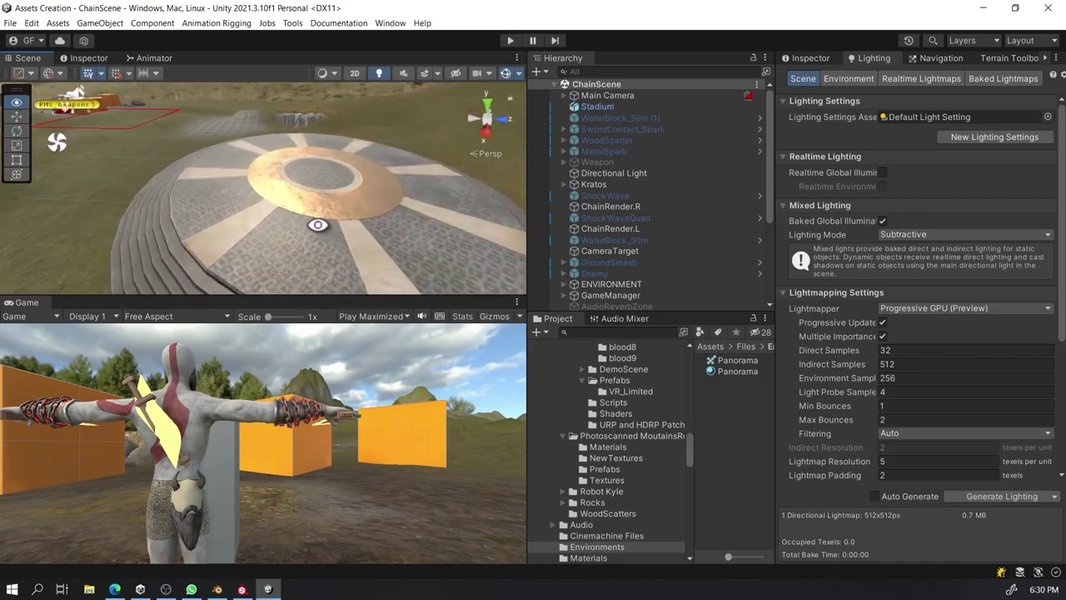
Examine the Stadium platform from different angles in the Unity scene and in Substance Painter.
{"action": "left_click_drag", "start_coordinate": [317, 225], "coordinate": [39, 207], "text": "alt"}
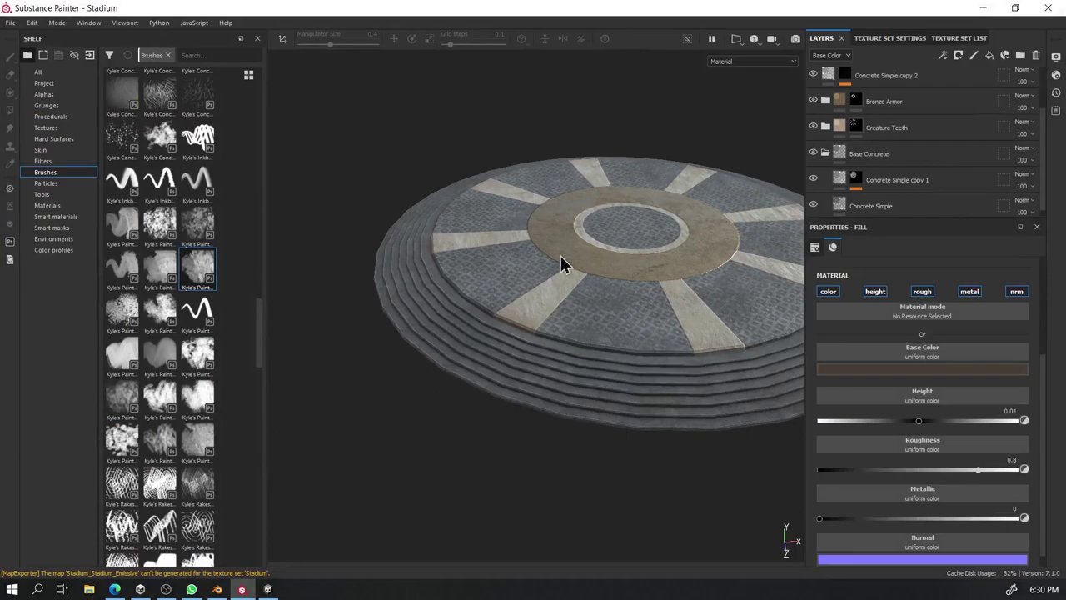
{"action": "left_click_drag", "start_coordinate": [586, 393], "coordinate": [454, 330], "text": "alt"}
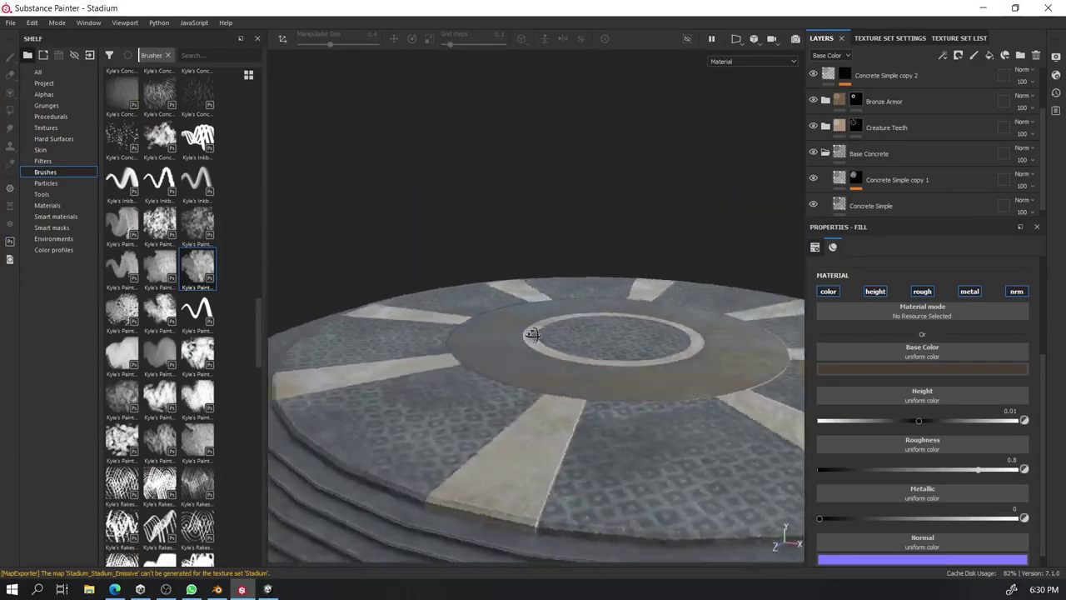